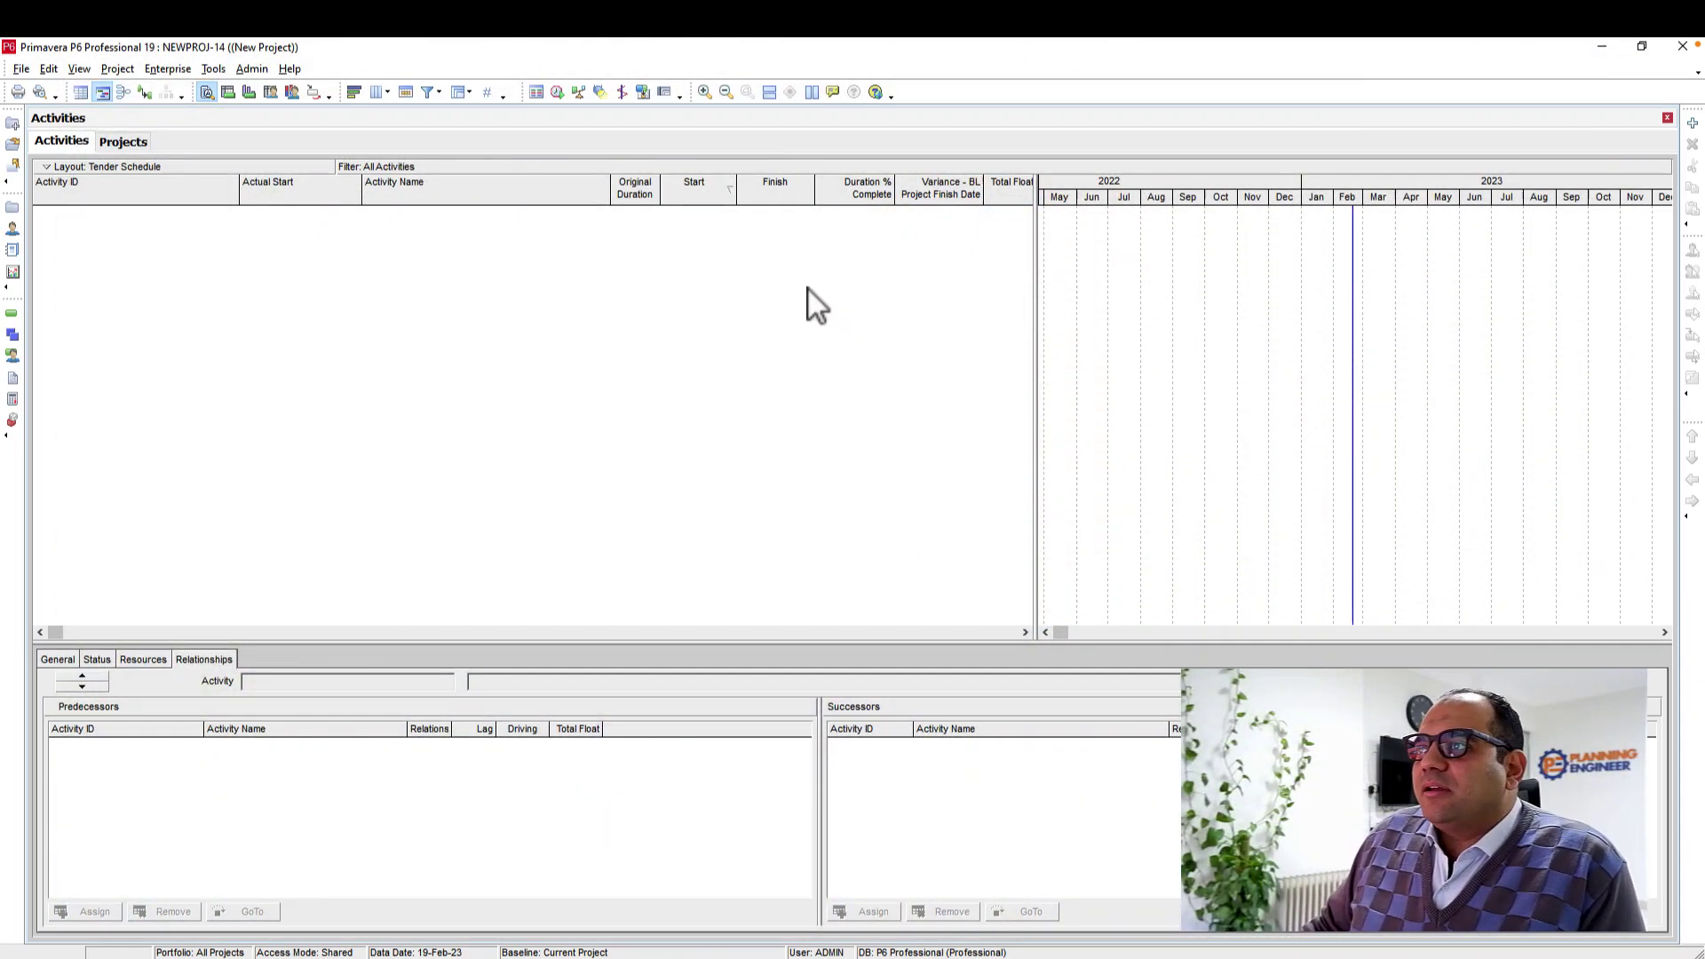
Add activity A1000 named 'Physical %'.
click(1692, 123)
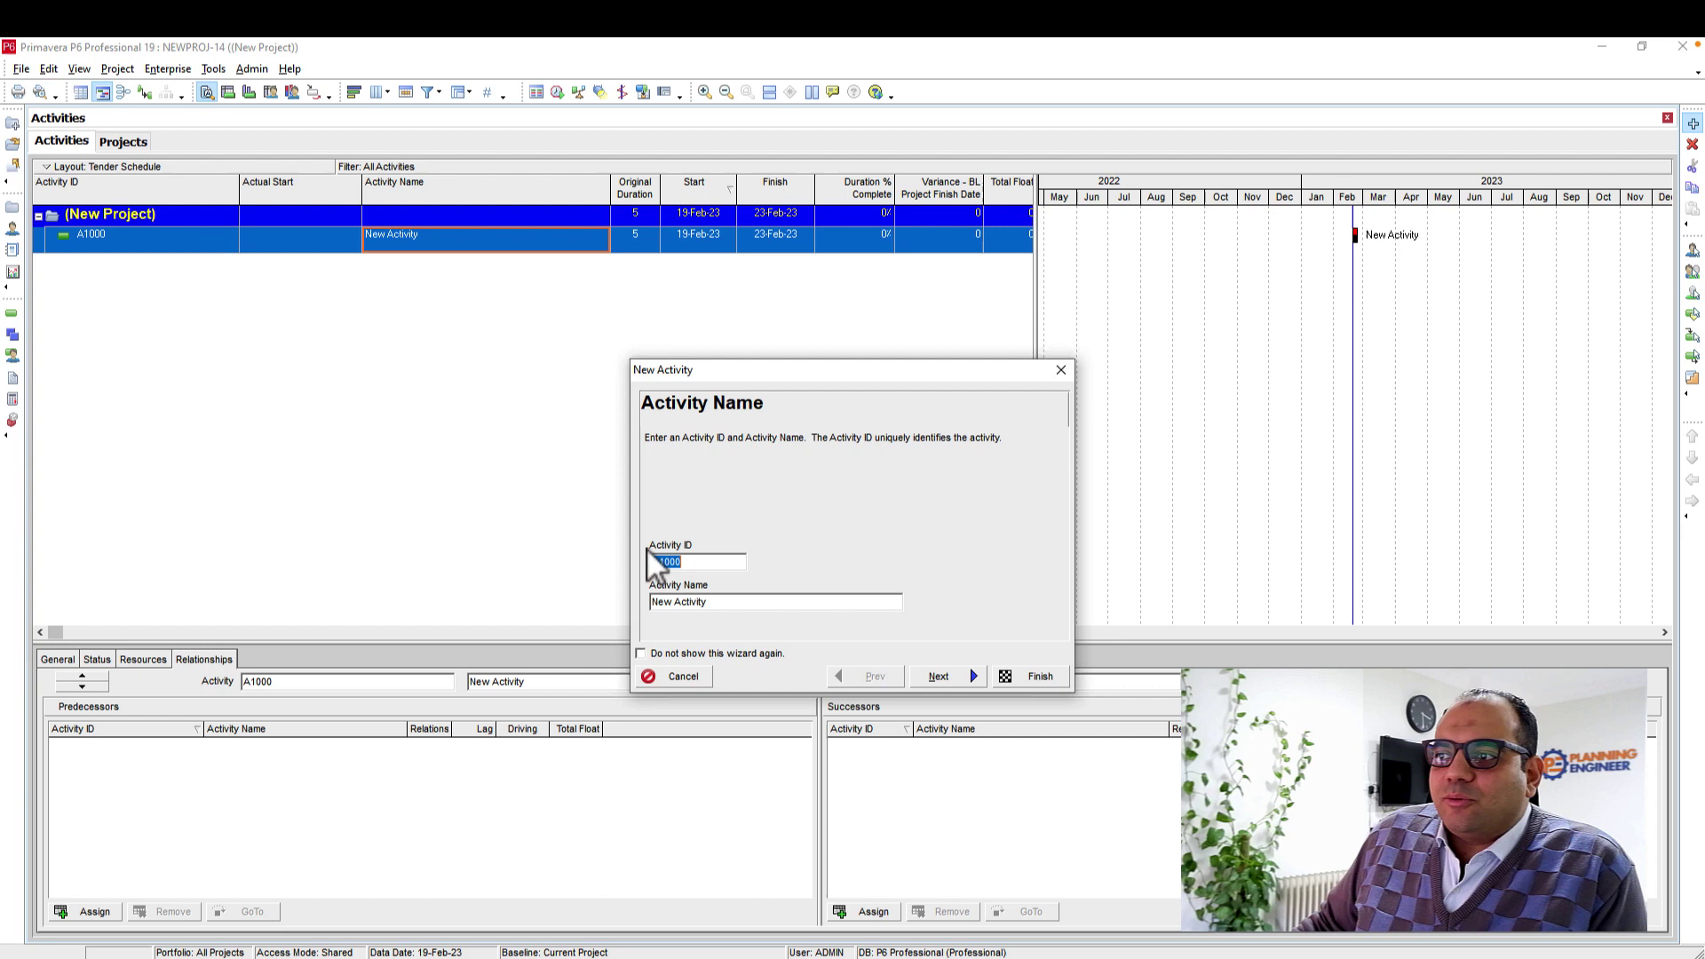
drag(752, 601, 598, 601)
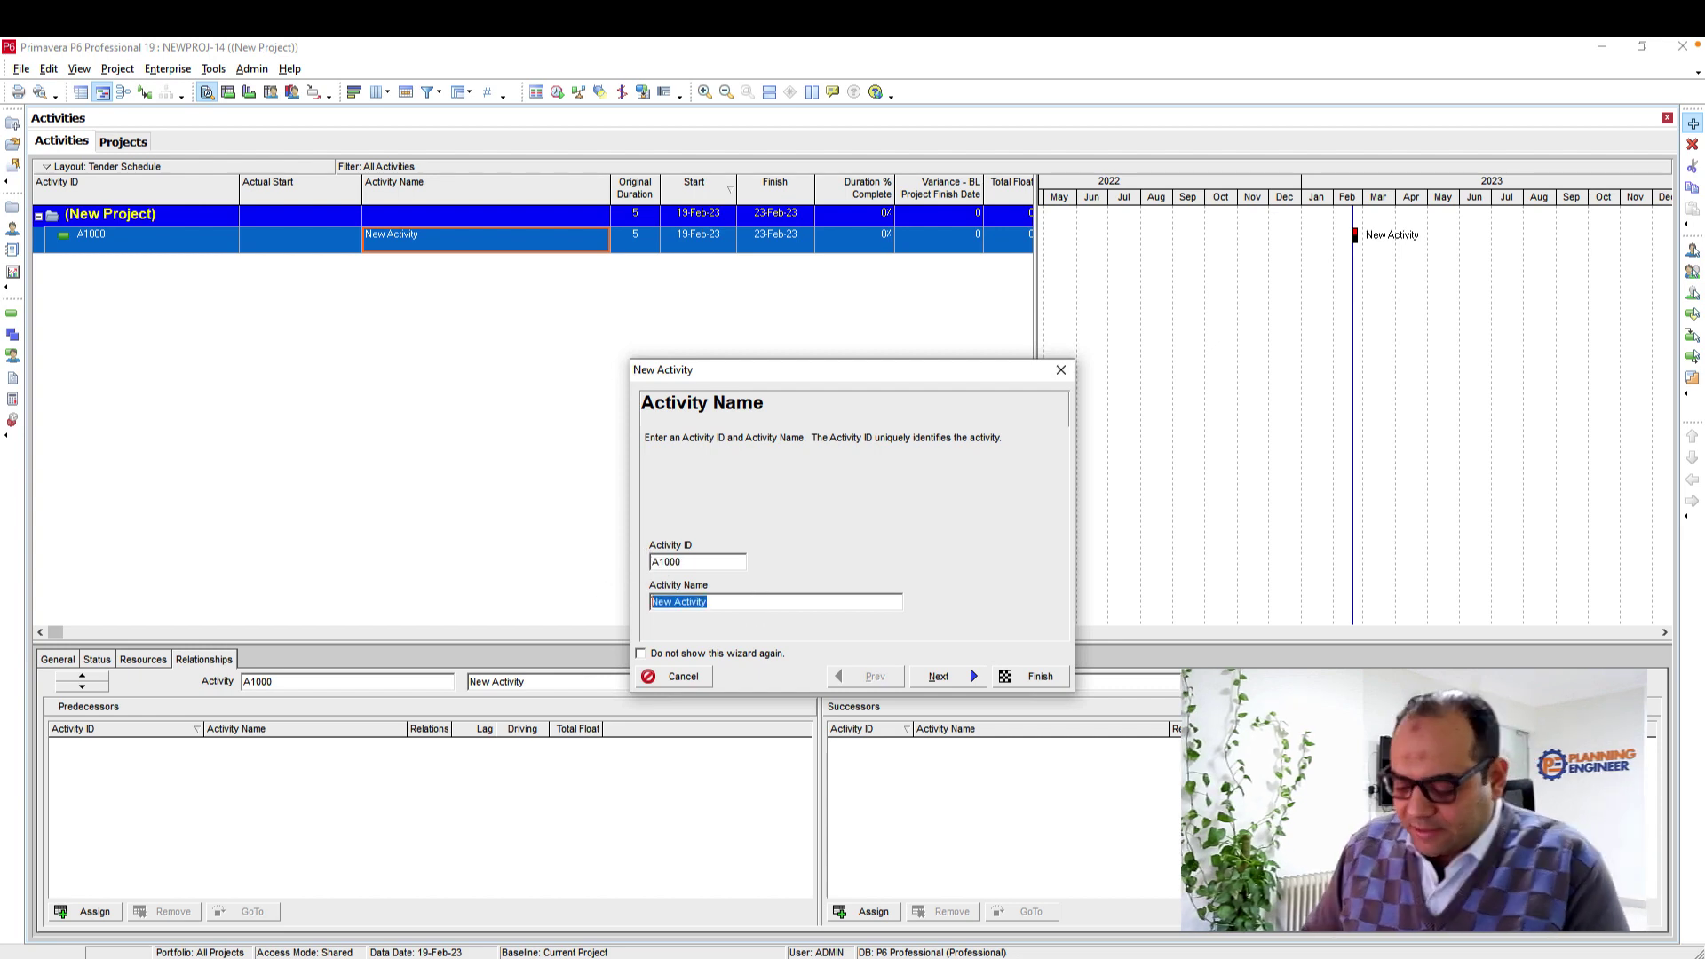
key(BackSpace)
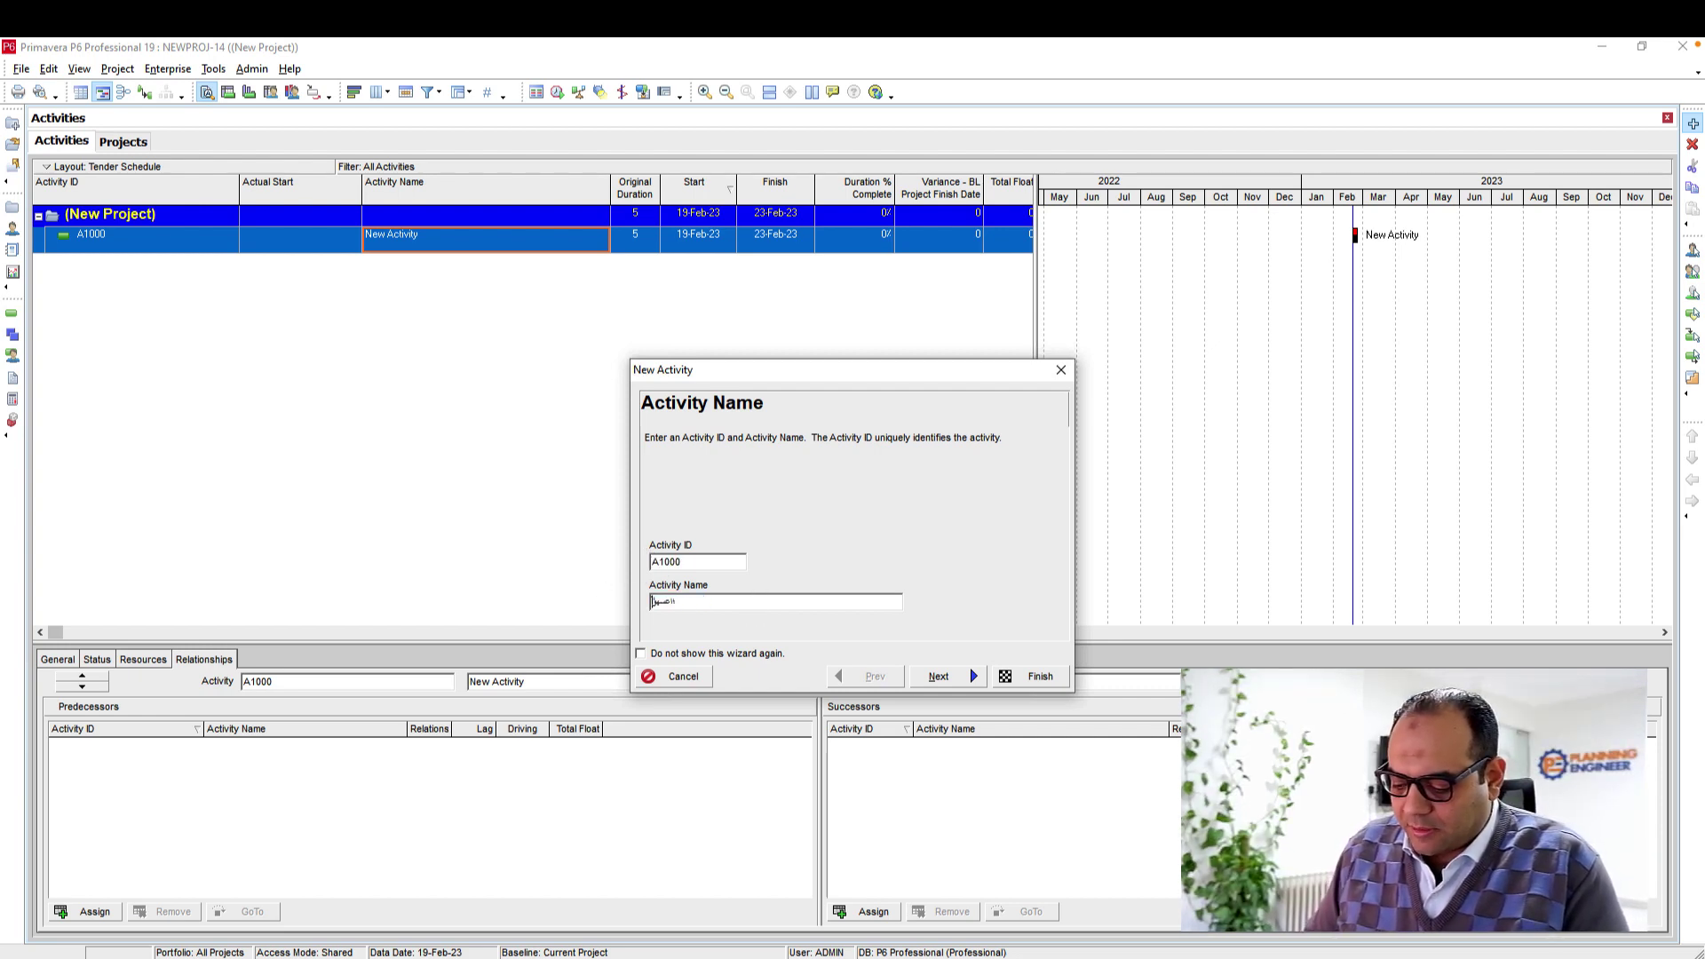
text(و)
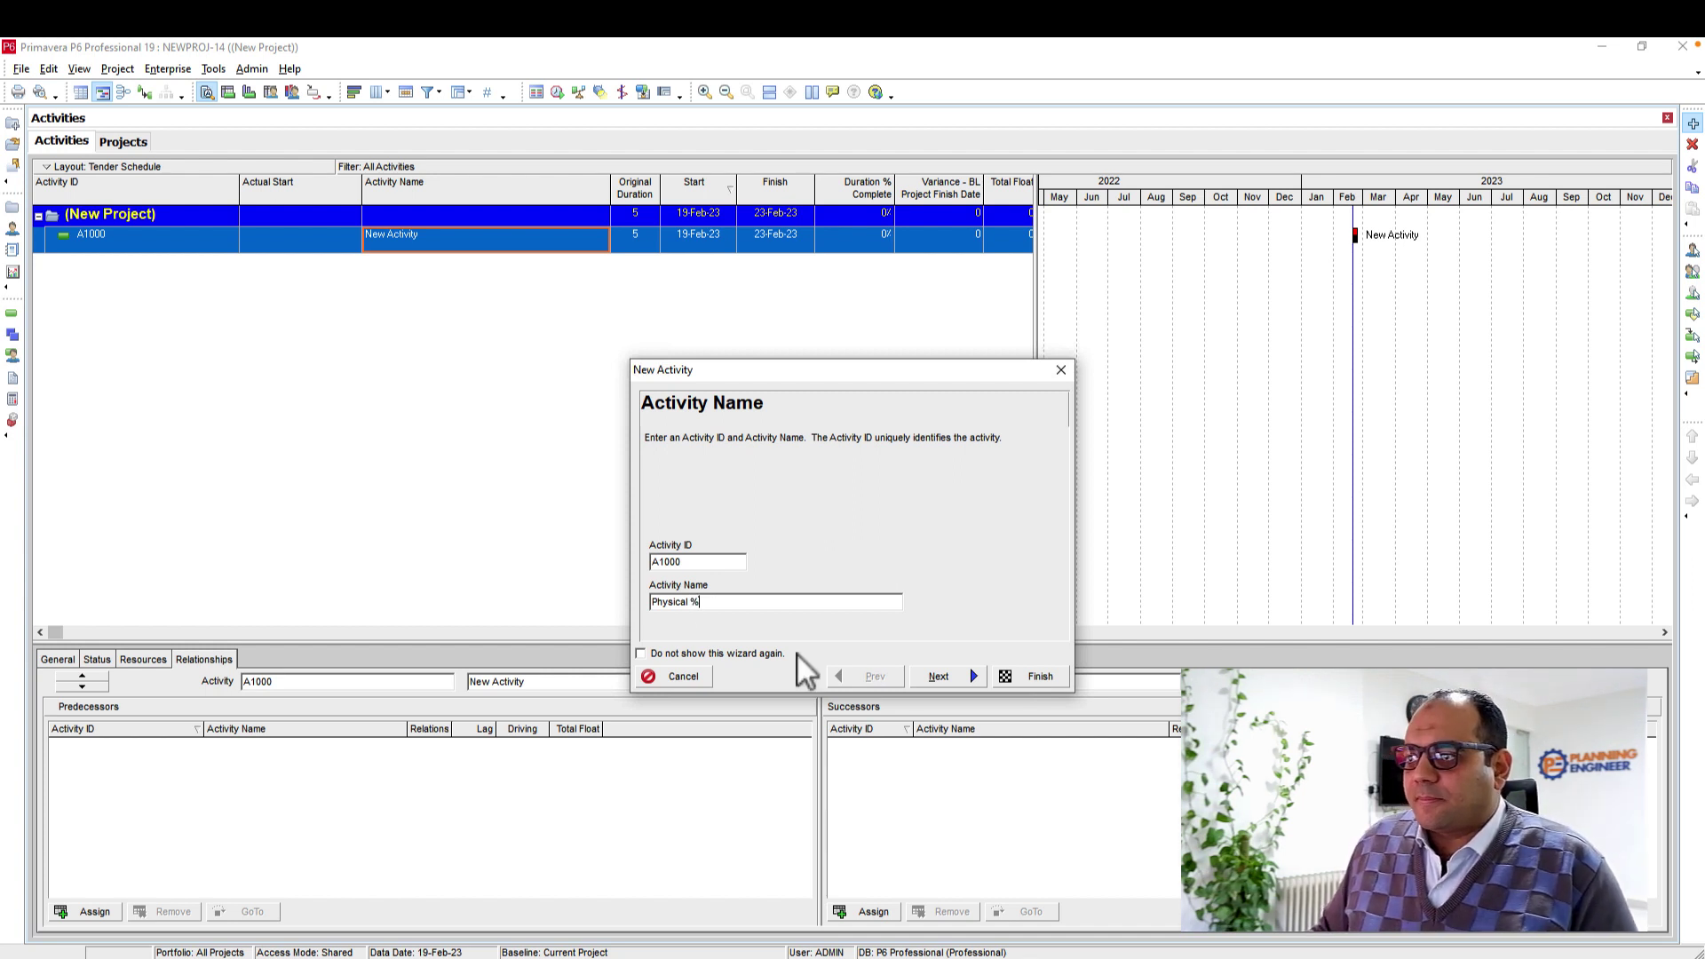
click(1034, 676)
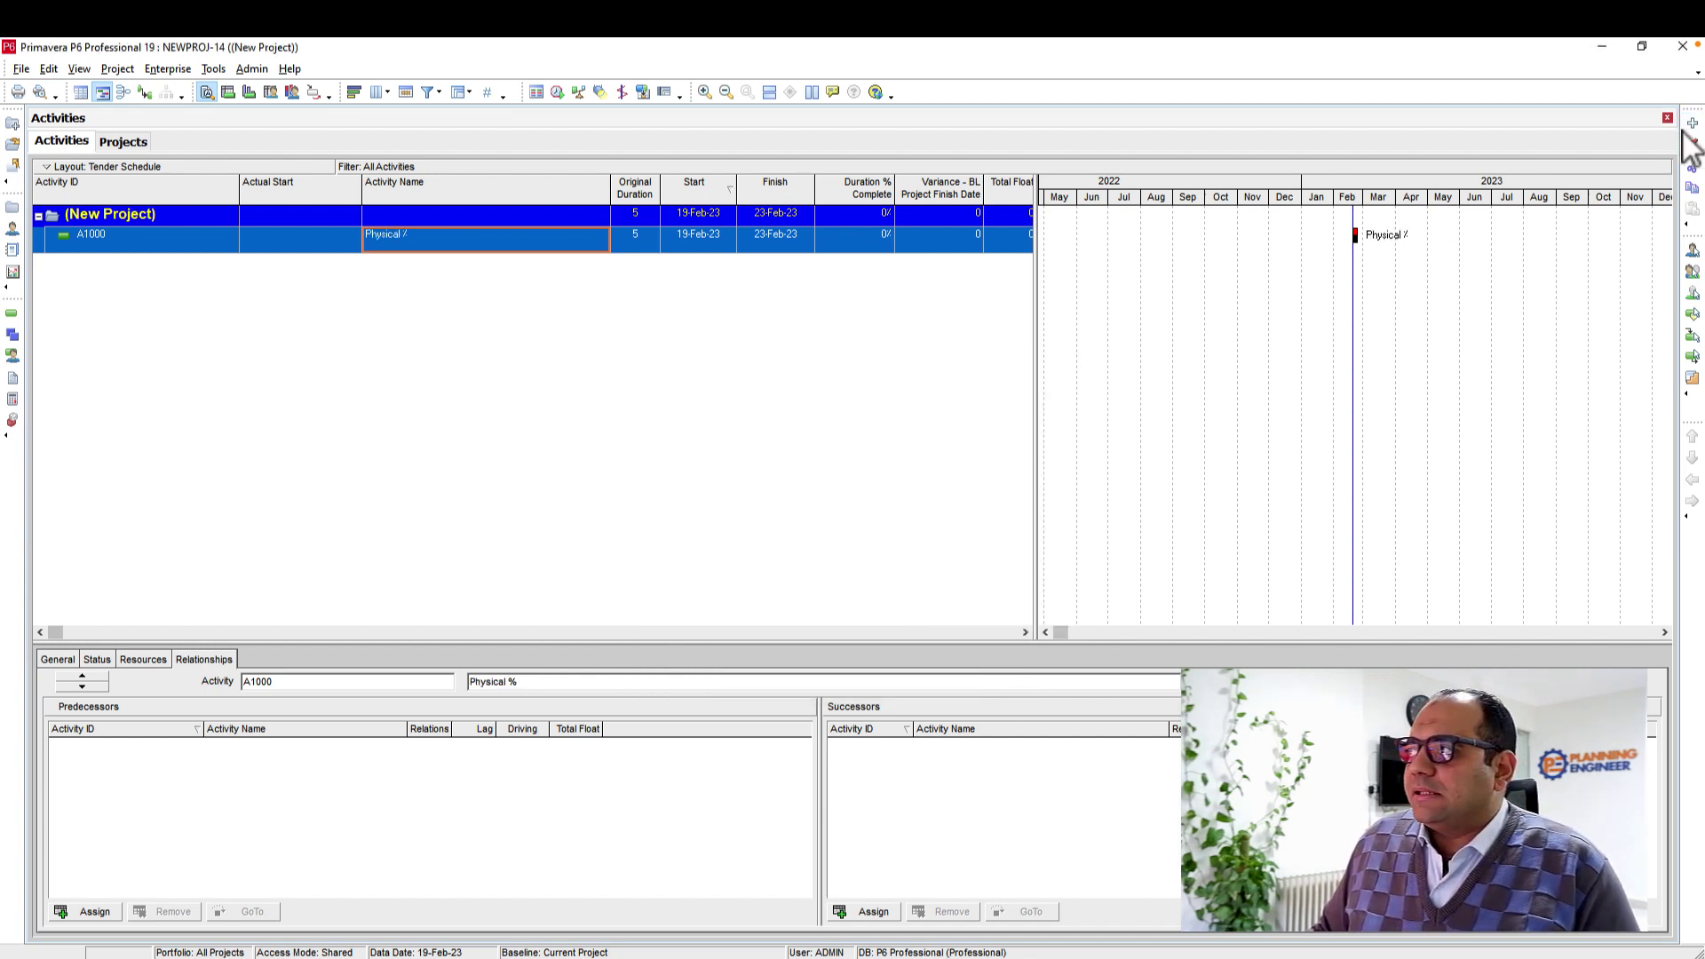
Add a second activity, A1010, named 'Duartion'.
click(1691, 123)
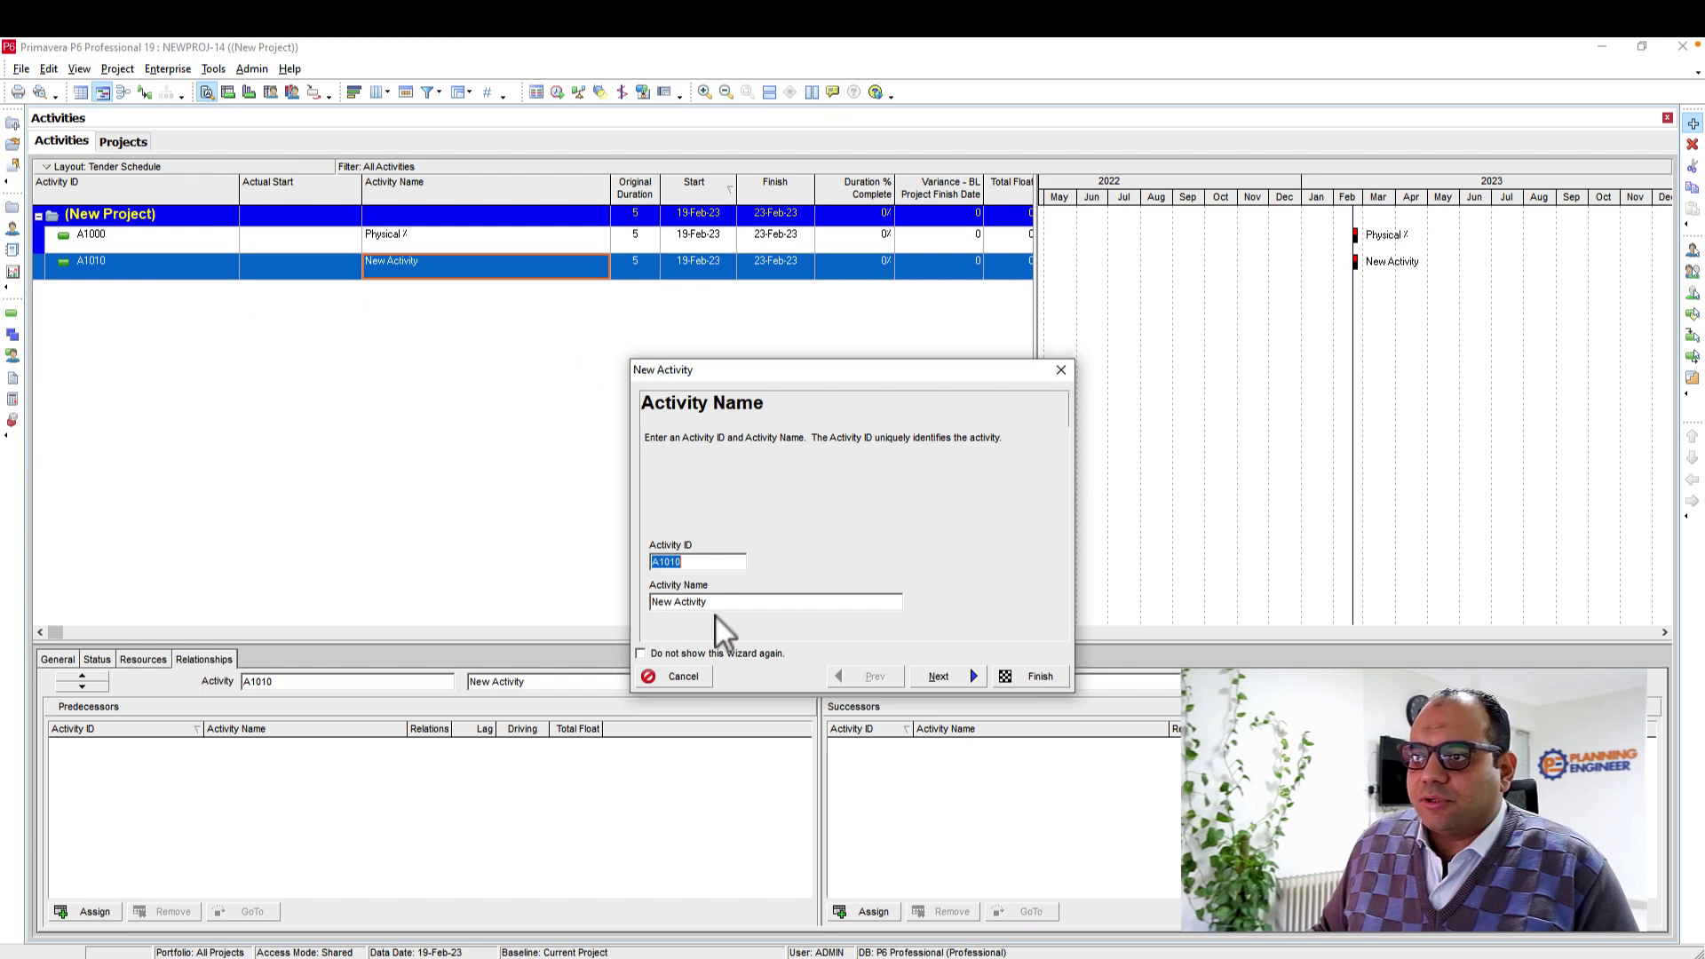
drag(713, 603, 578, 611)
text(Du)
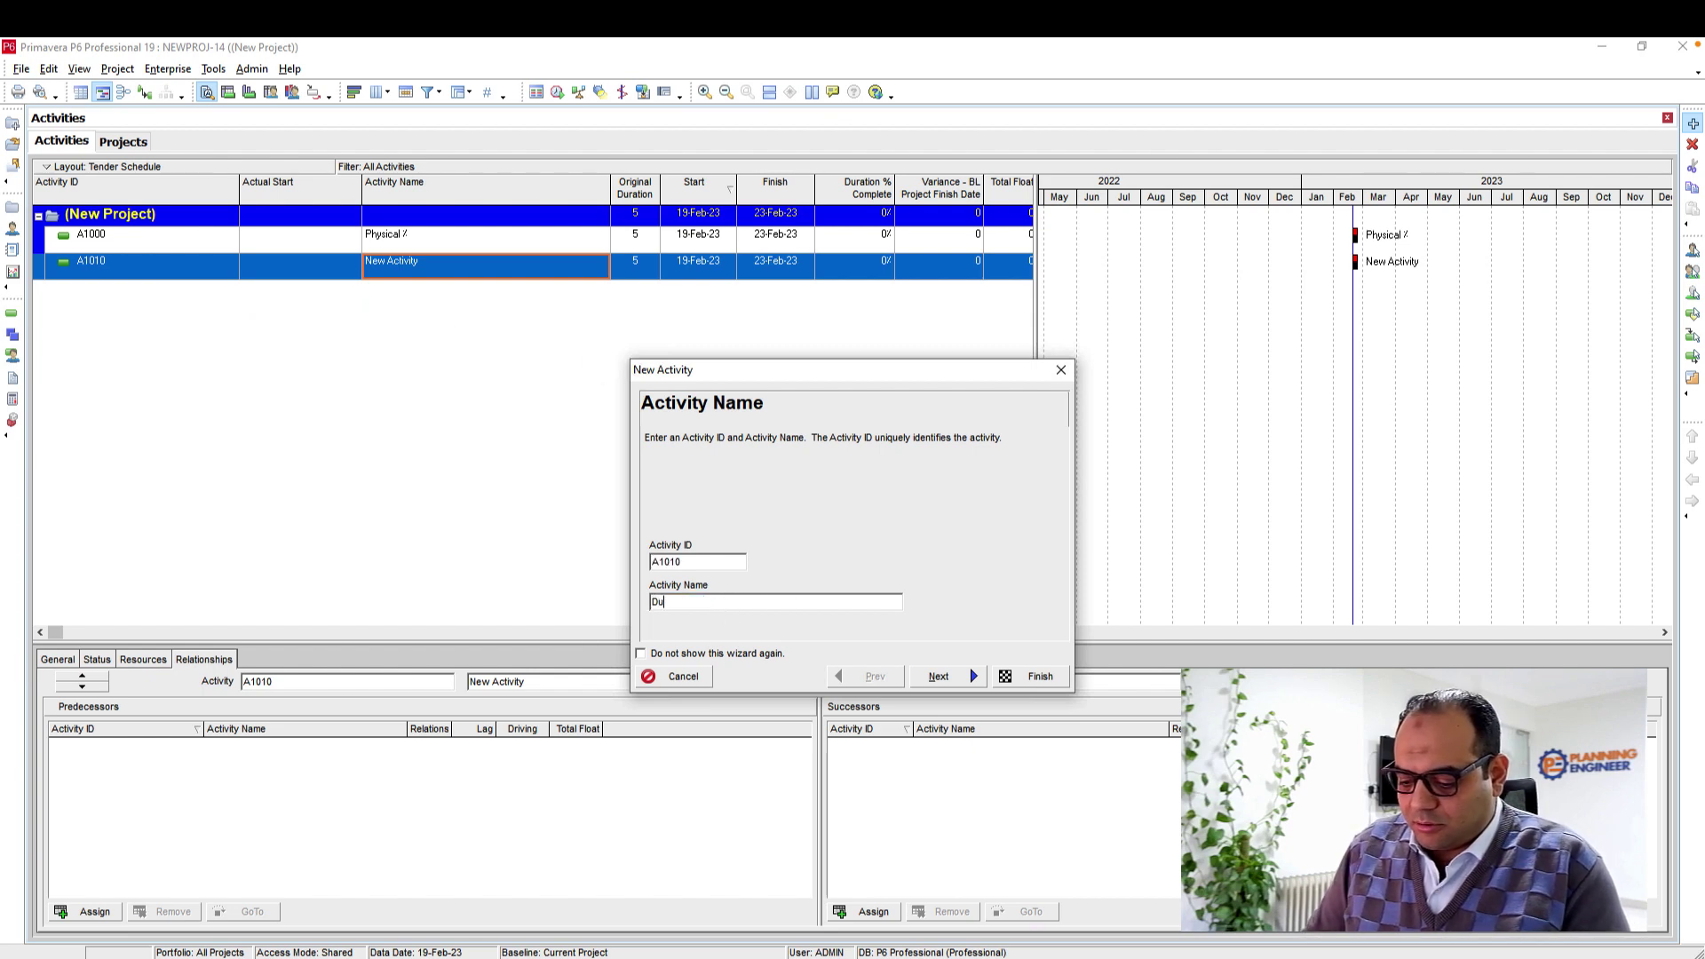
text(artion)
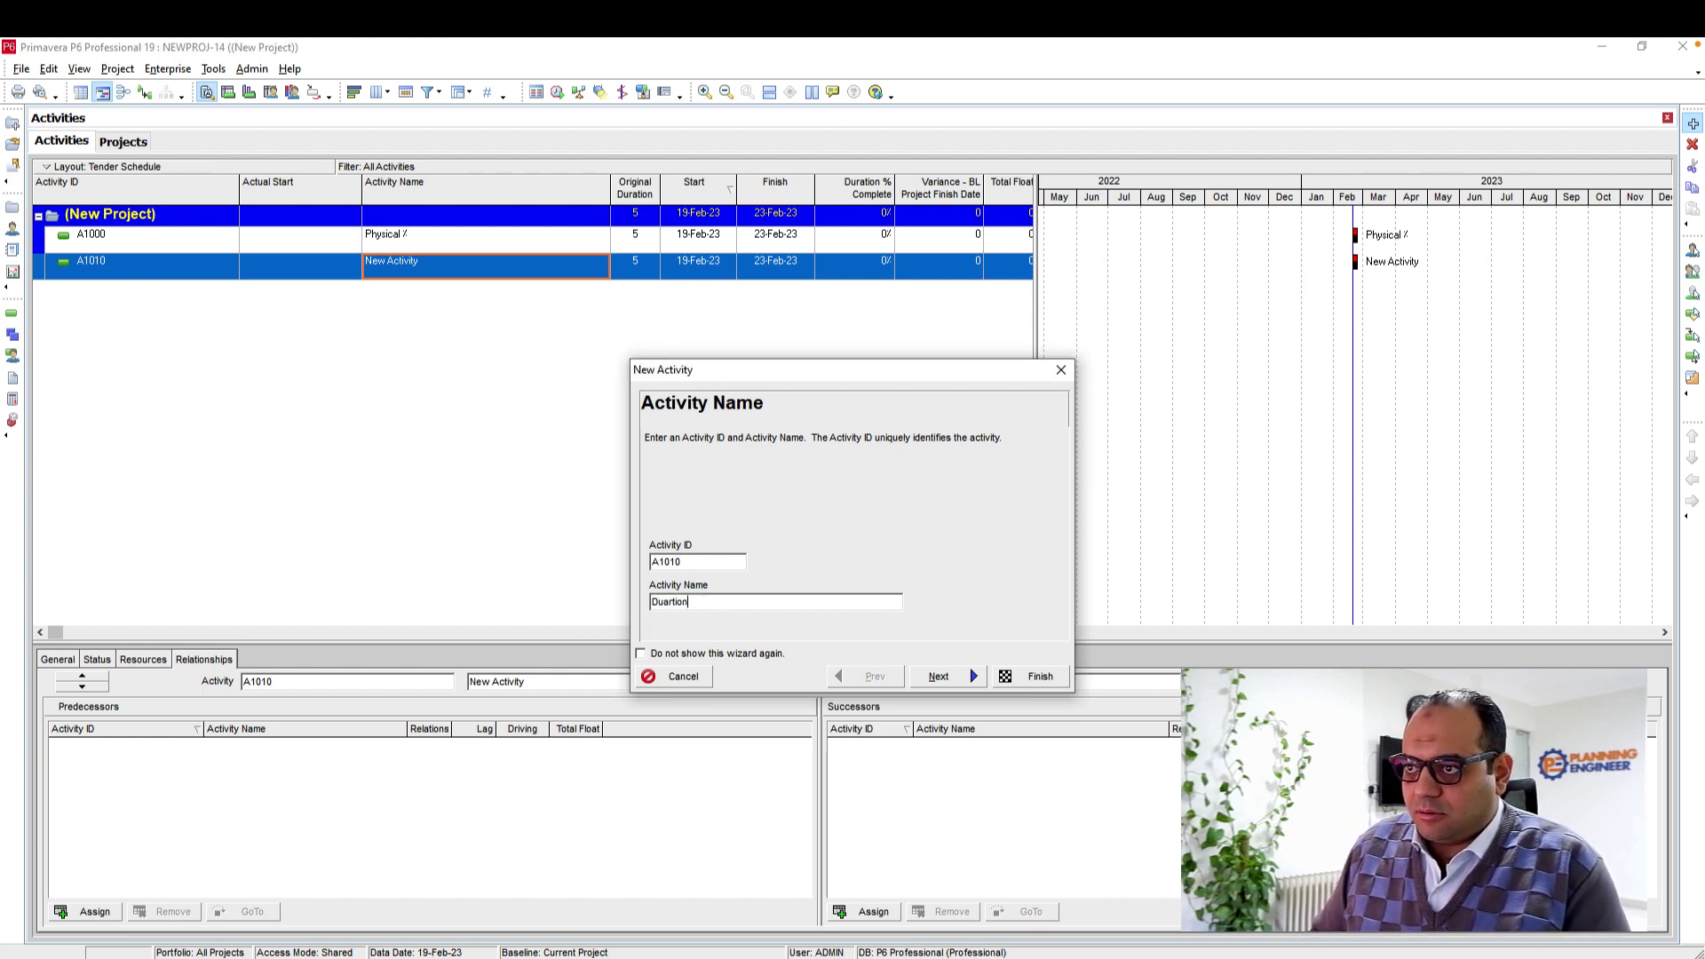
click(1040, 677)
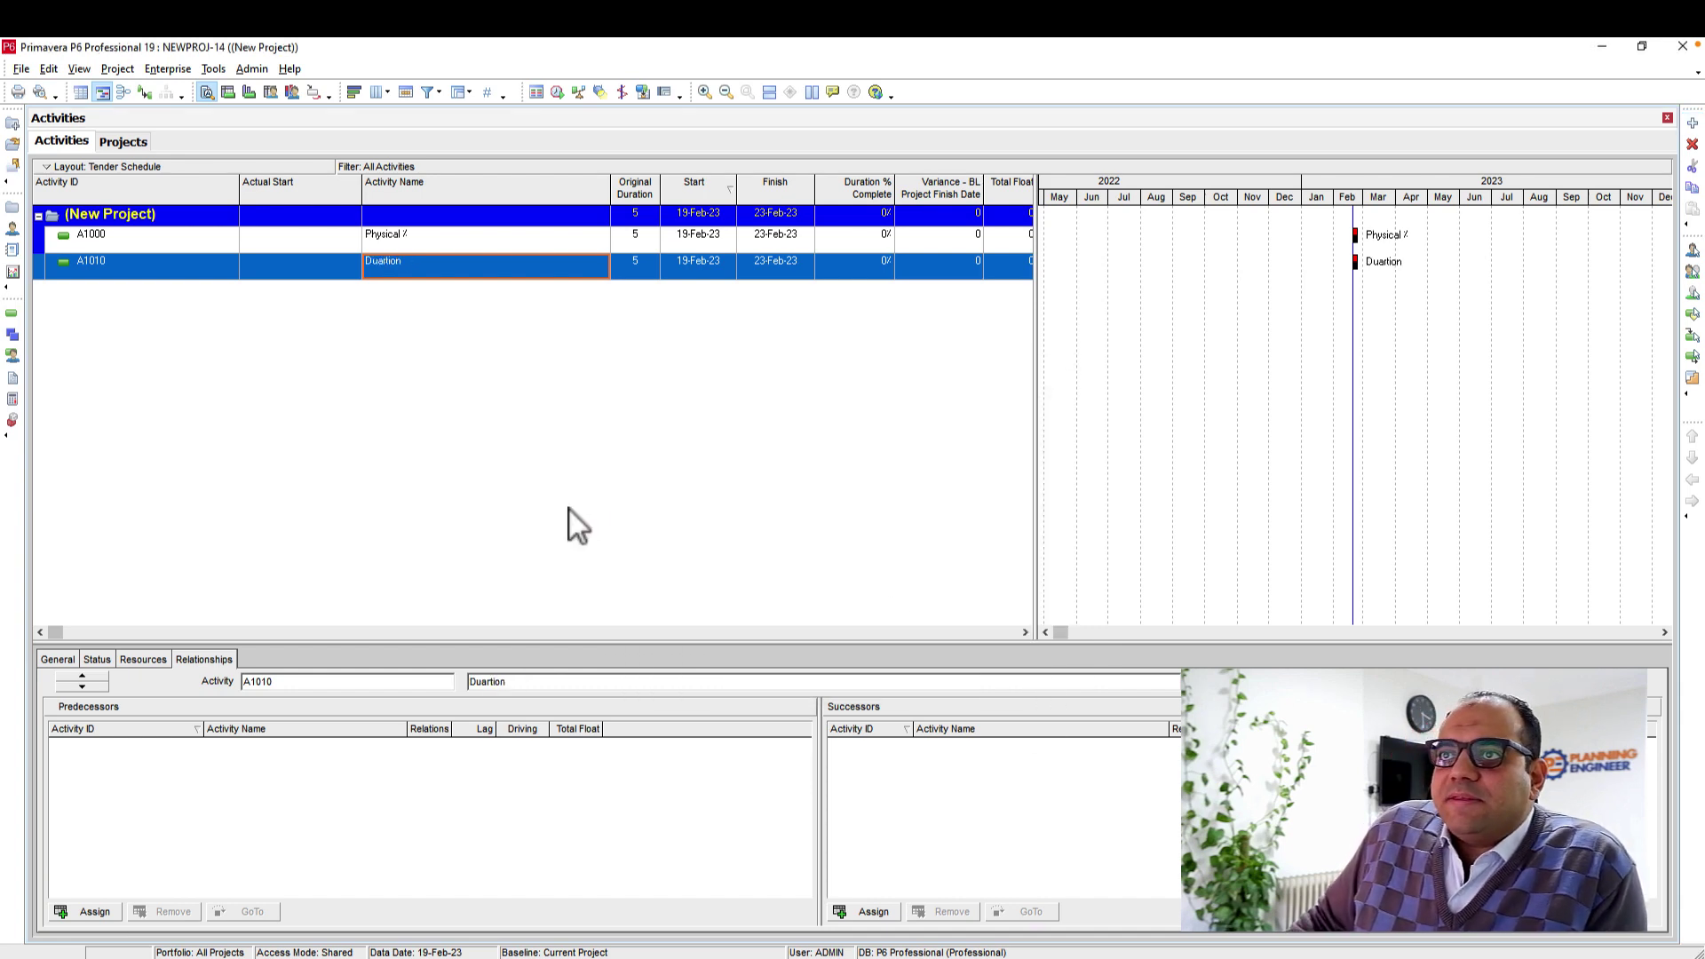
click(163, 246)
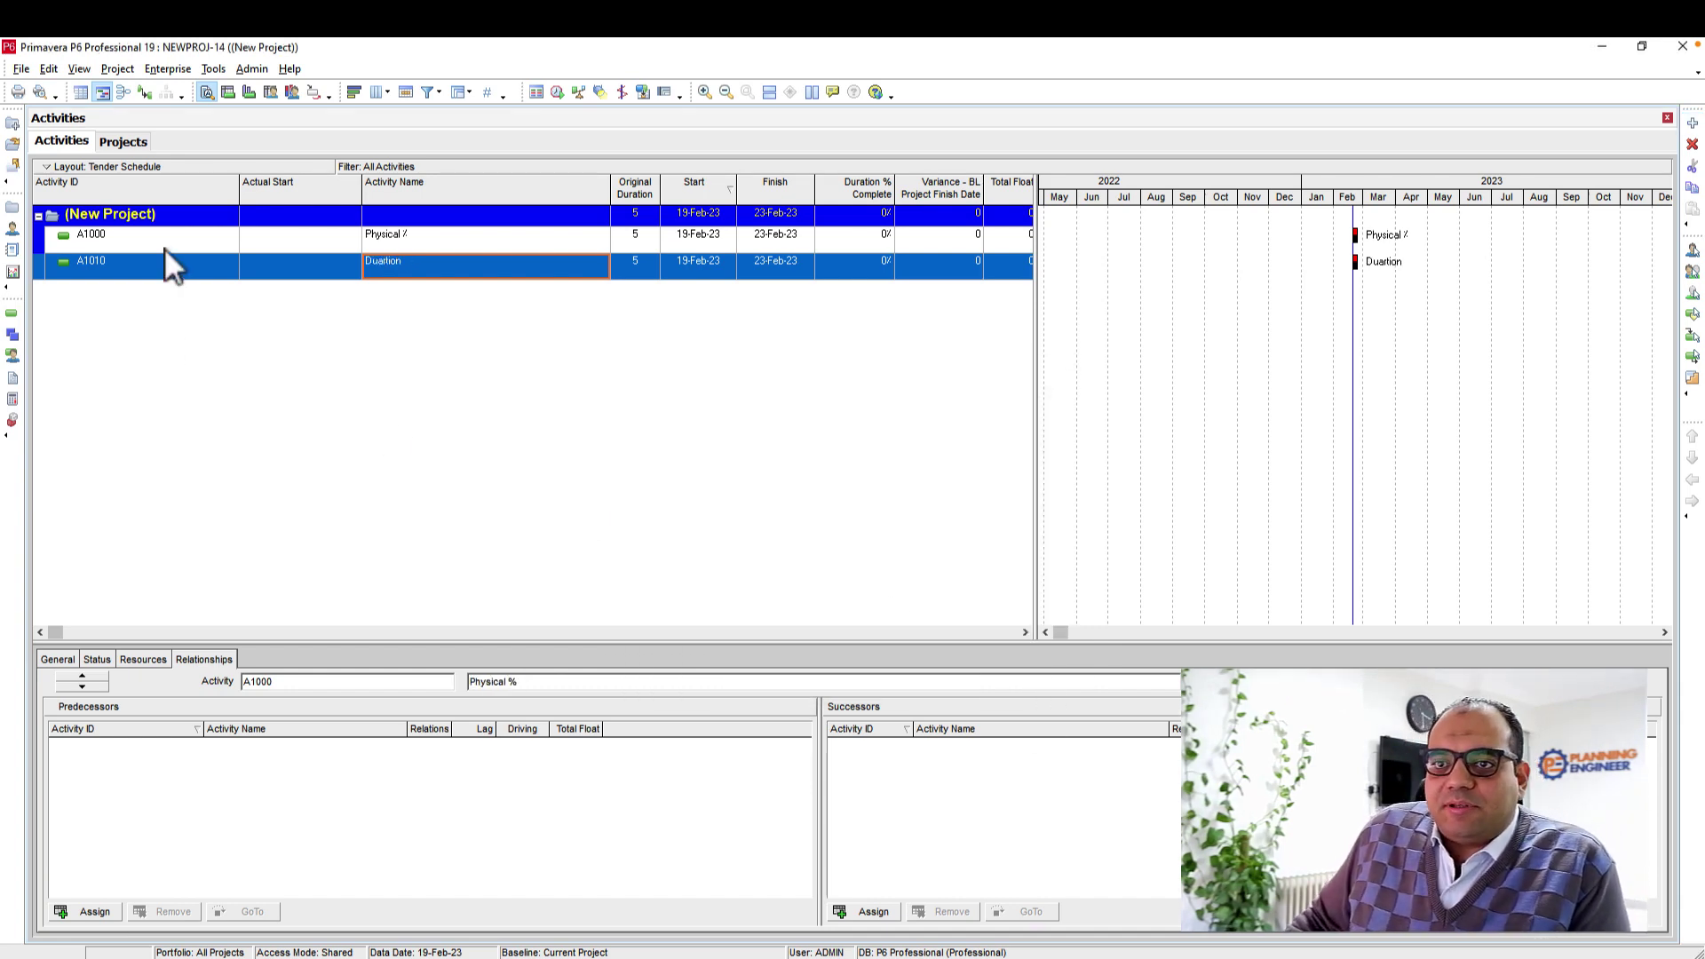
Set Physical %'s percent complete type to Physical.
click(64, 661)
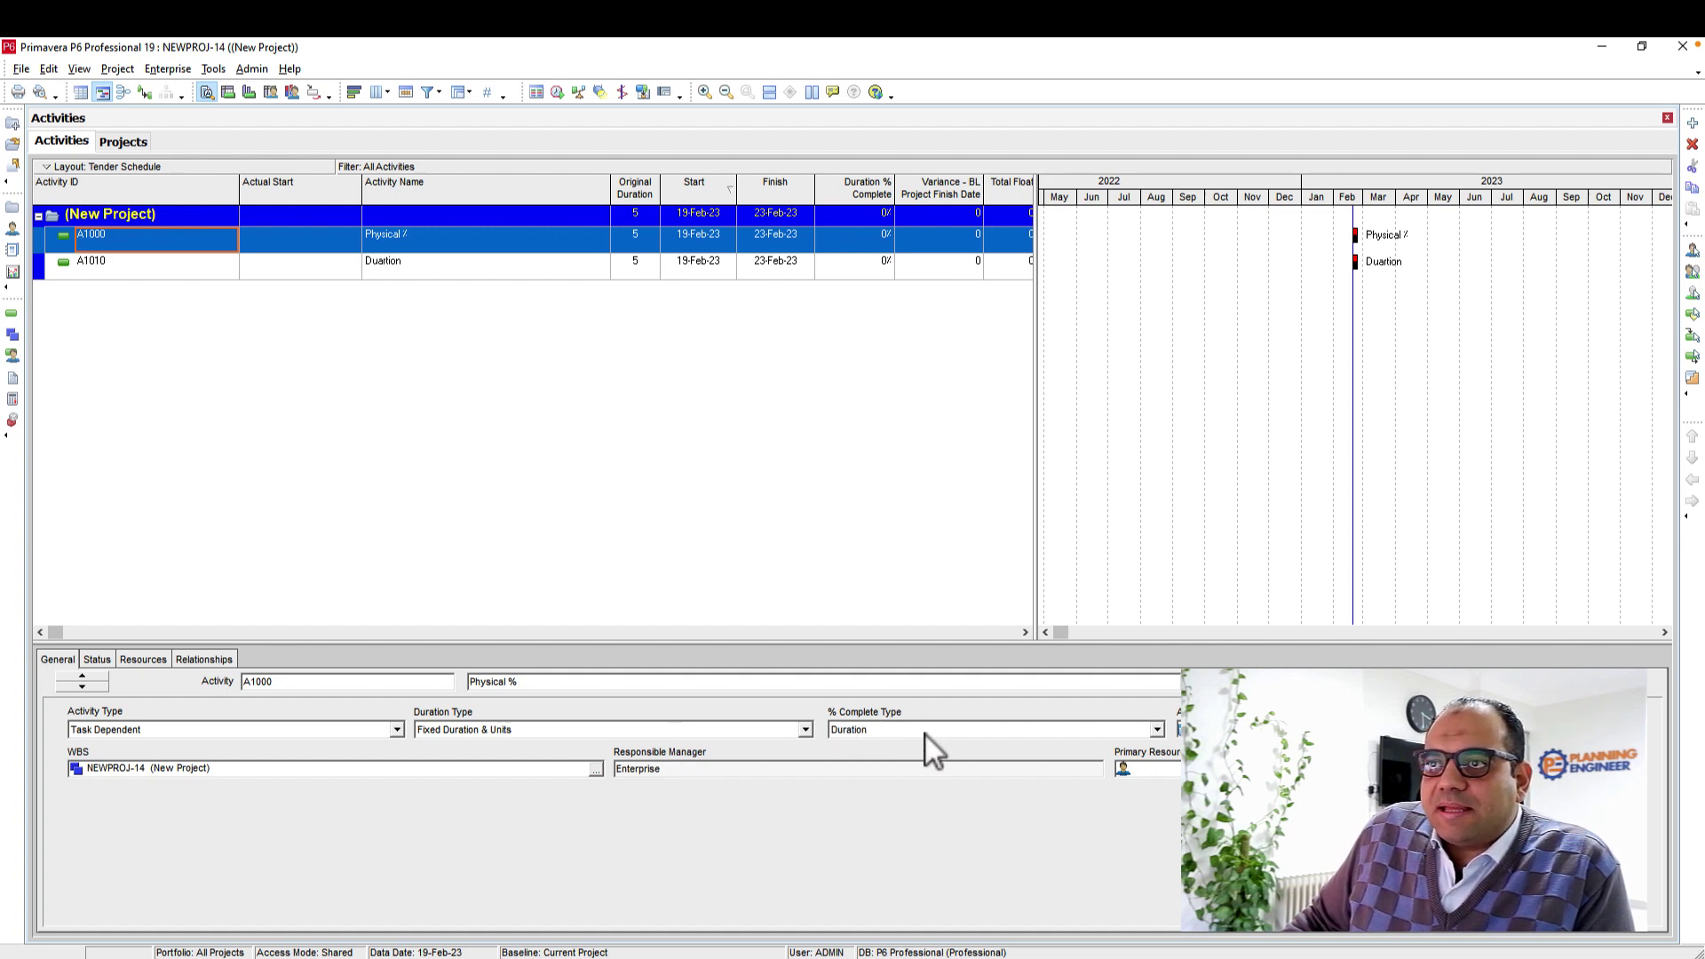
click(1155, 734)
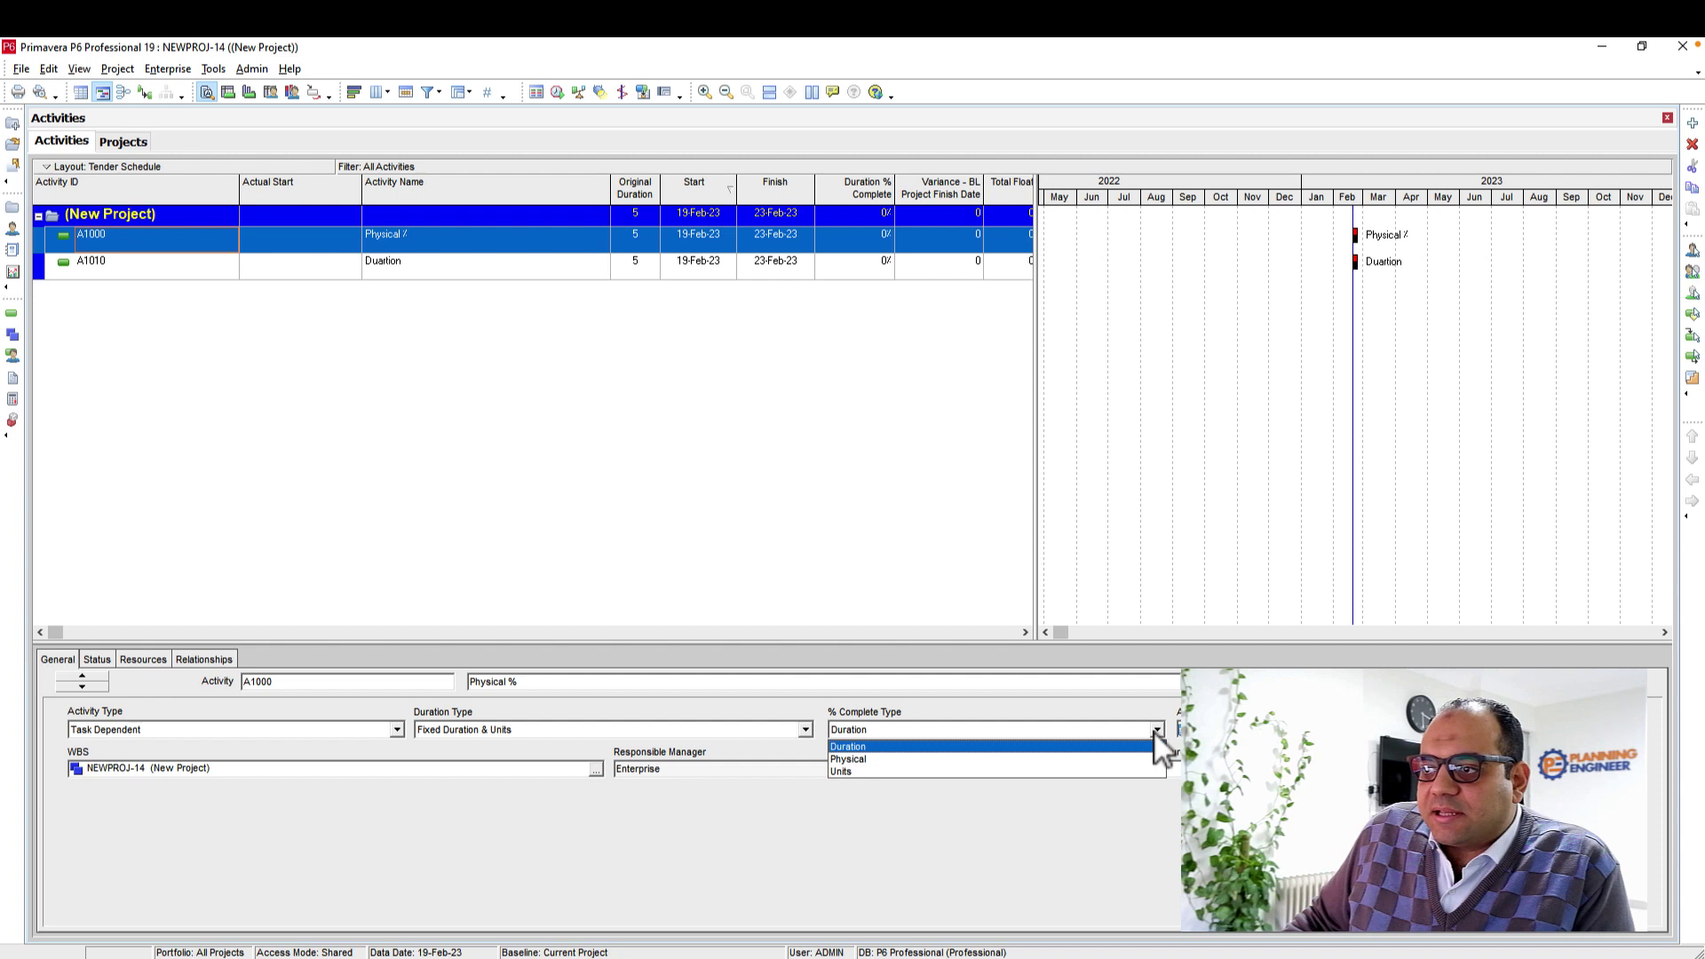
click(1077, 761)
Copy and paste the Duartion activity to create A1020.
click(428, 266)
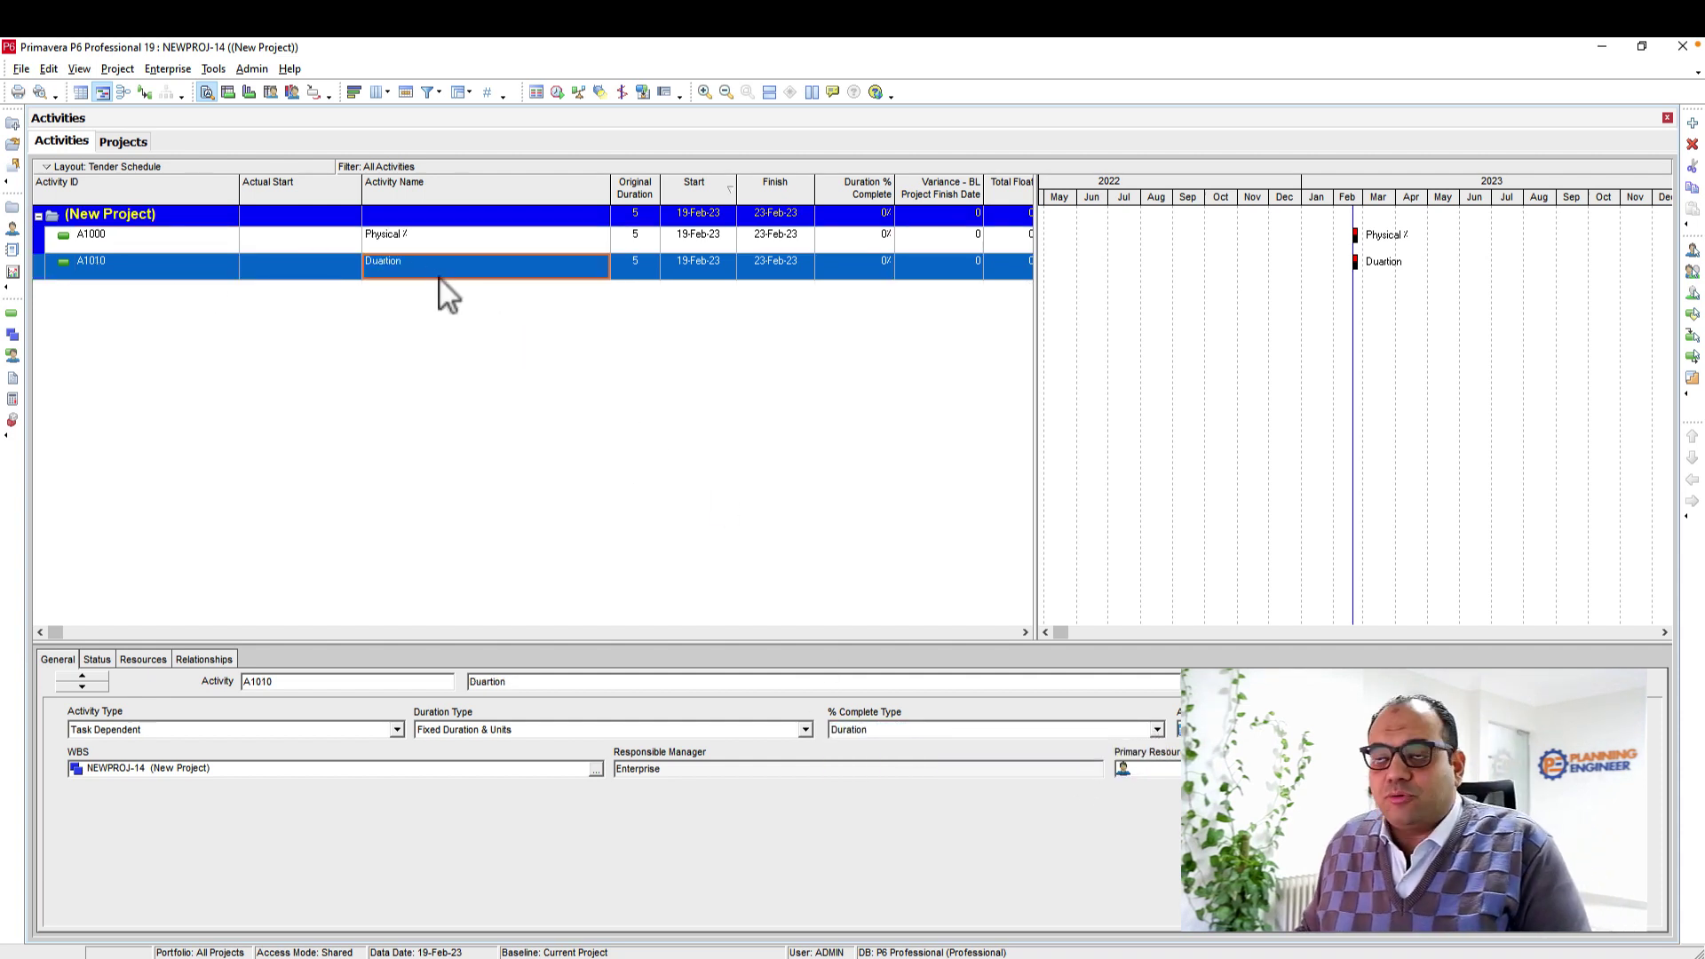
key(ctrl+c)
key(ctrl+v)
click(1089, 411)
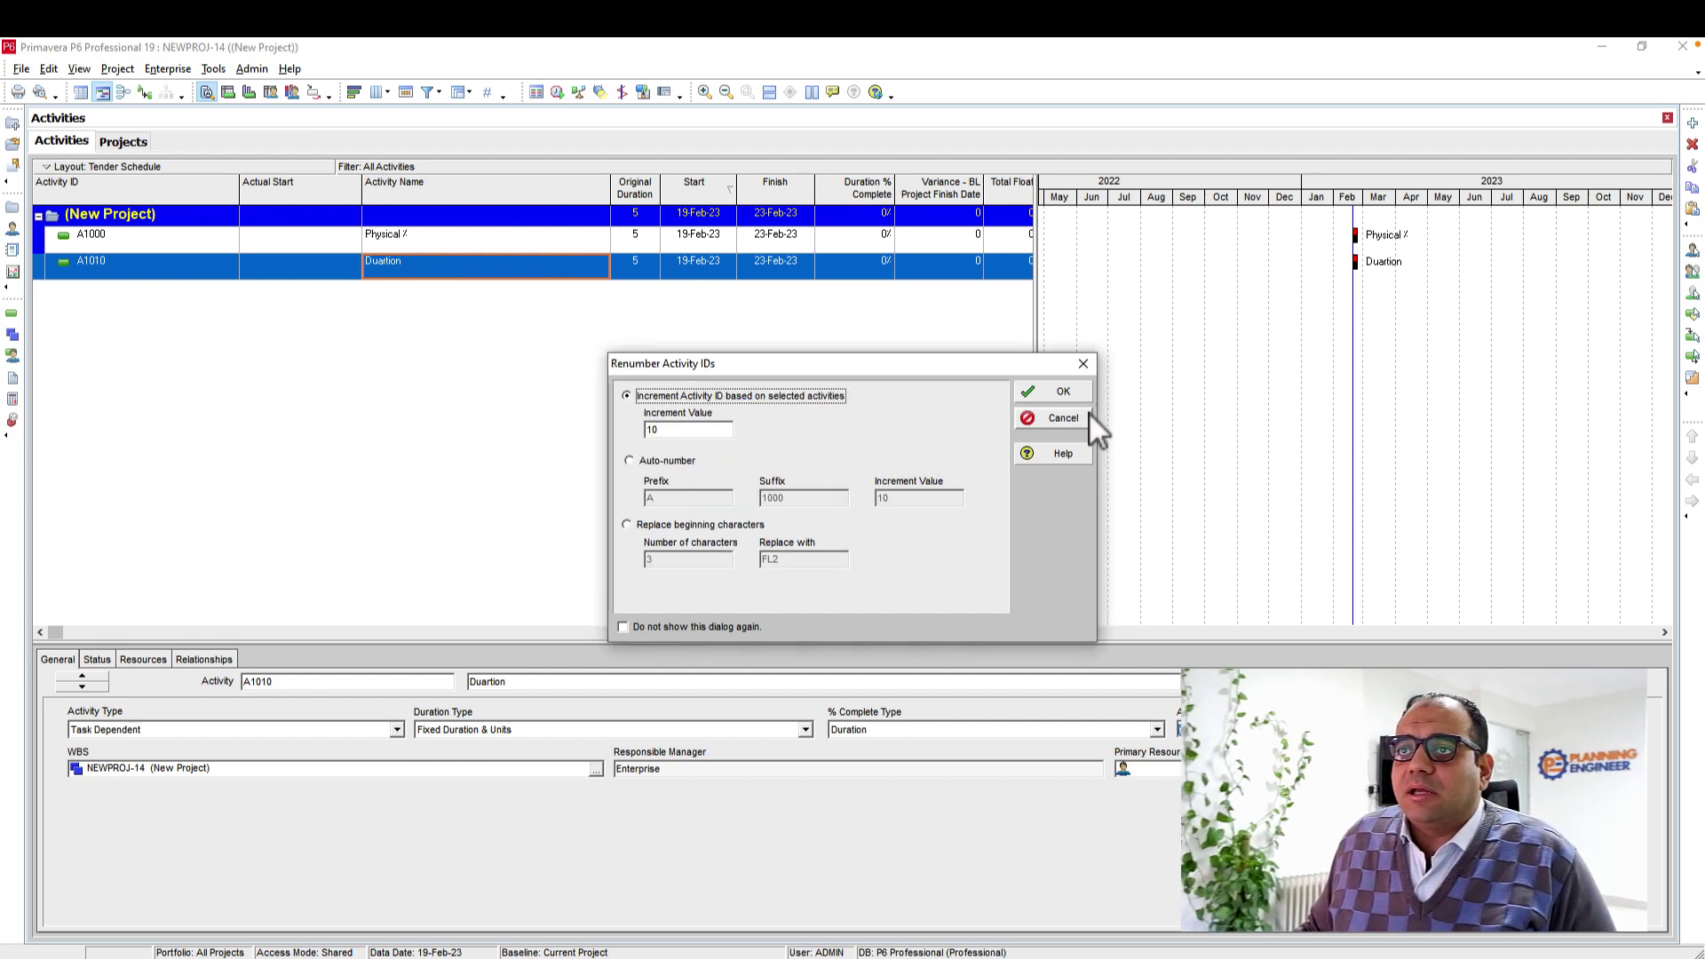
click(1072, 398)
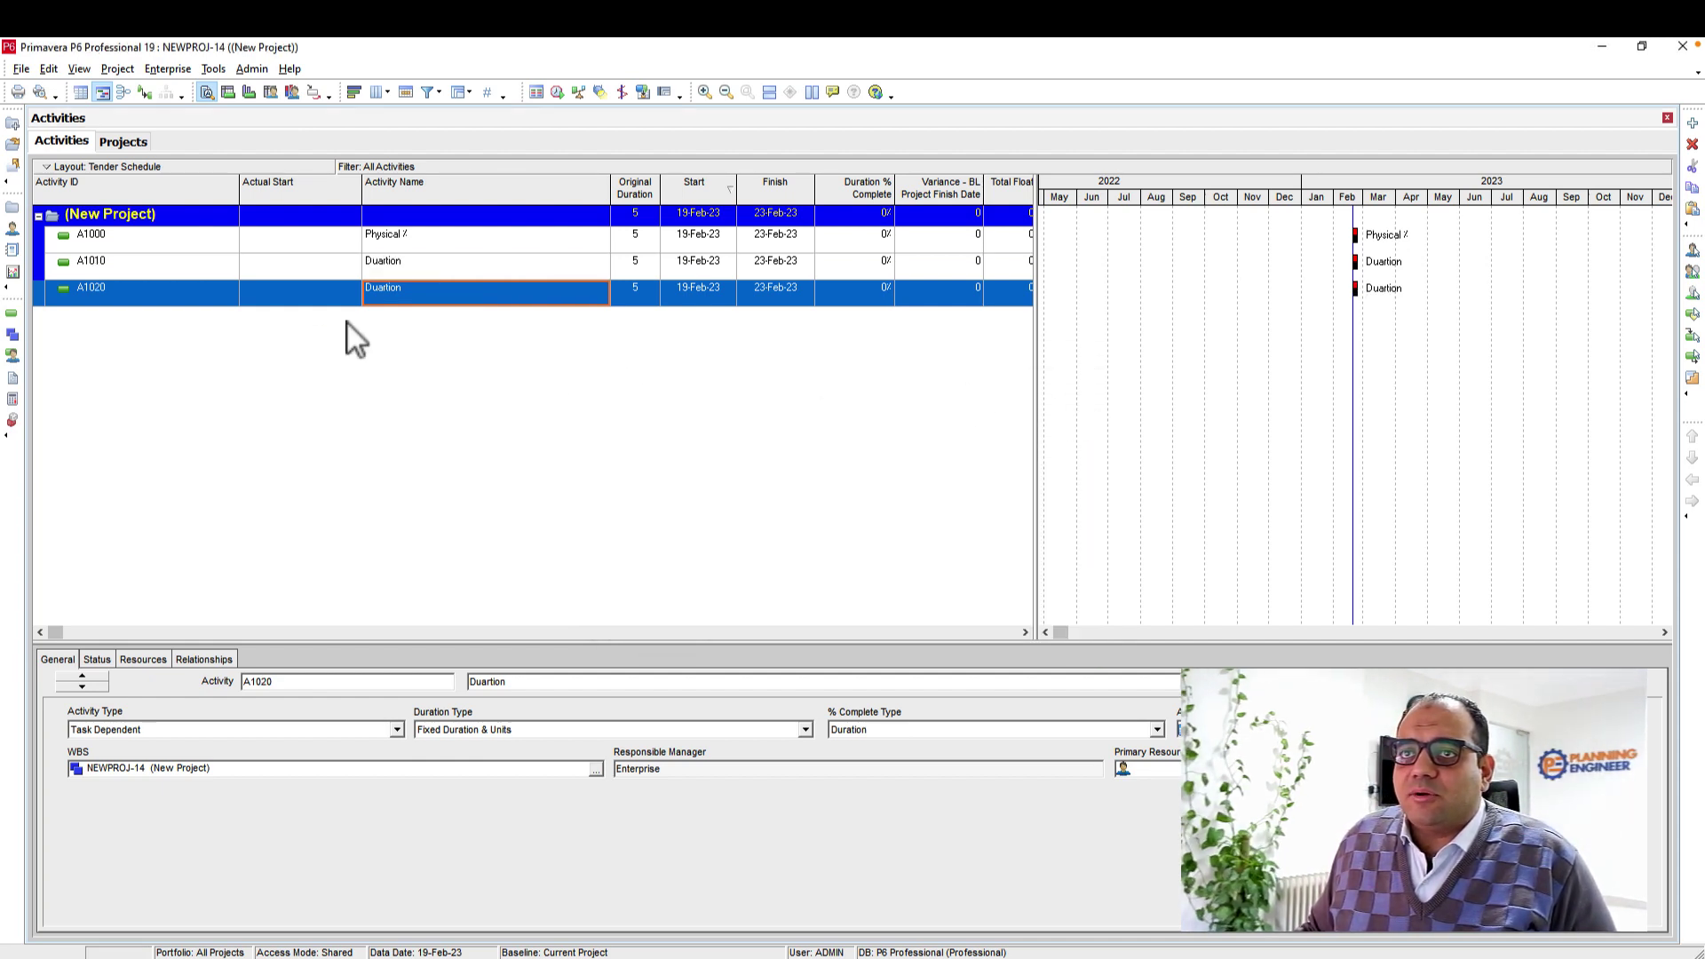
Set A1020's percent complete type to Units and rename it 'Units'.
click(1156, 730)
click(1031, 775)
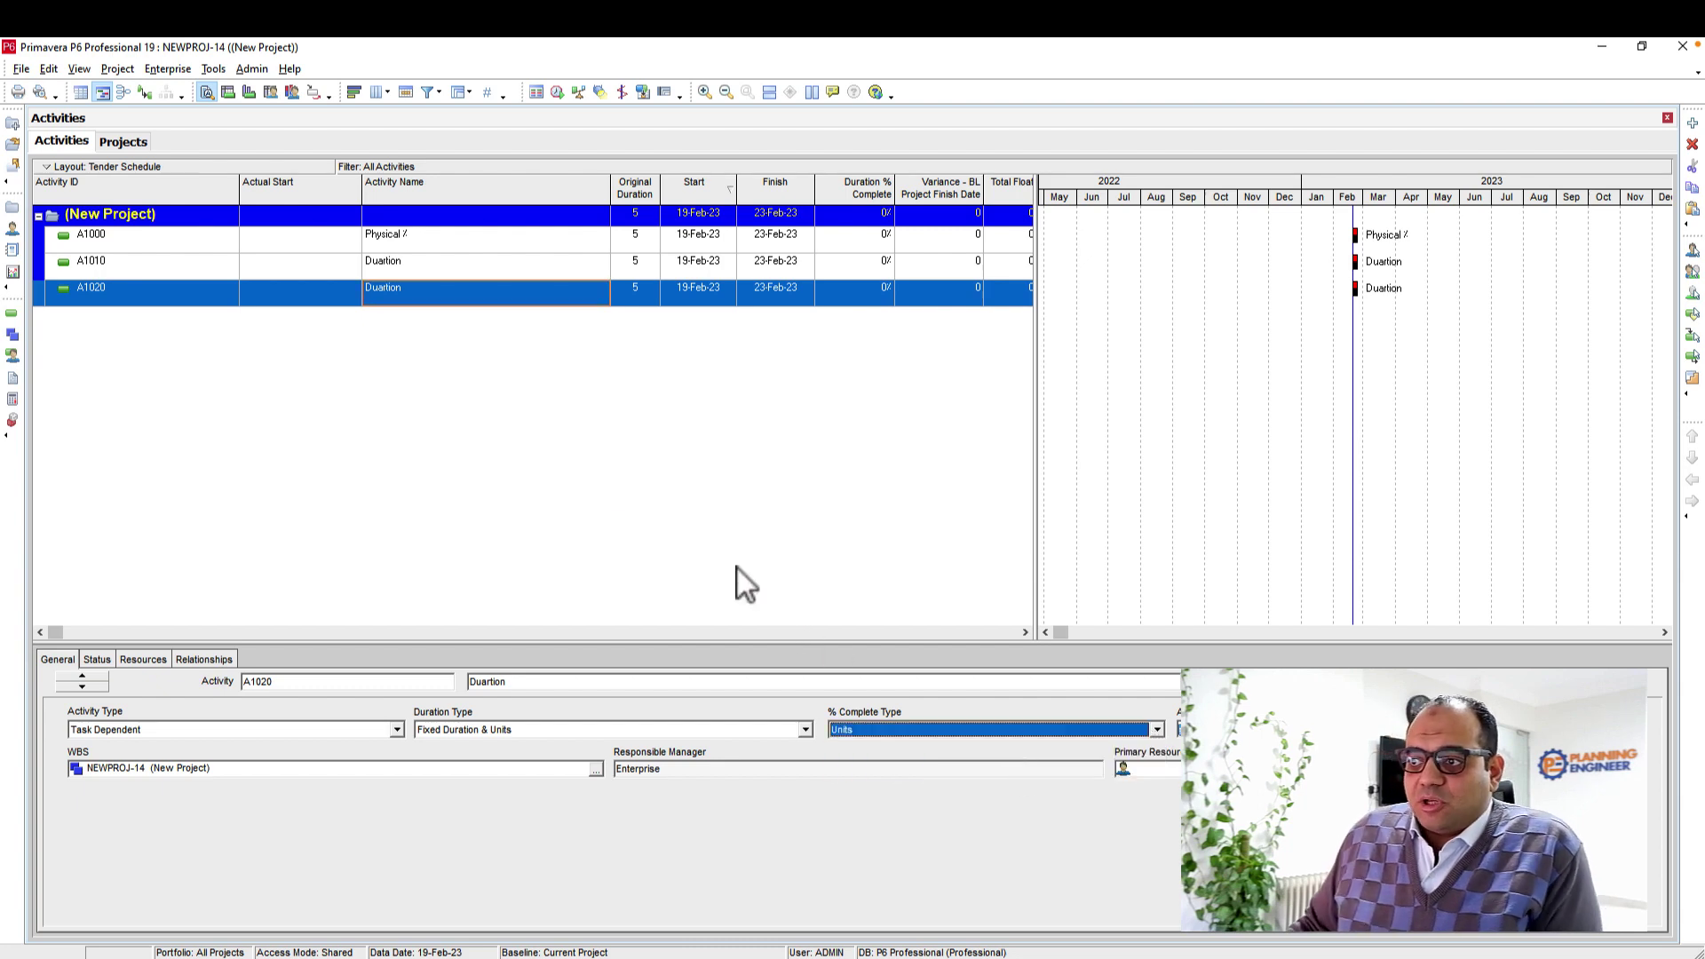
click(422, 296)
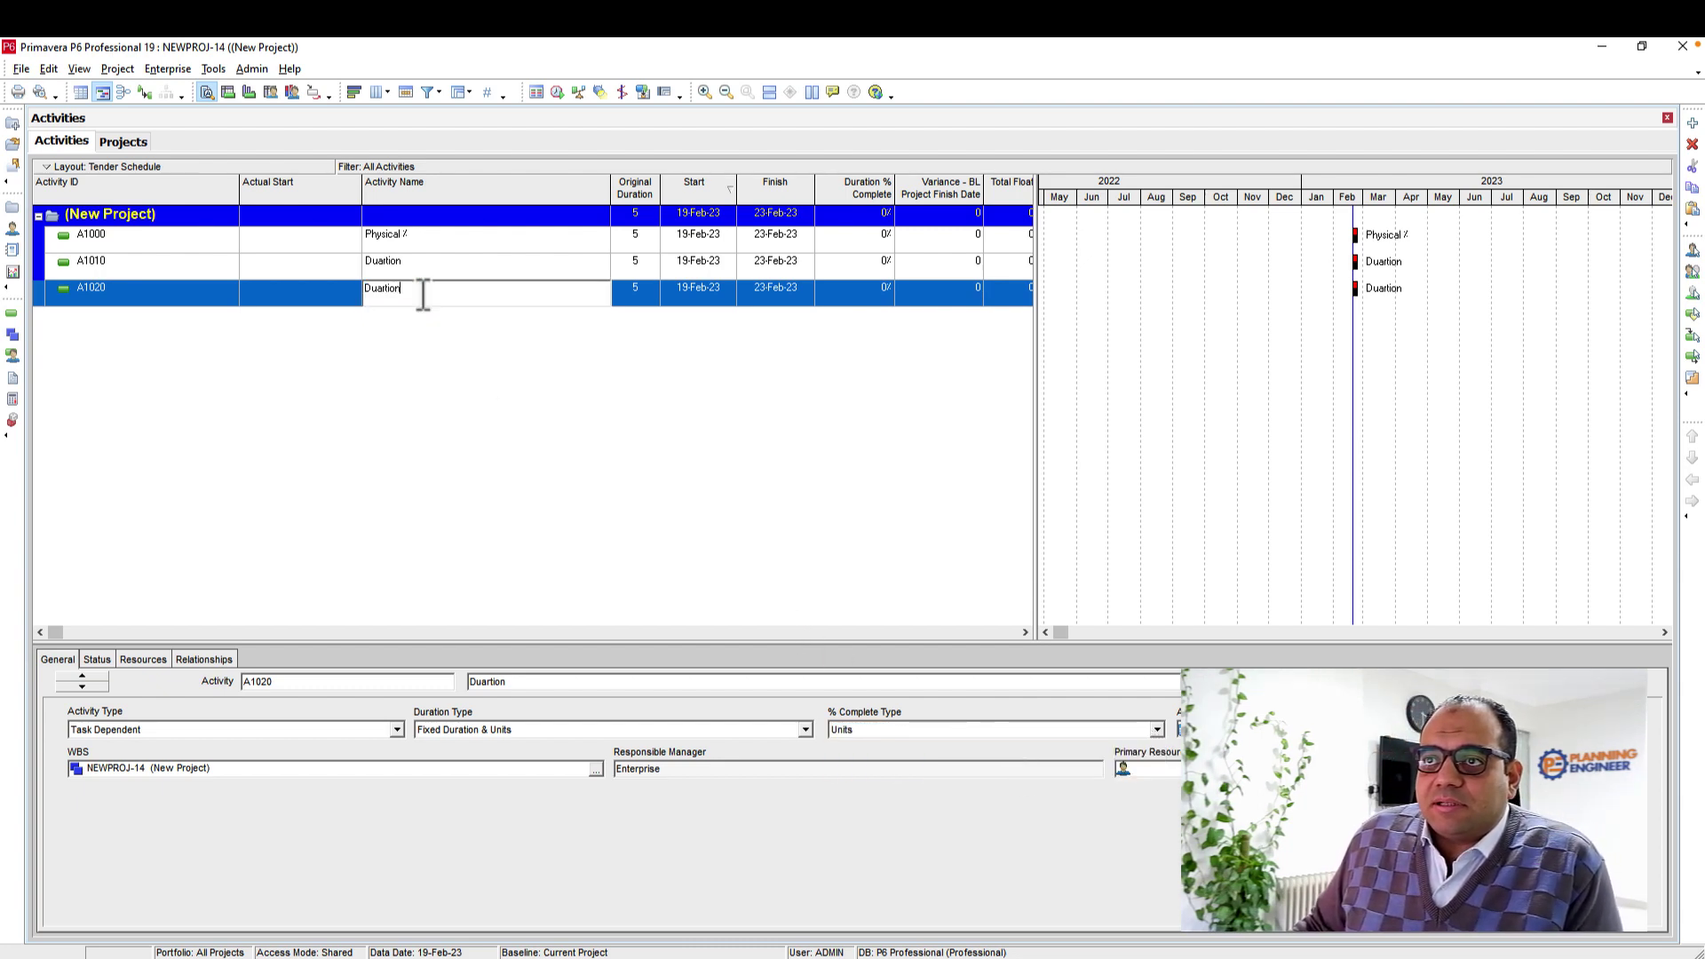
drag(419, 296, 355, 291)
text(Uni)
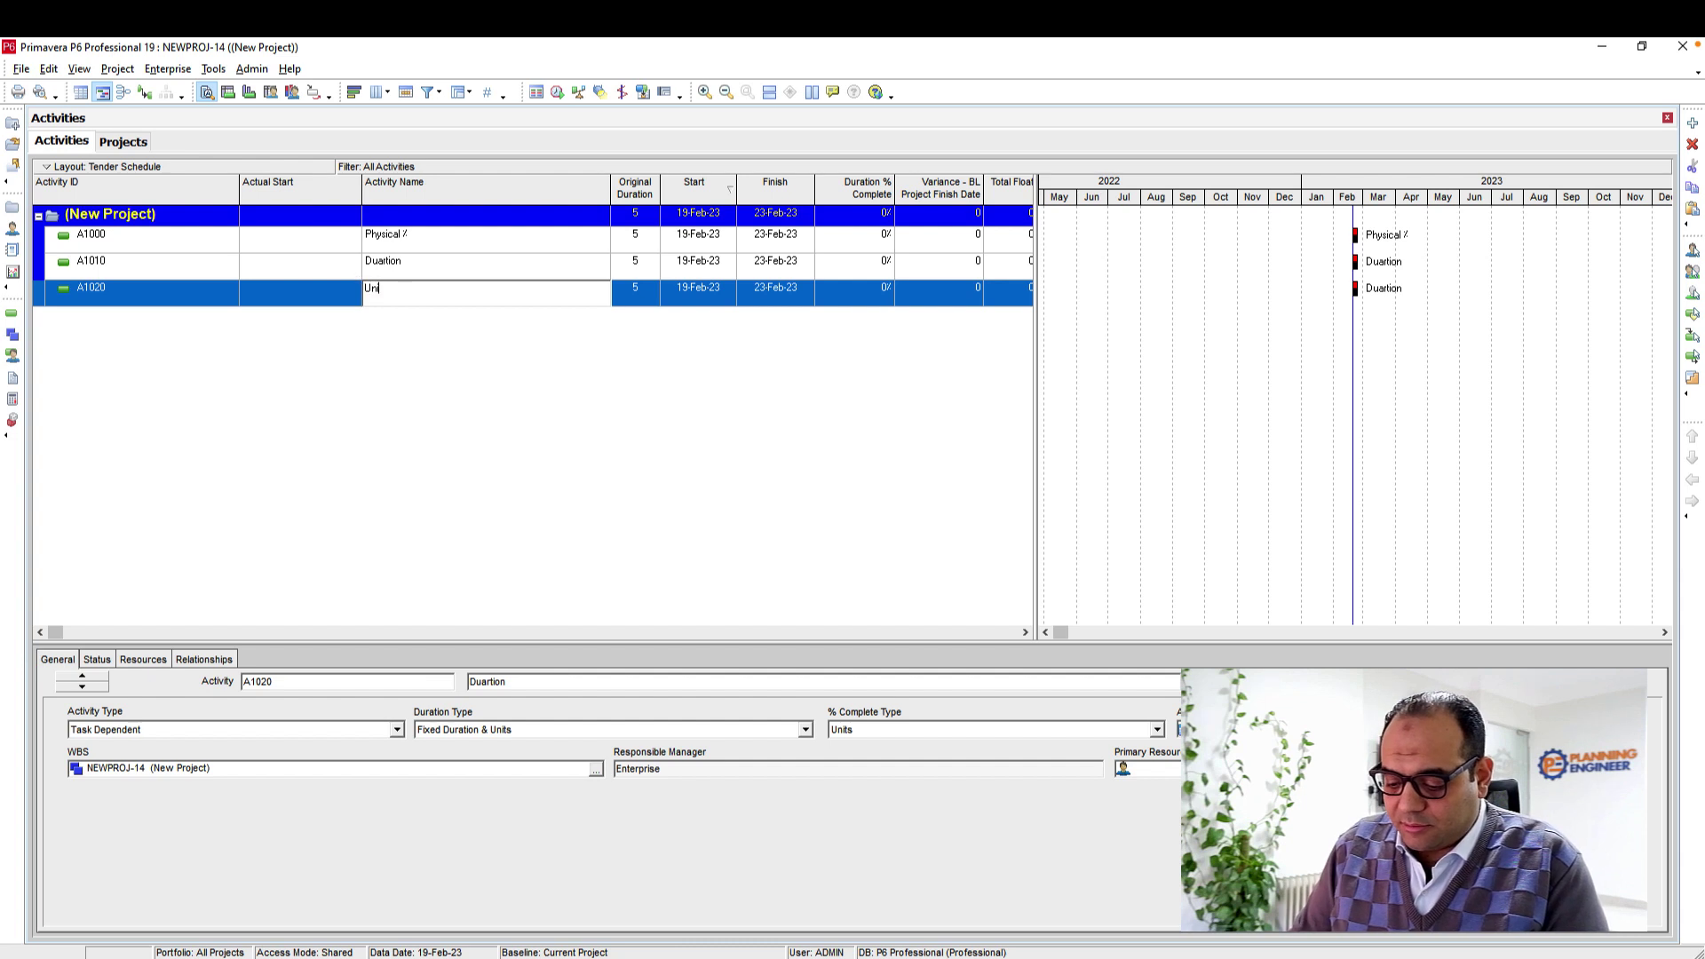
text(ts)
key(Return)
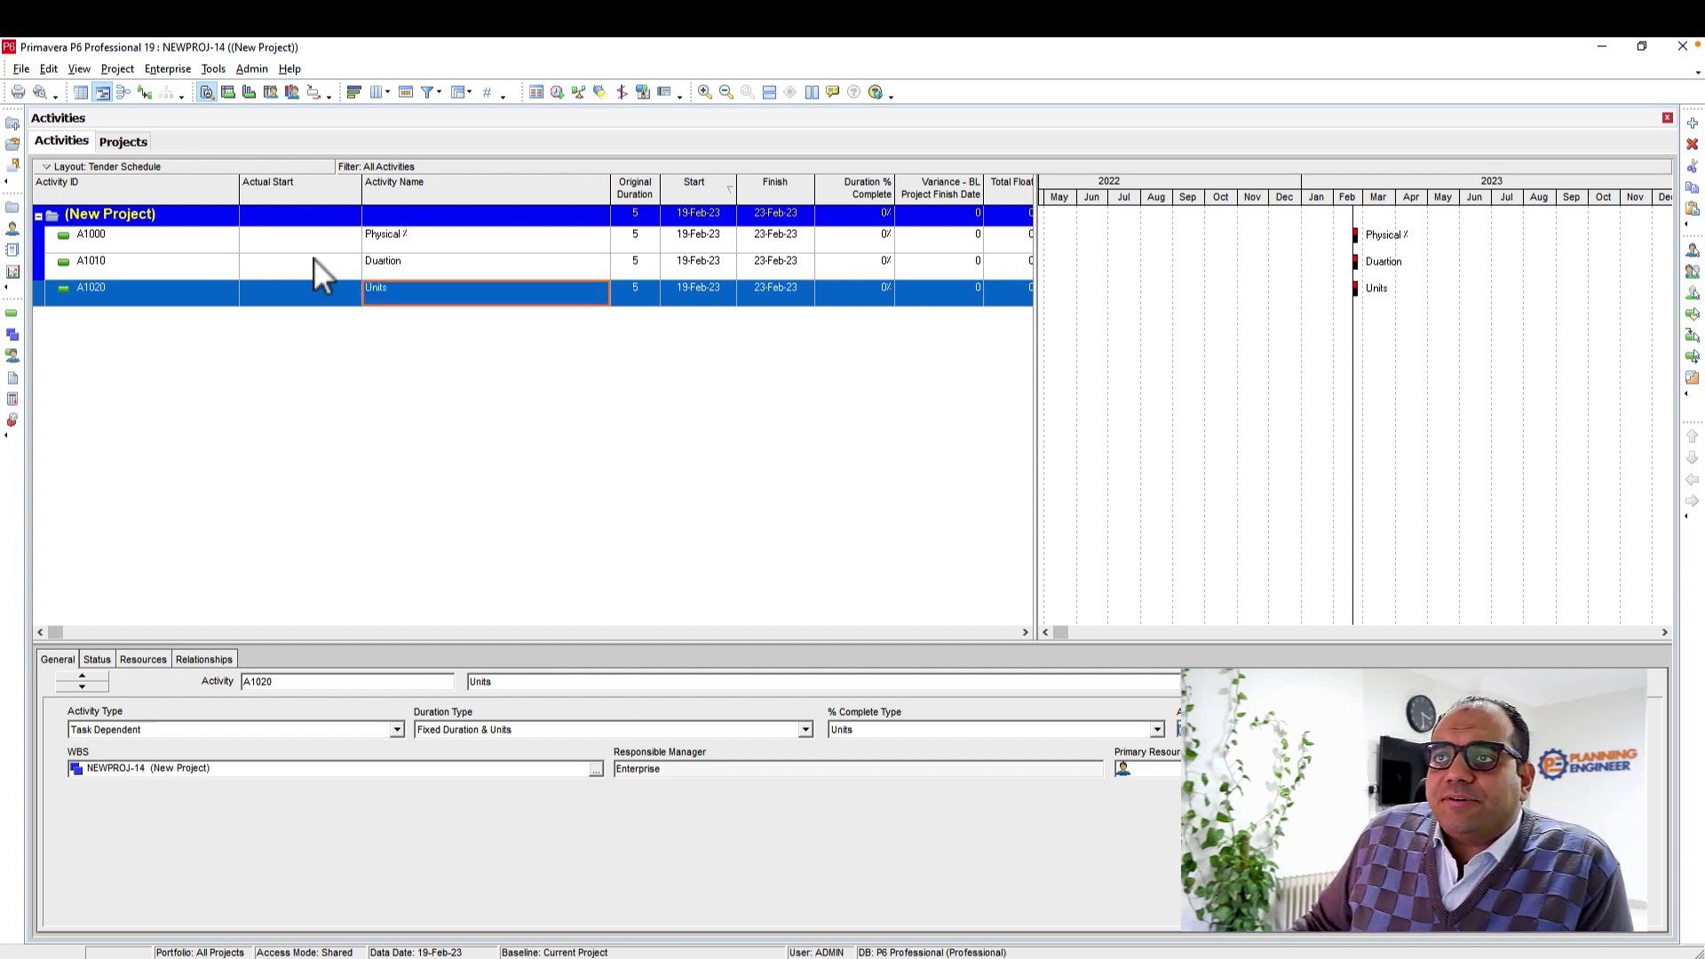
Review each activity's percent complete type: Physical, Duration, Units.
click(483, 240)
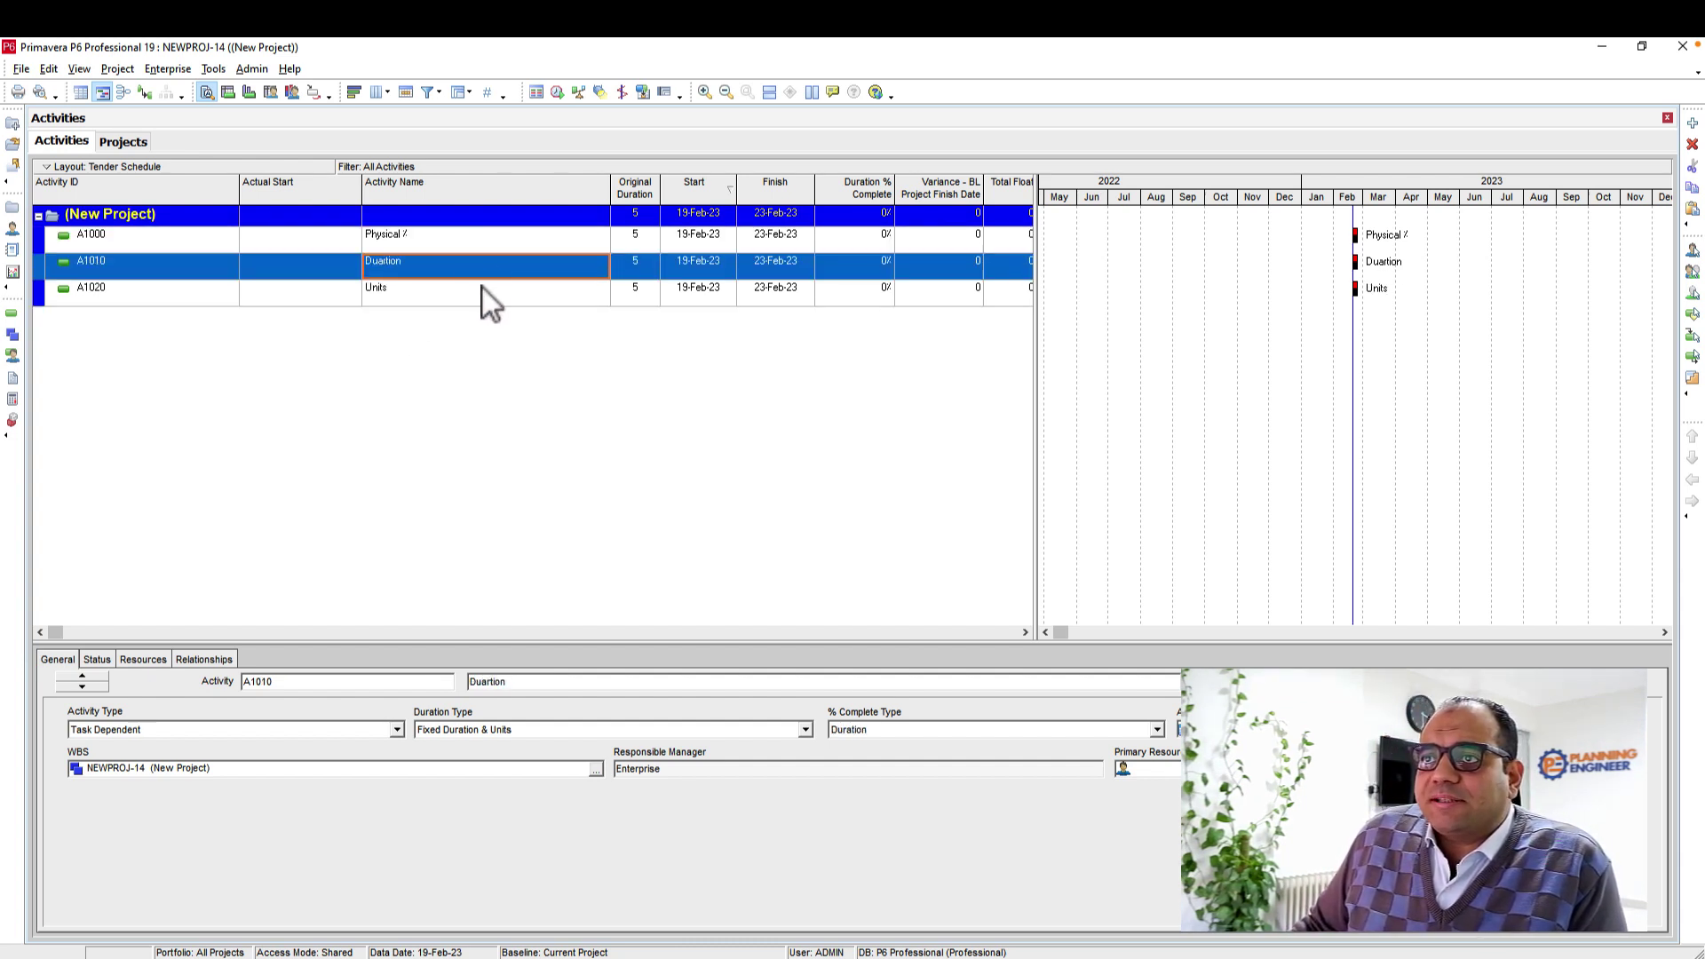
click(482, 289)
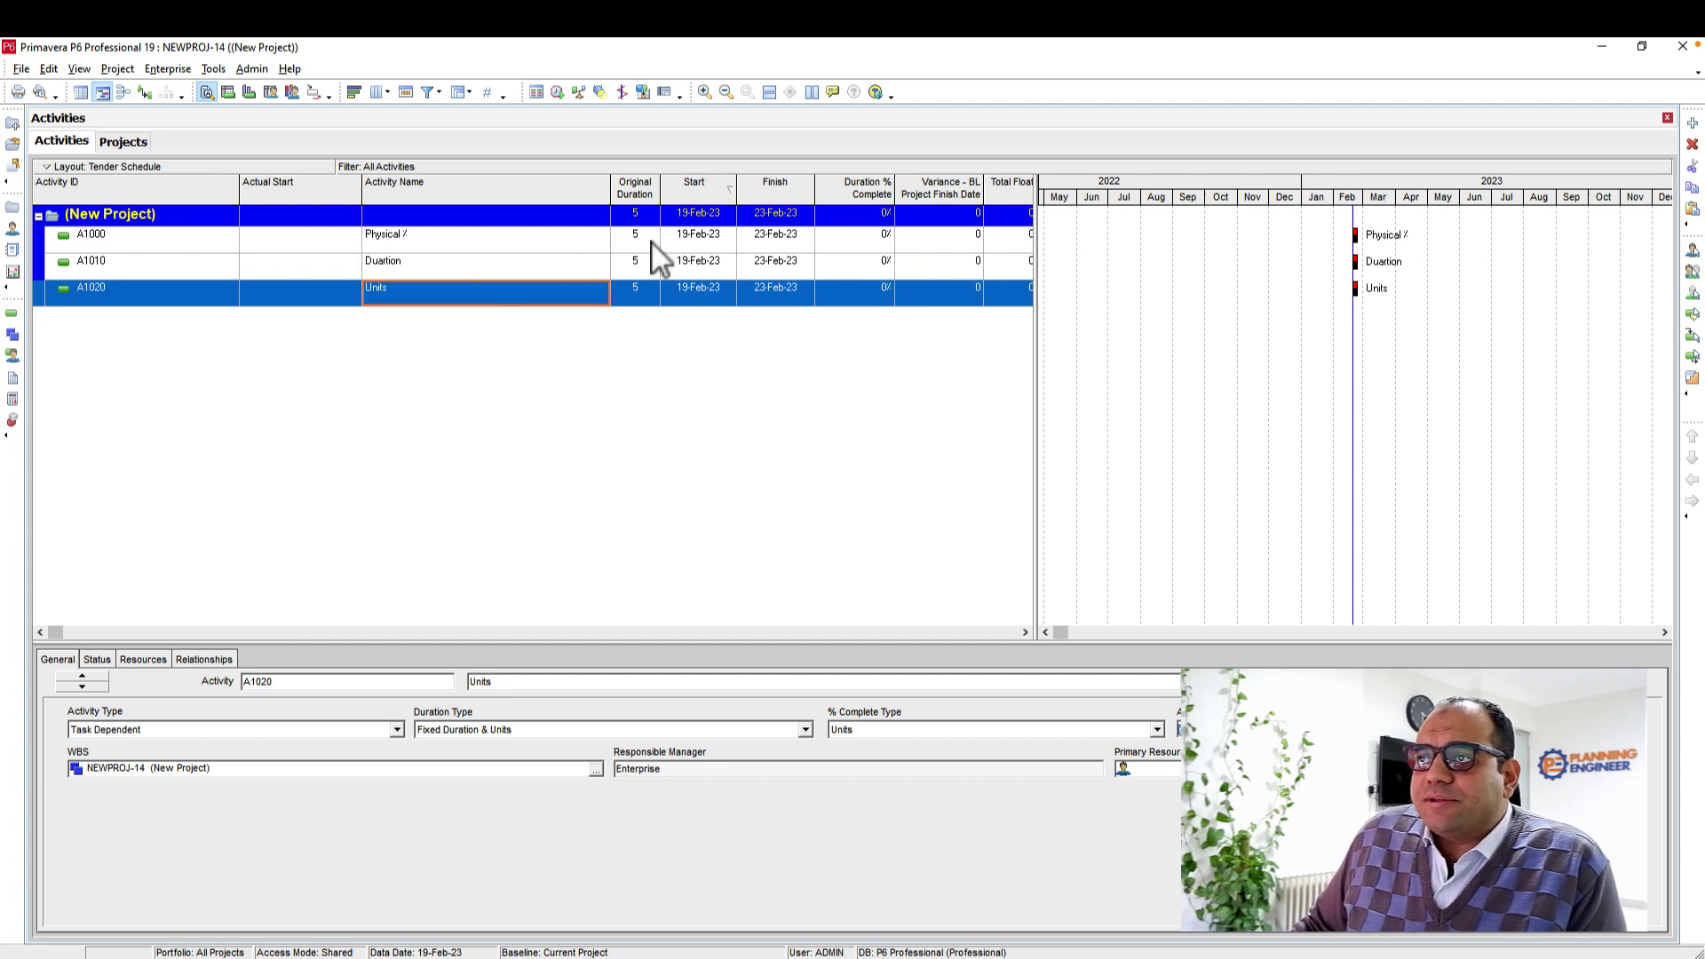
click(444, 239)
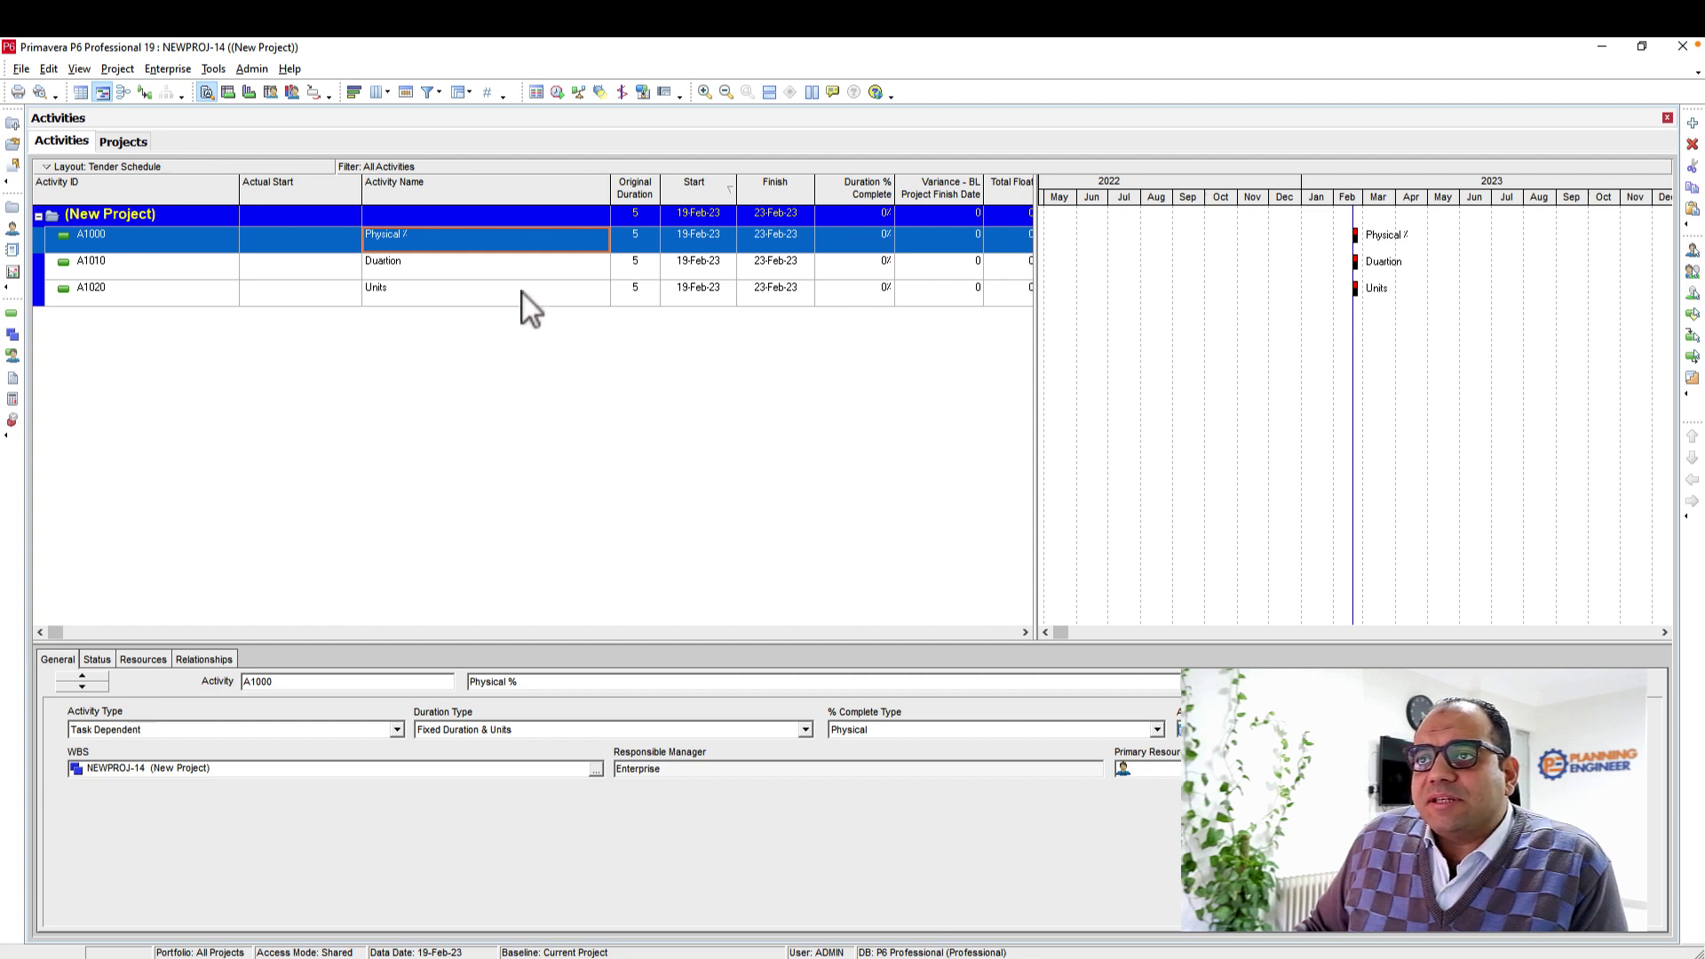
click(414, 274)
click(444, 297)
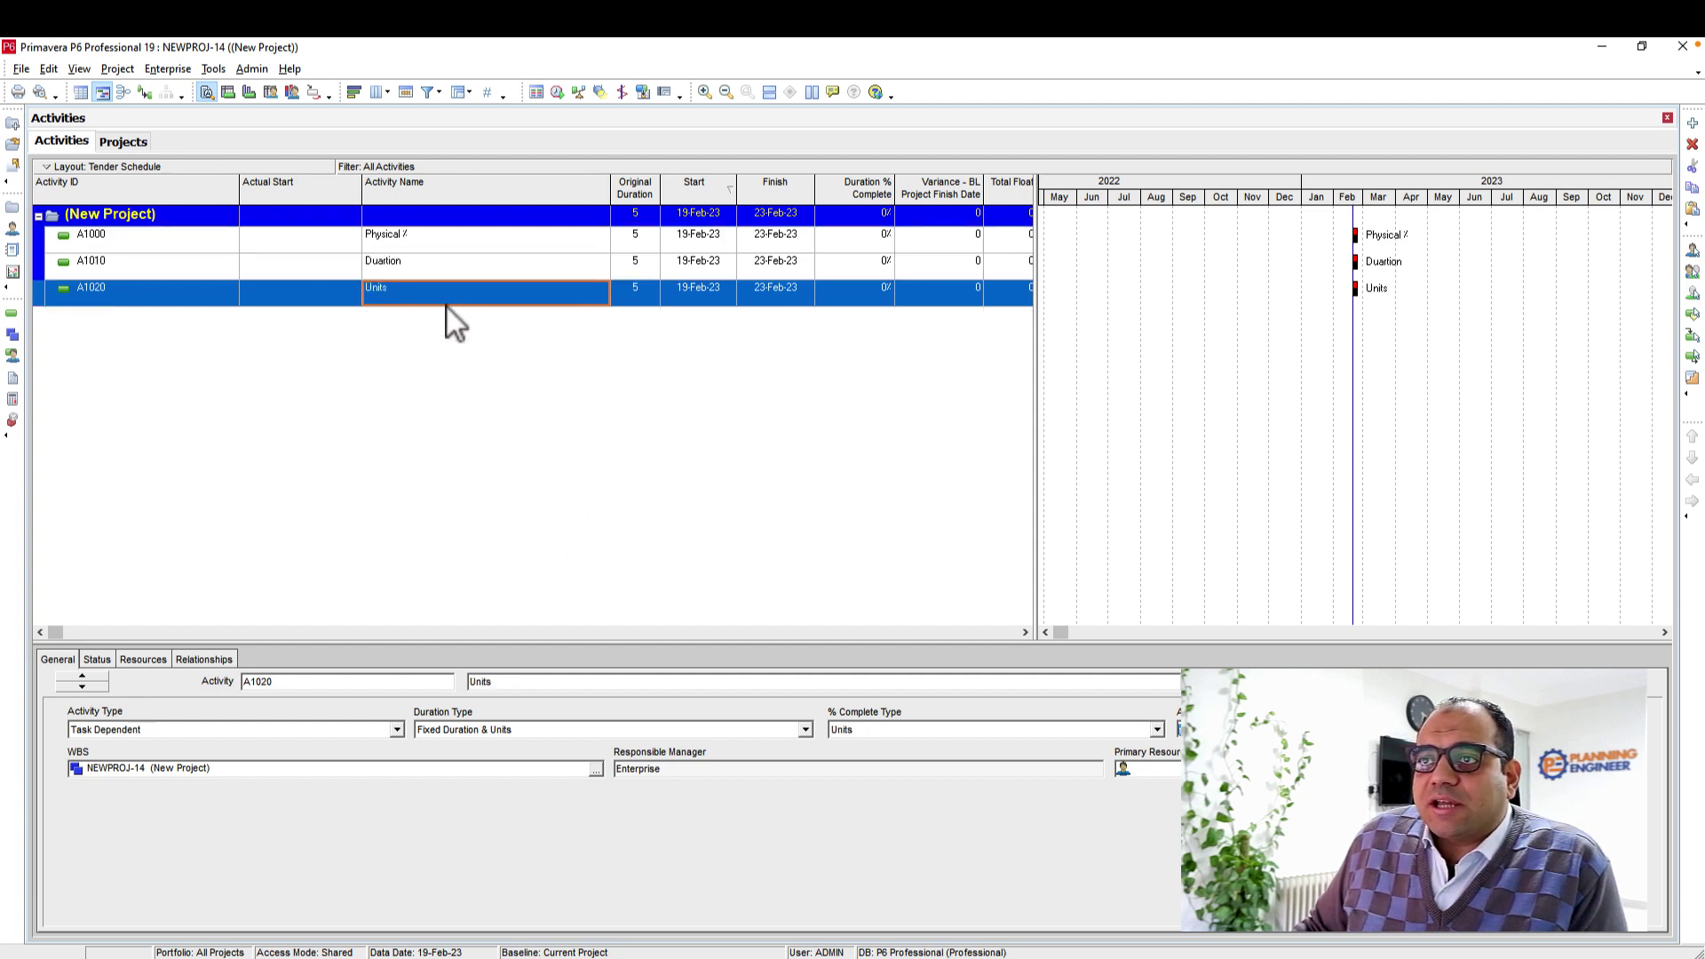
click(444, 232)
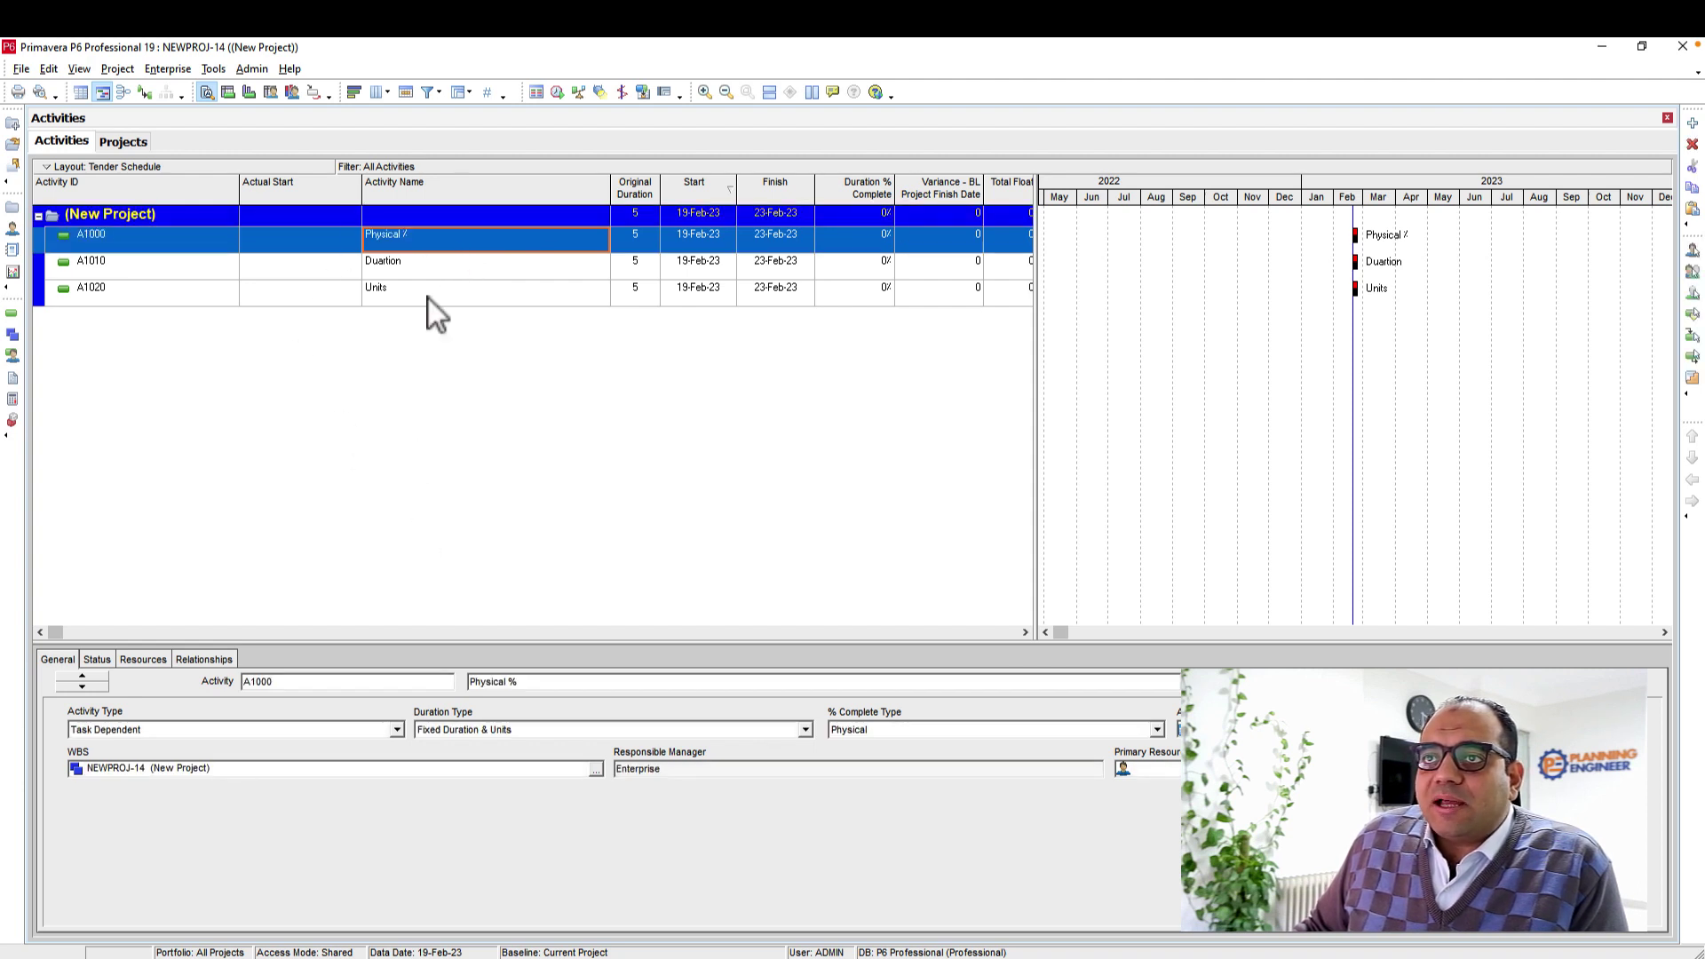
Assign resource R-27 CostCourse to the Physical % activity.
click(117, 662)
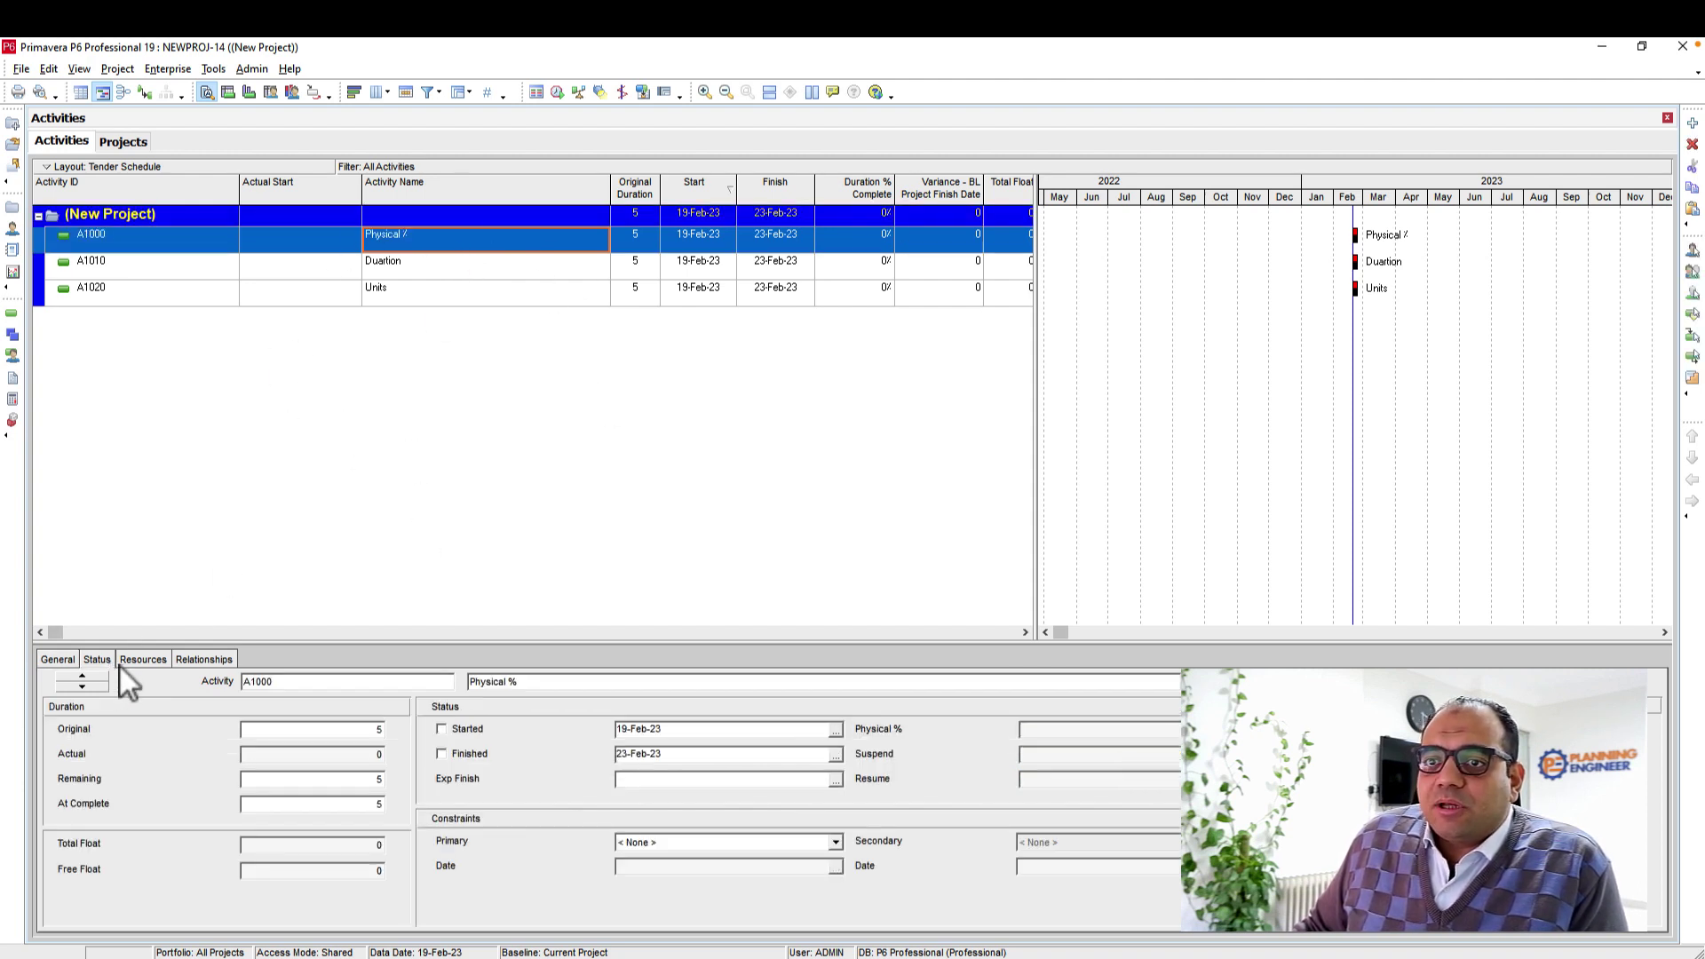
click(149, 664)
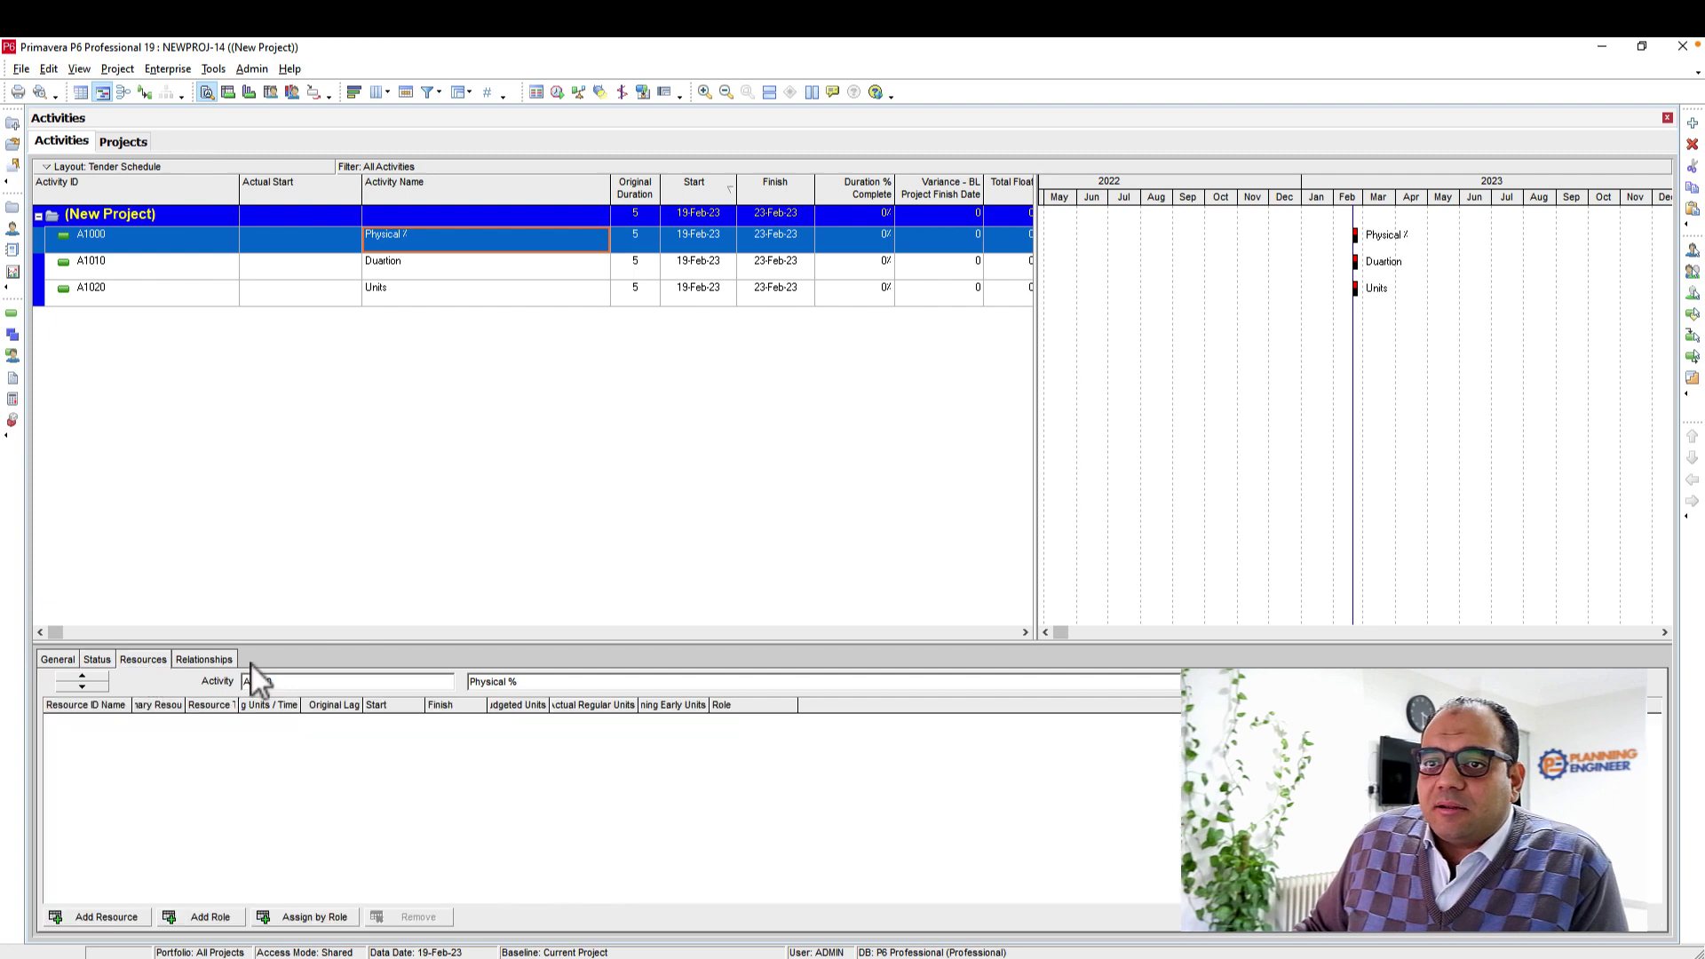
click(116, 918)
click(1012, 207)
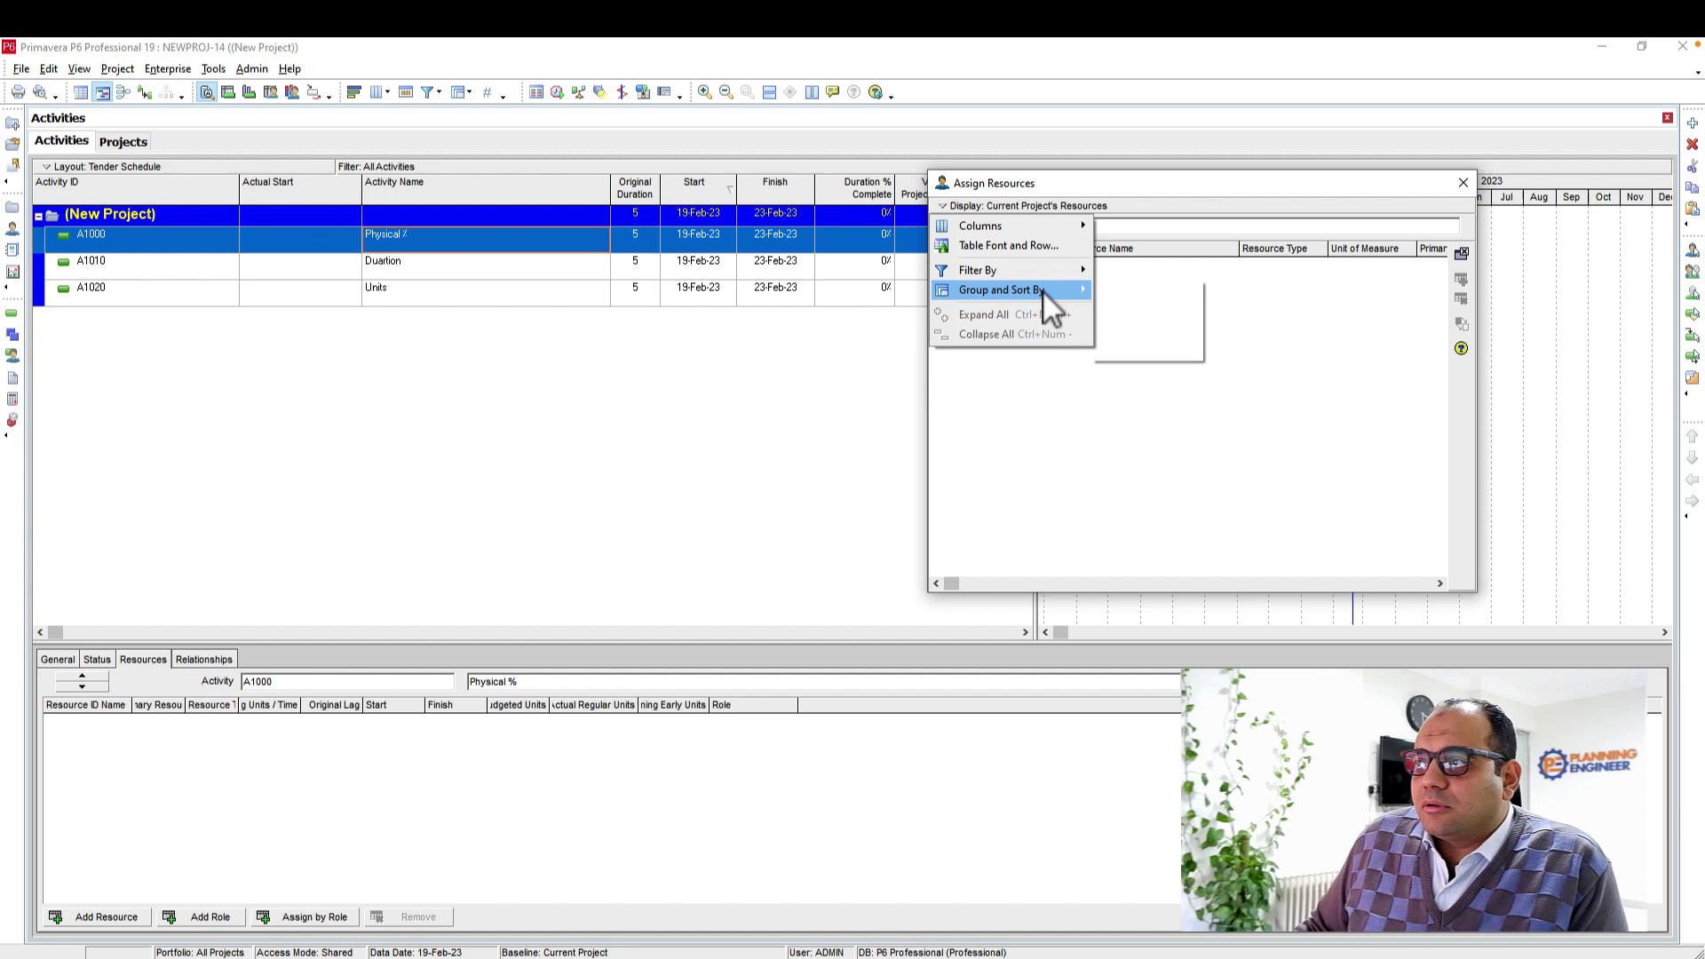
mouse_move(977, 269)
click(1128, 275)
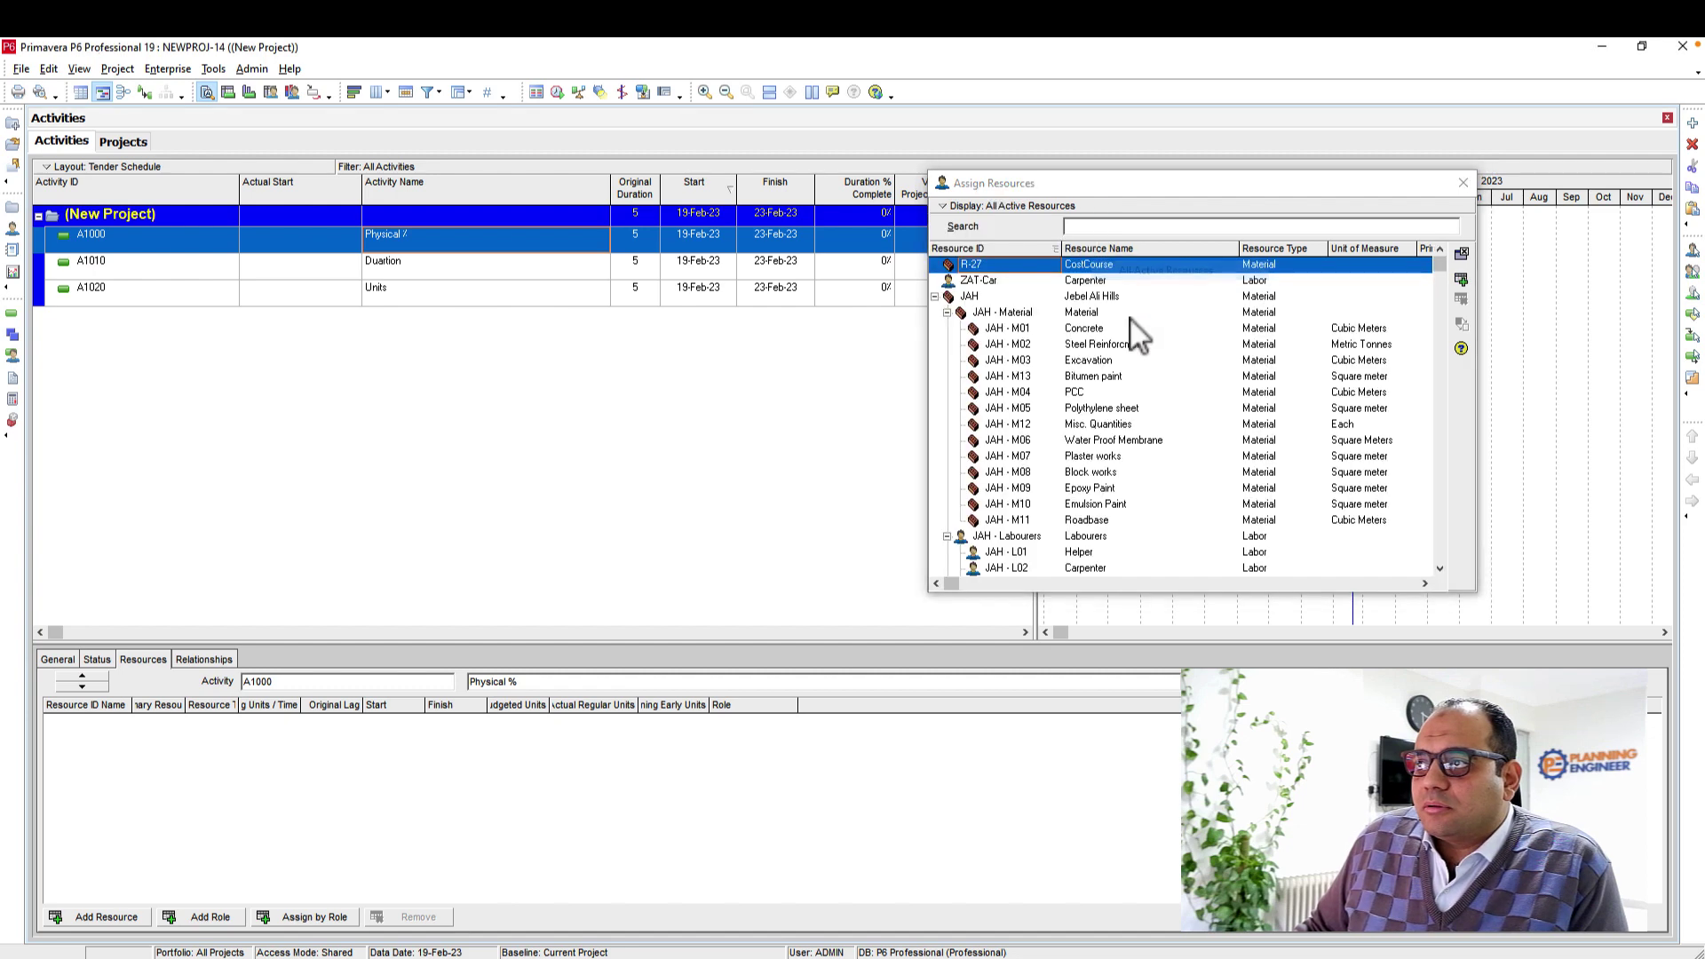
double_click(1090, 271)
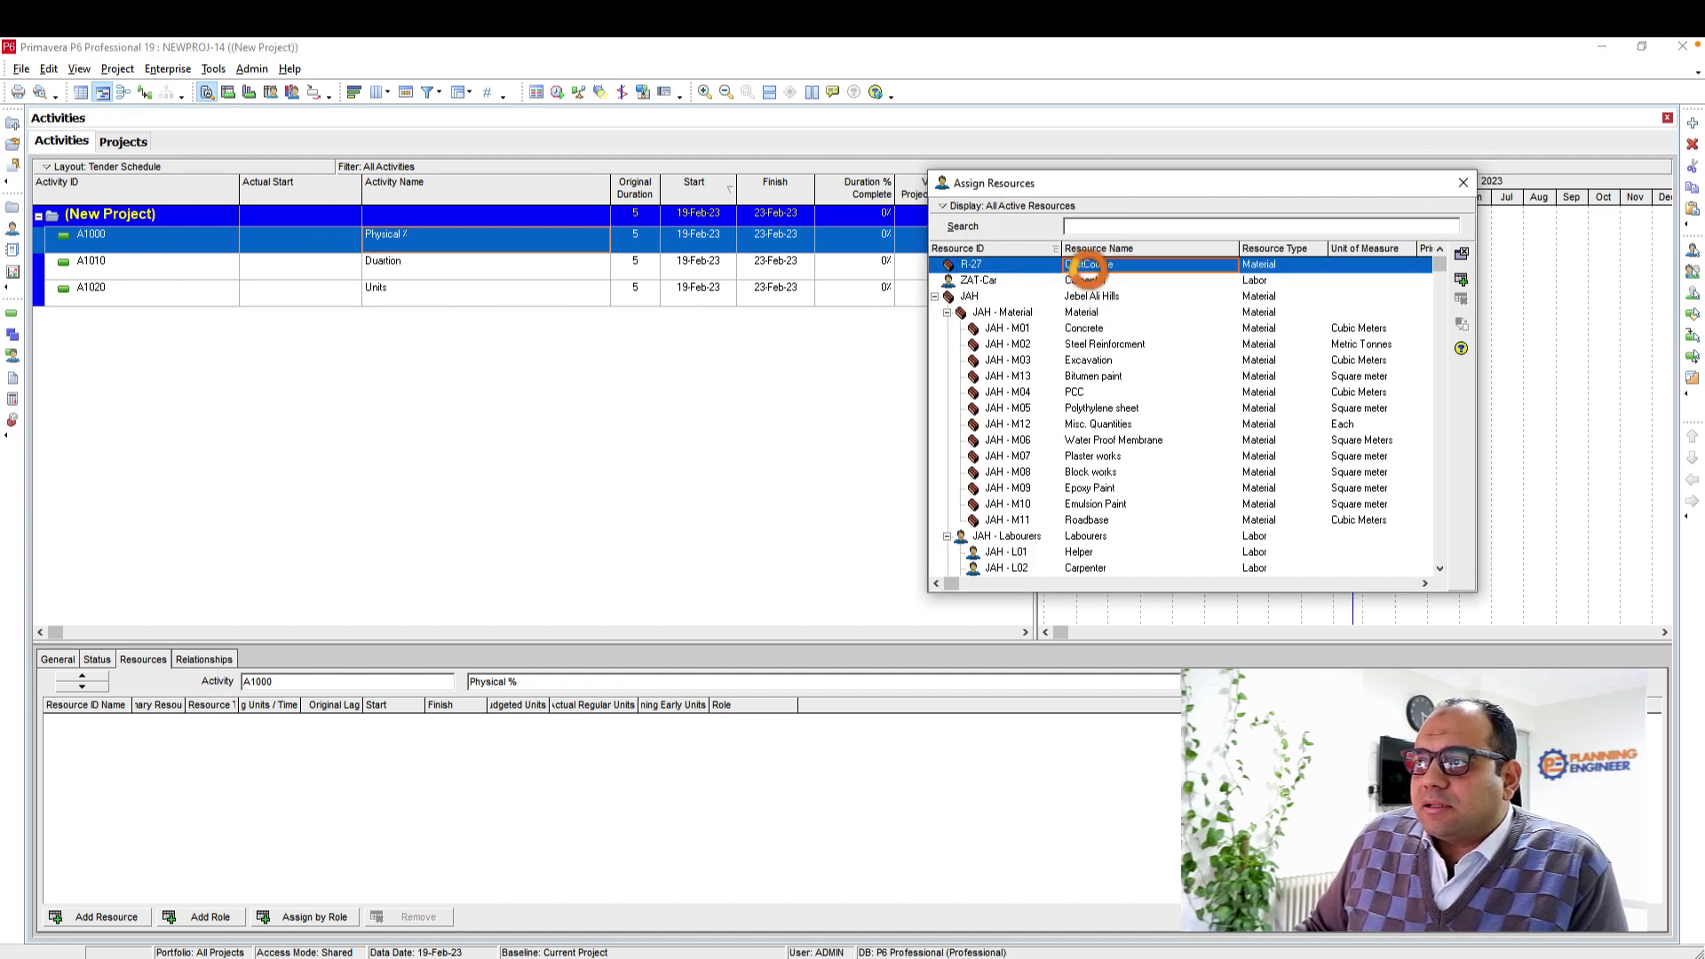
click(1465, 183)
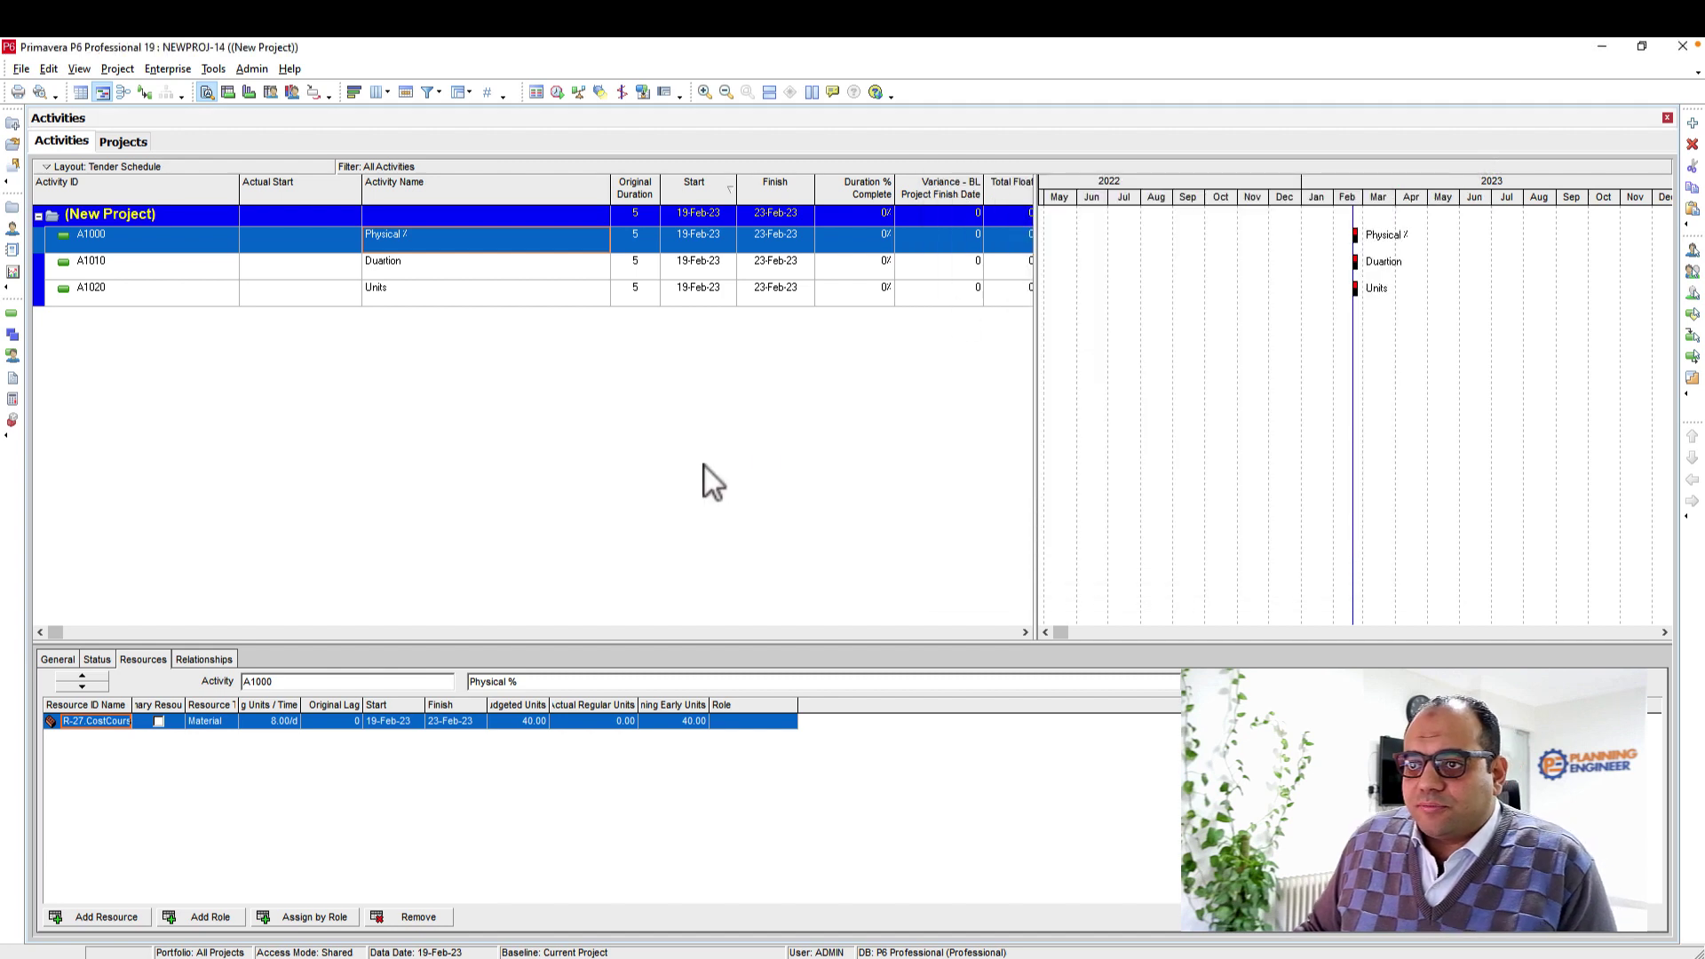
Assign CostCourse to activities A1010 Duartion and A1020 Units.
click(445, 271)
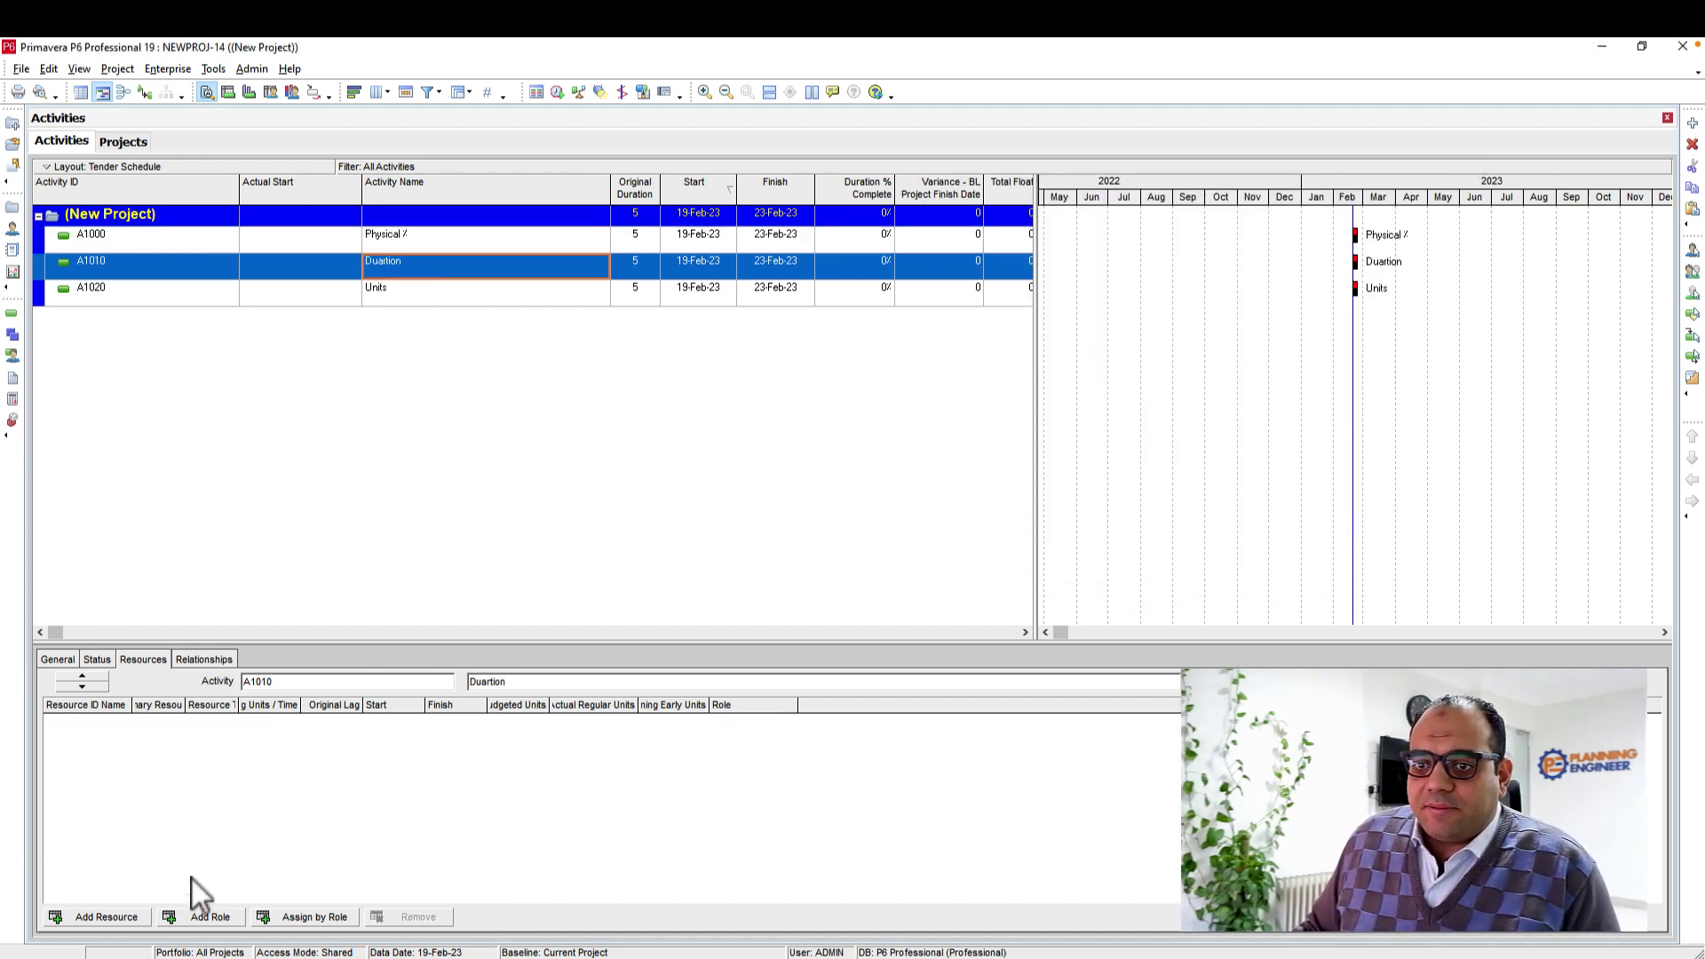
click(142, 917)
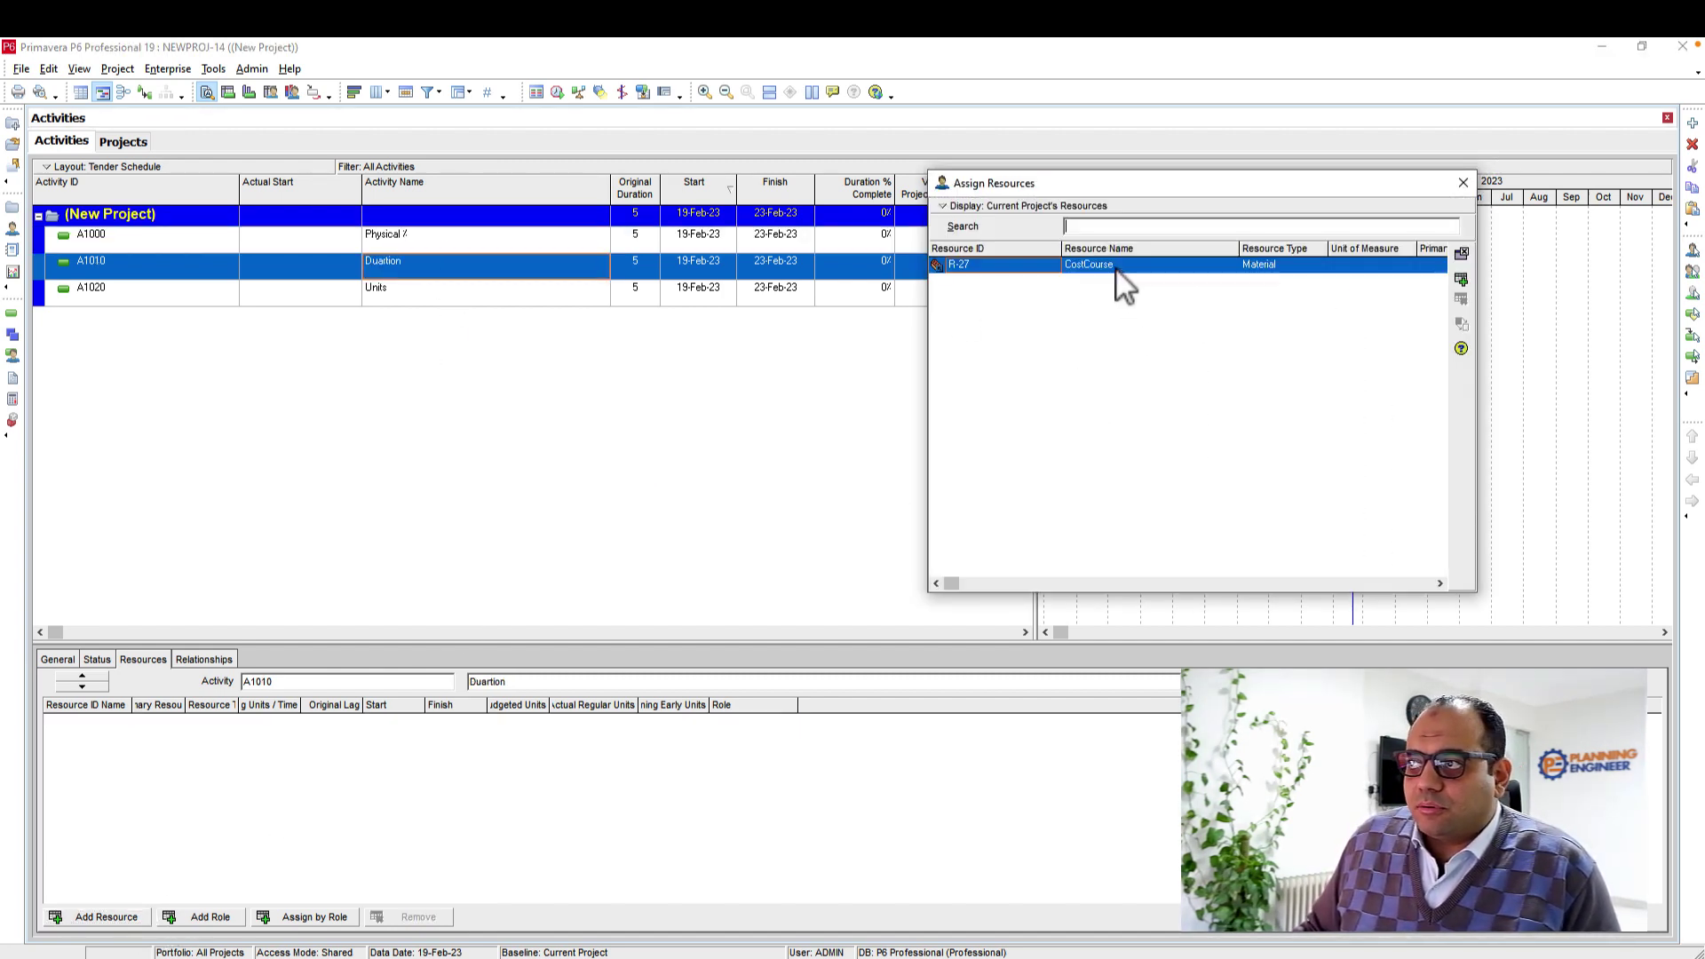
double_click(1117, 271)
click(290, 295)
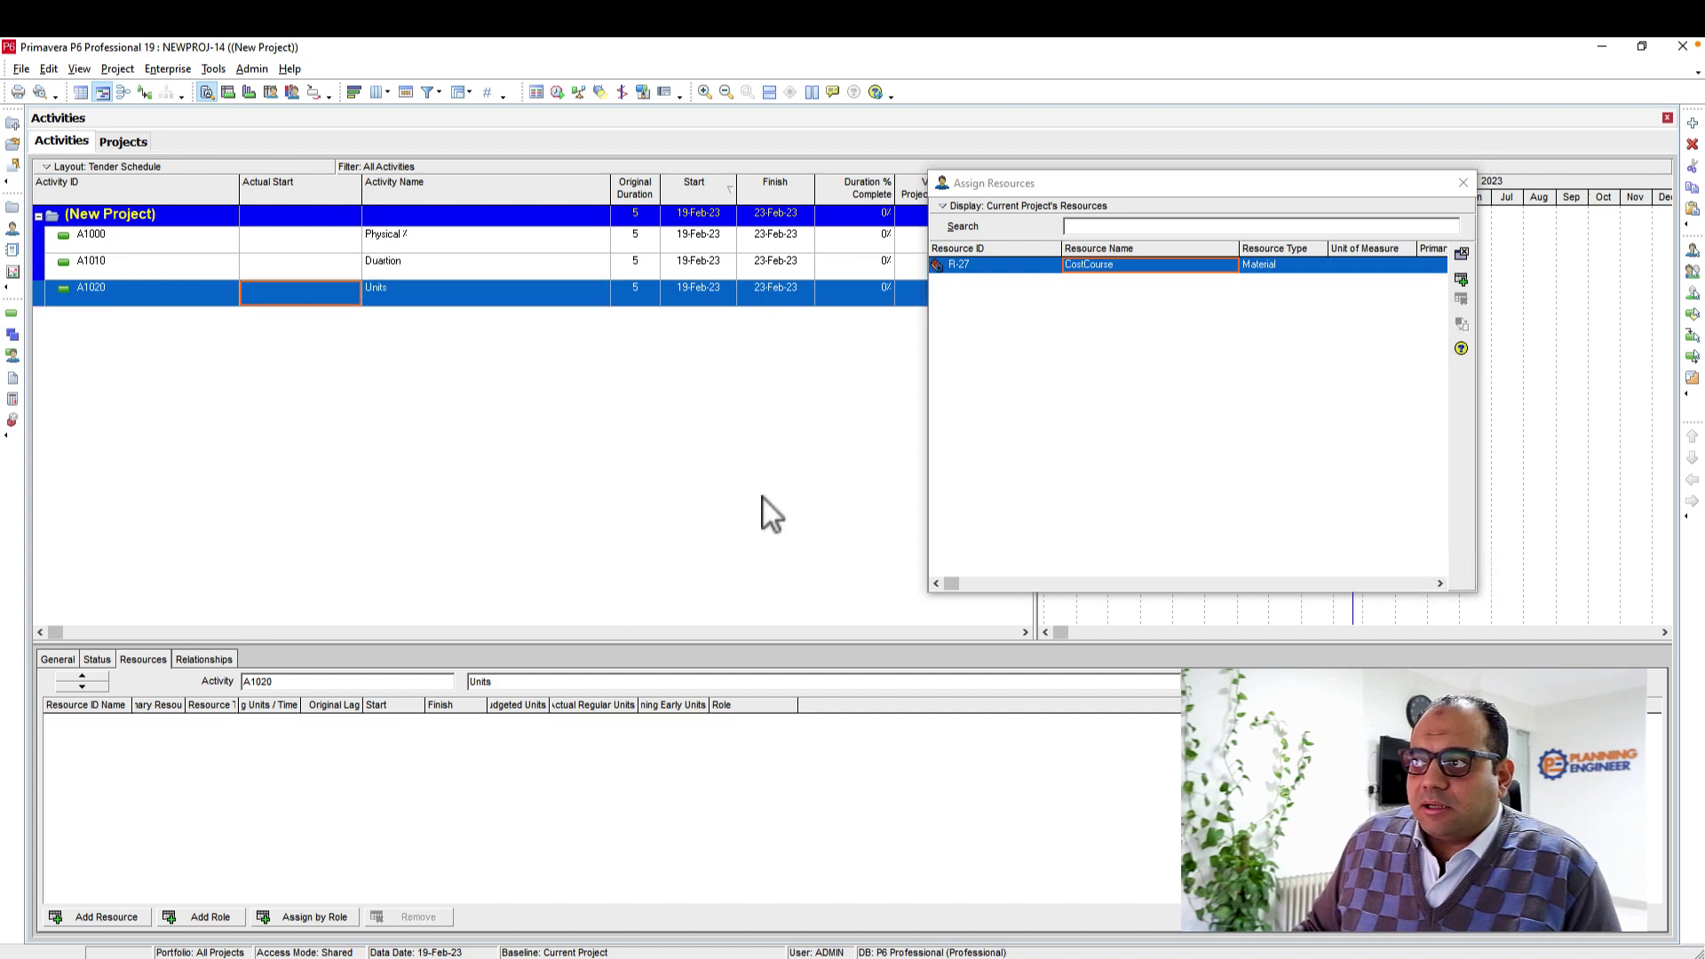
double_click(983, 268)
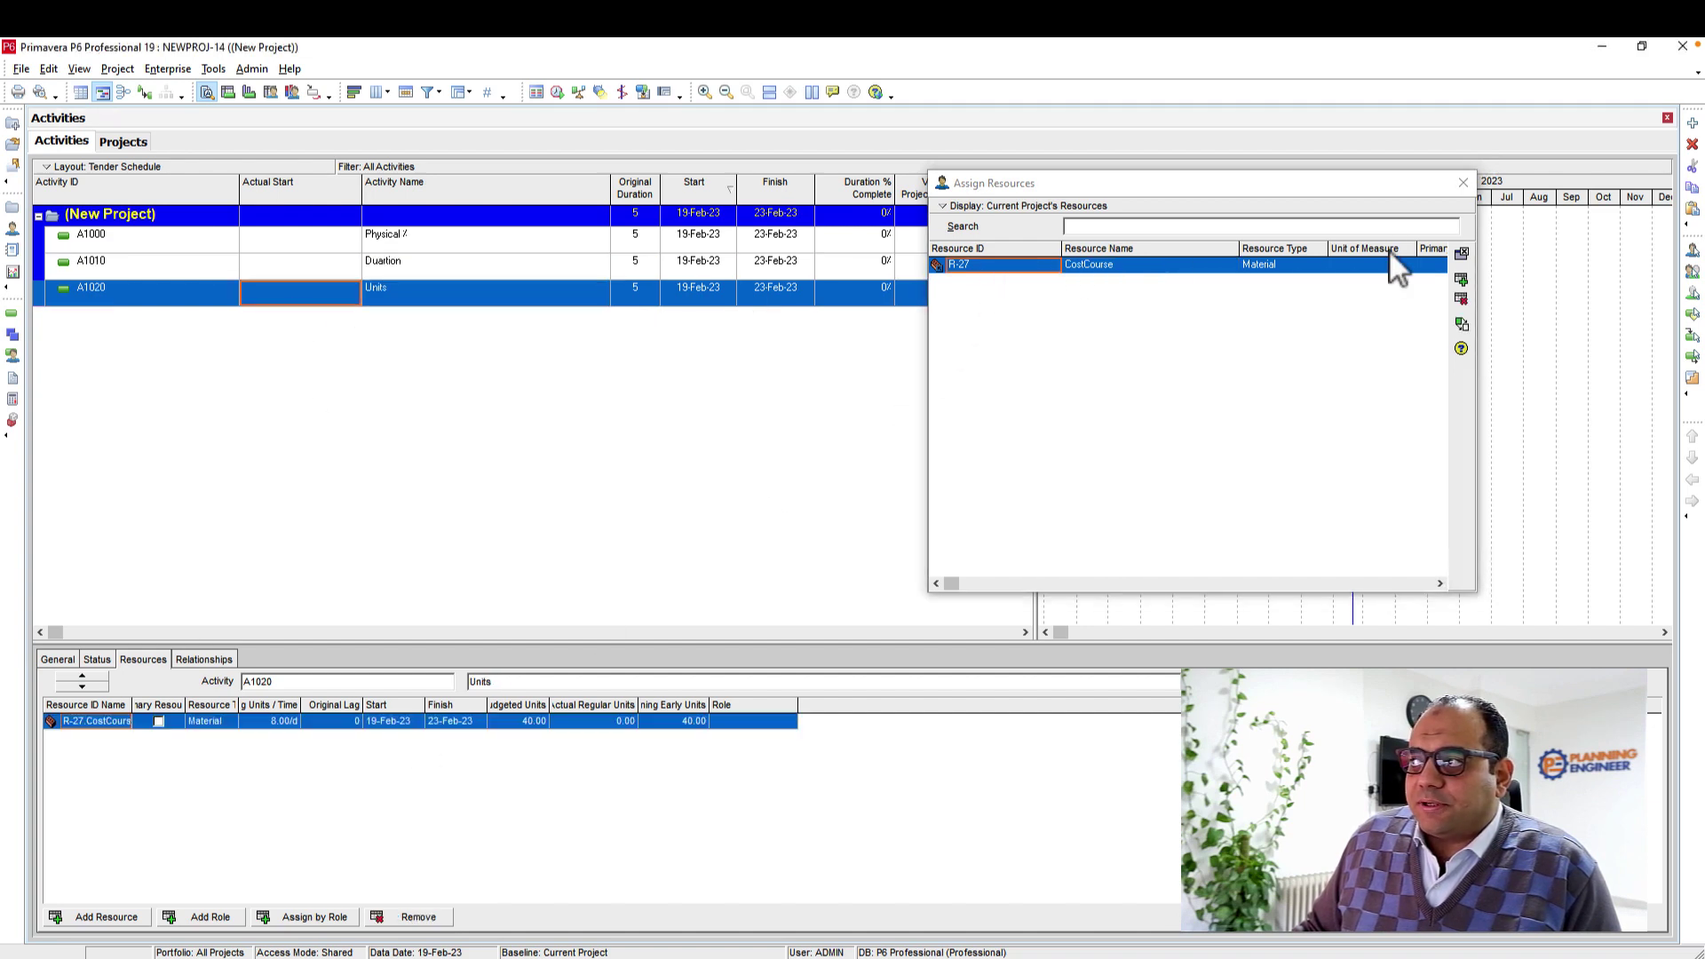
click(1462, 181)
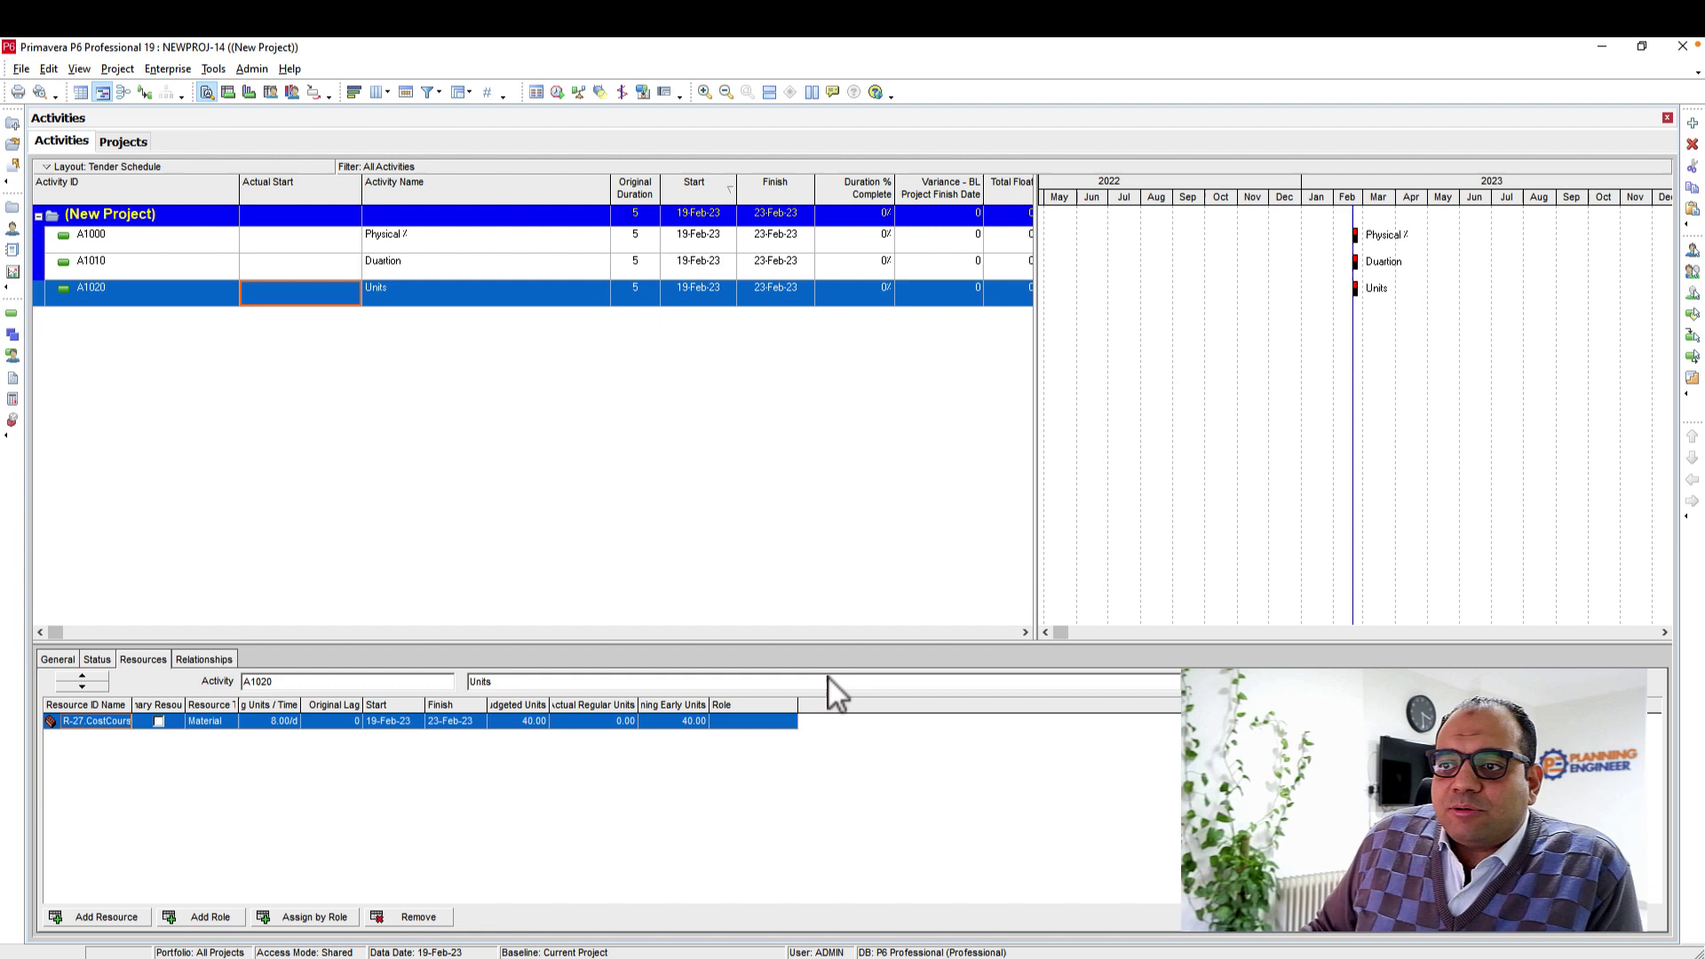
Widen the Budgeted Units column and check each activity's 40-unit assignment.
drag(550, 704, 596, 704)
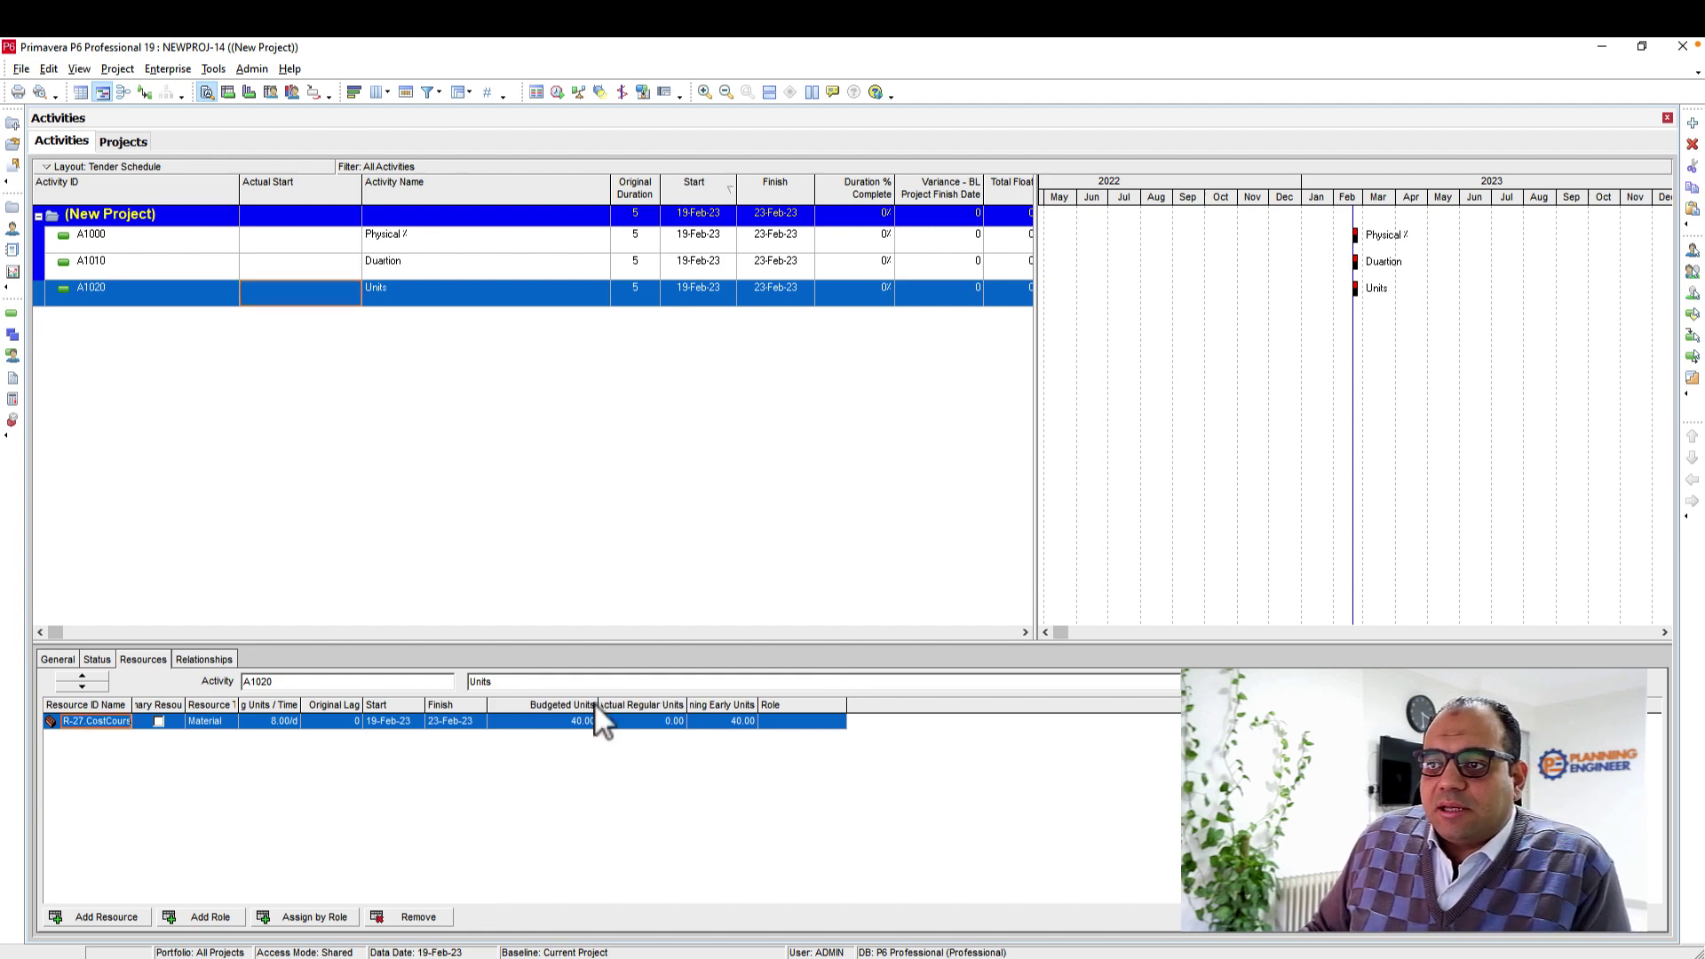
click(404, 237)
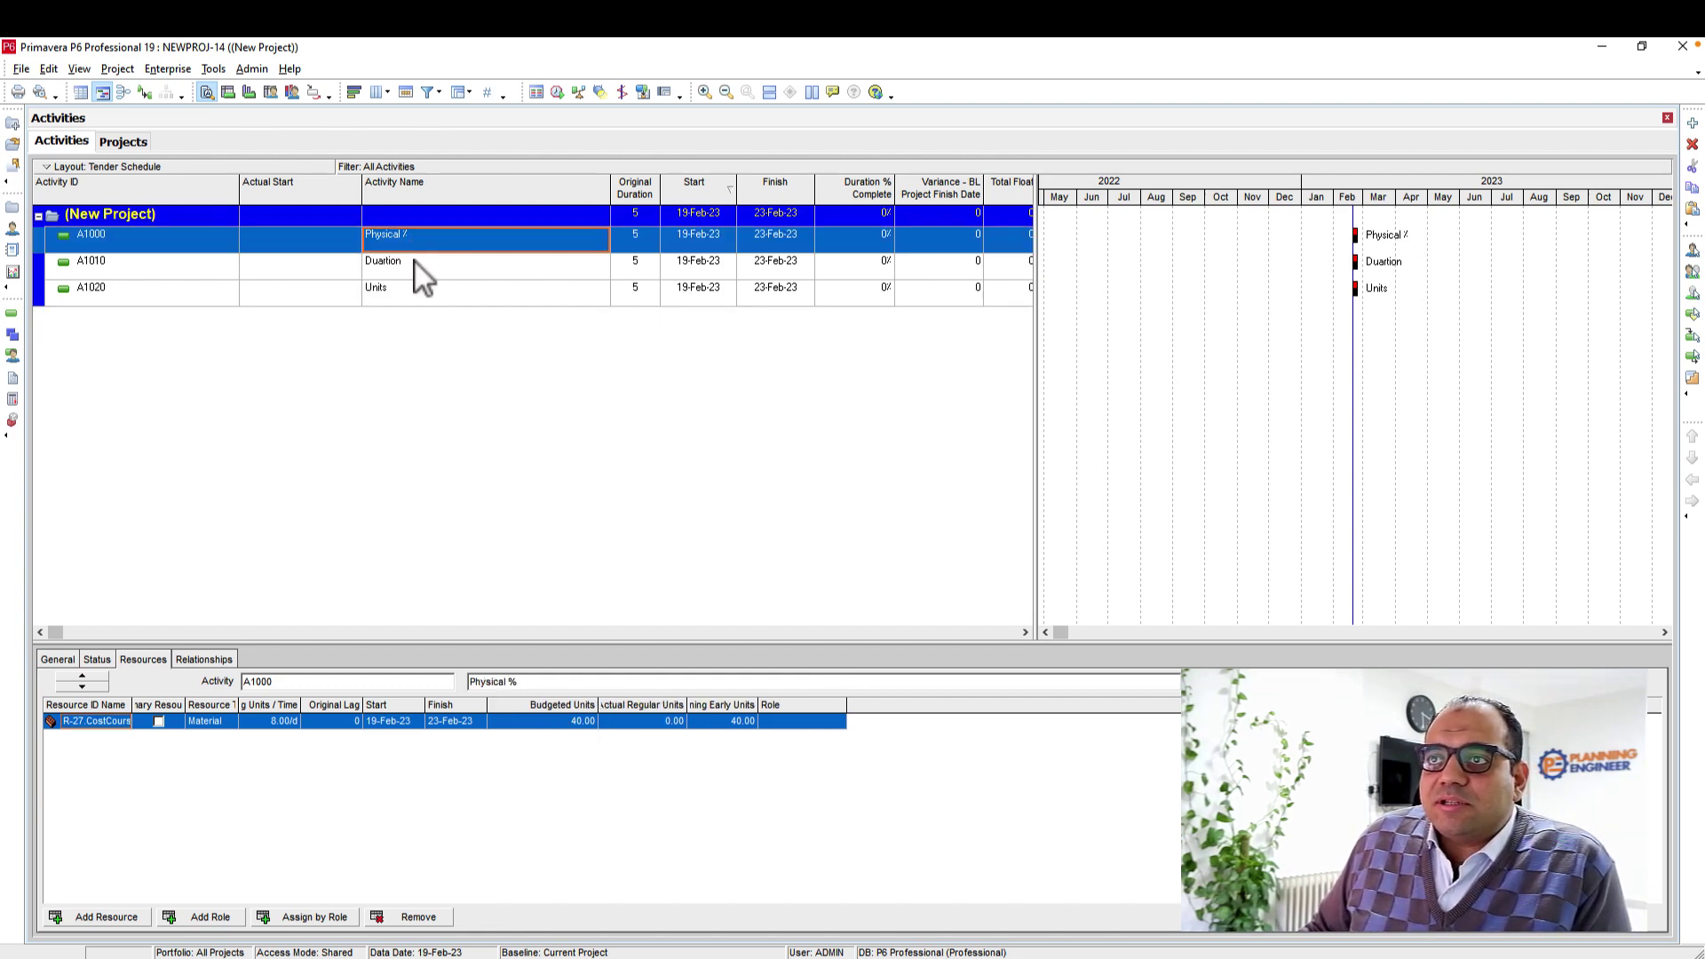
click(412, 270)
click(435, 302)
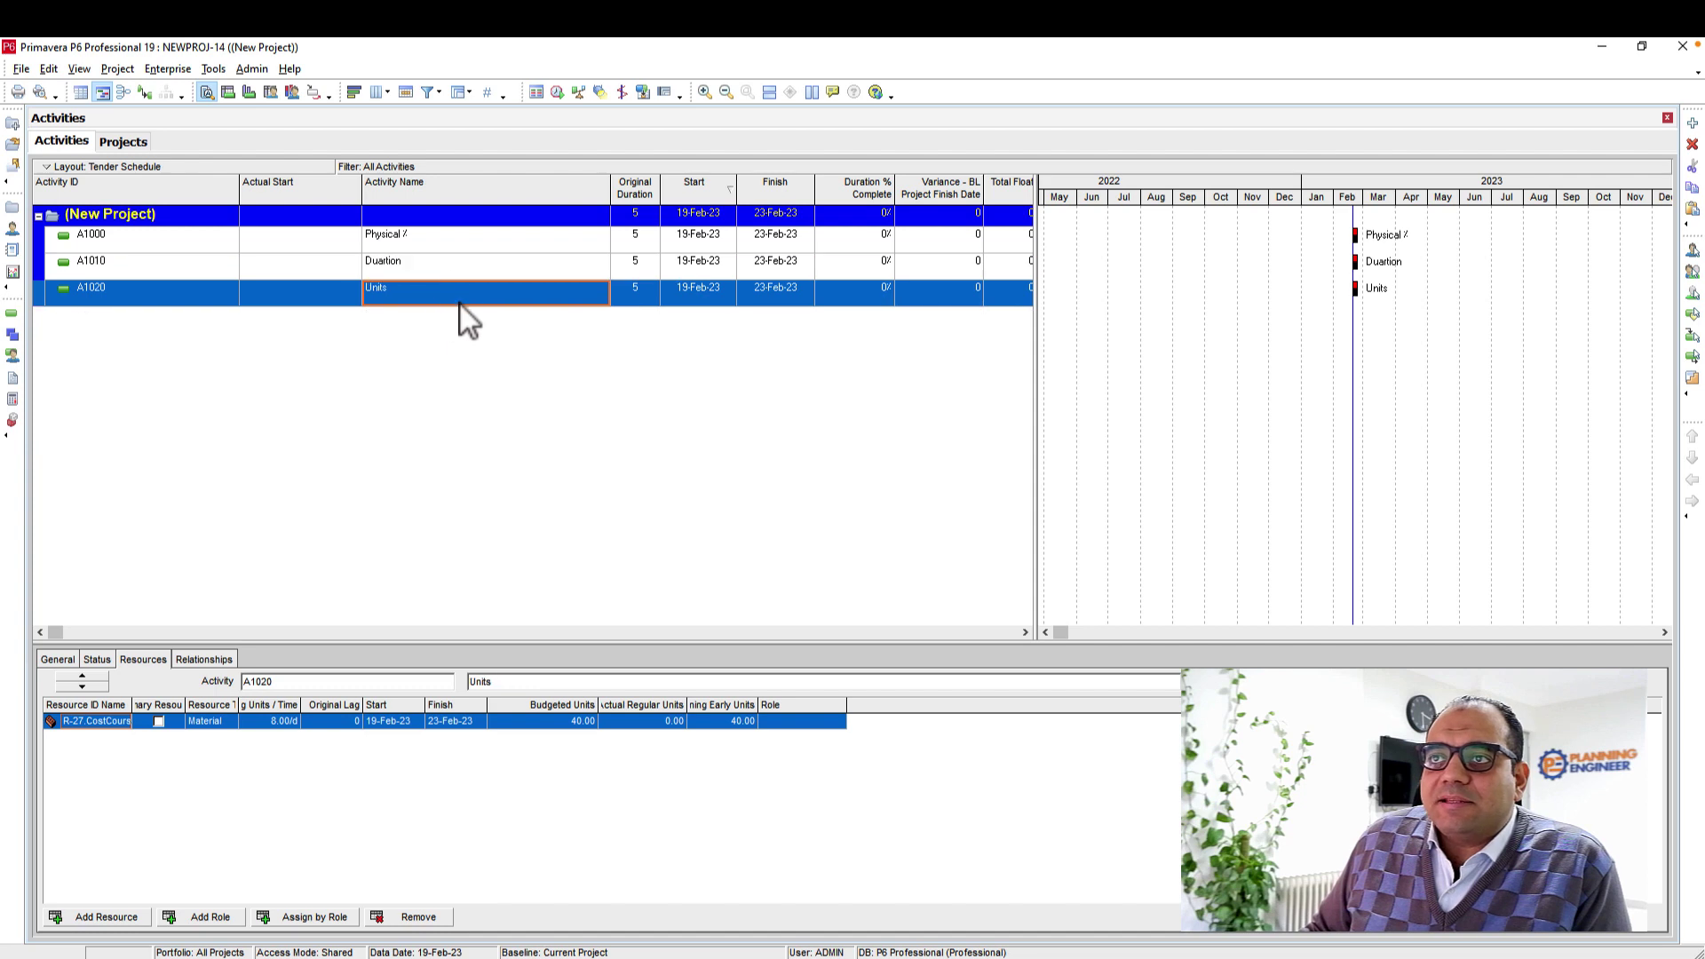
click(424, 242)
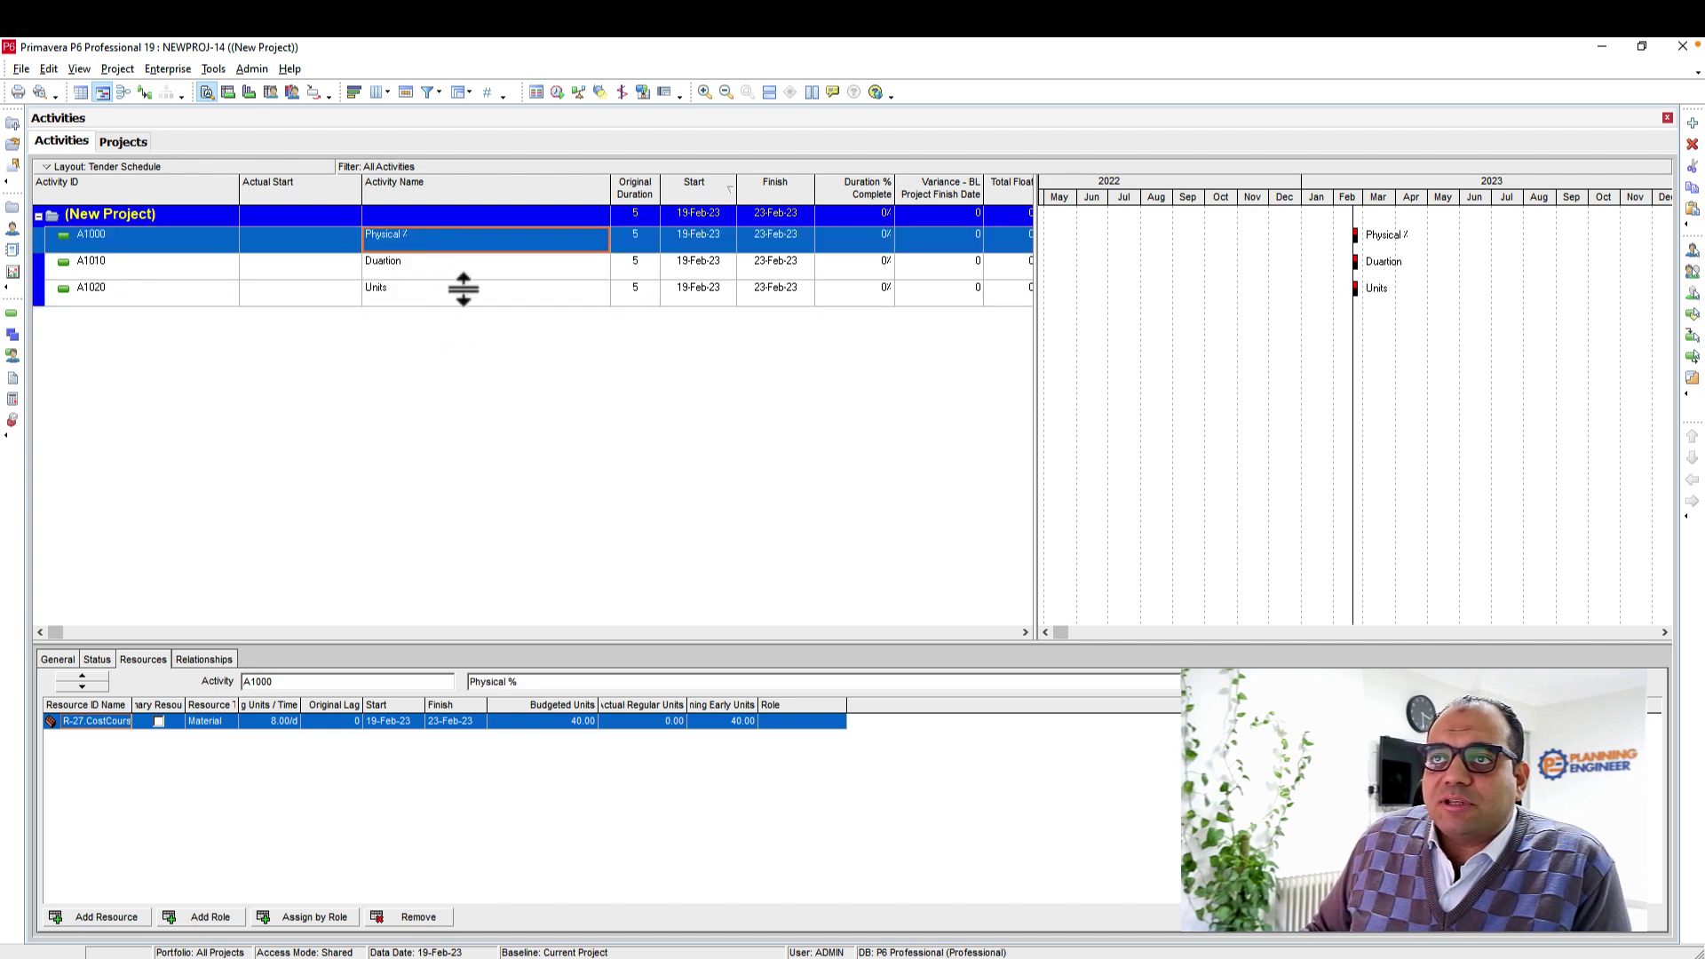
click(114, 71)
In Resource Assignments, delete the 'Resource ID Name equals' filter condition and apply it.
click(156, 91)
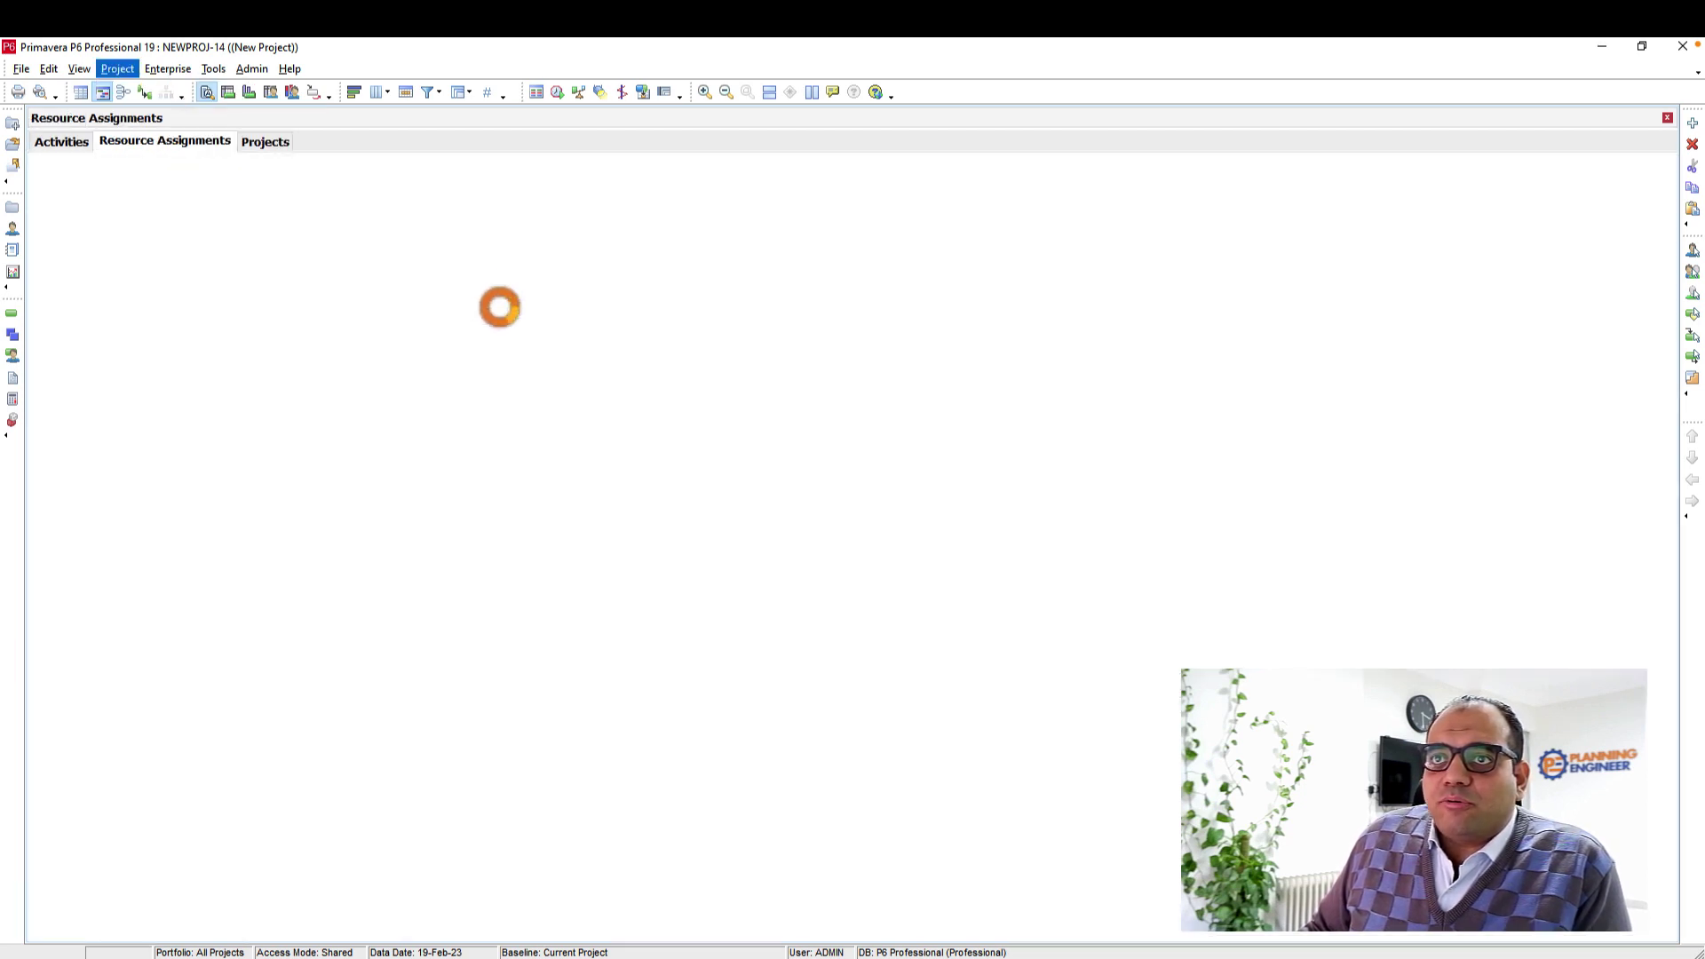
click(263, 174)
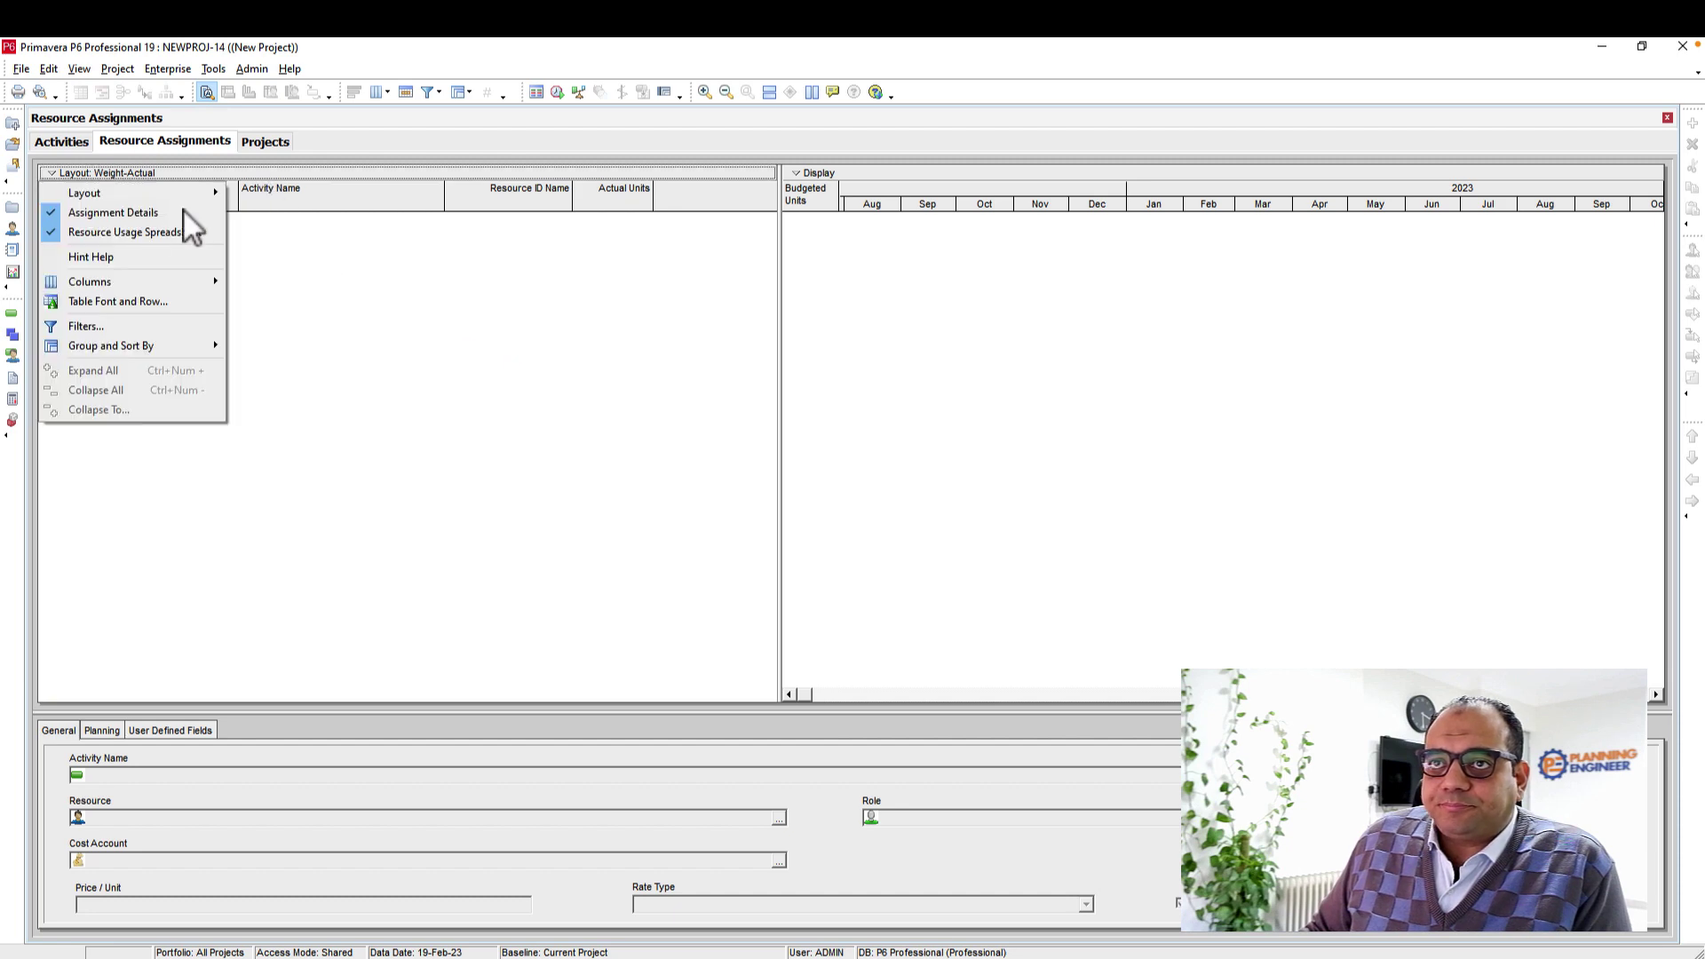
click(142, 328)
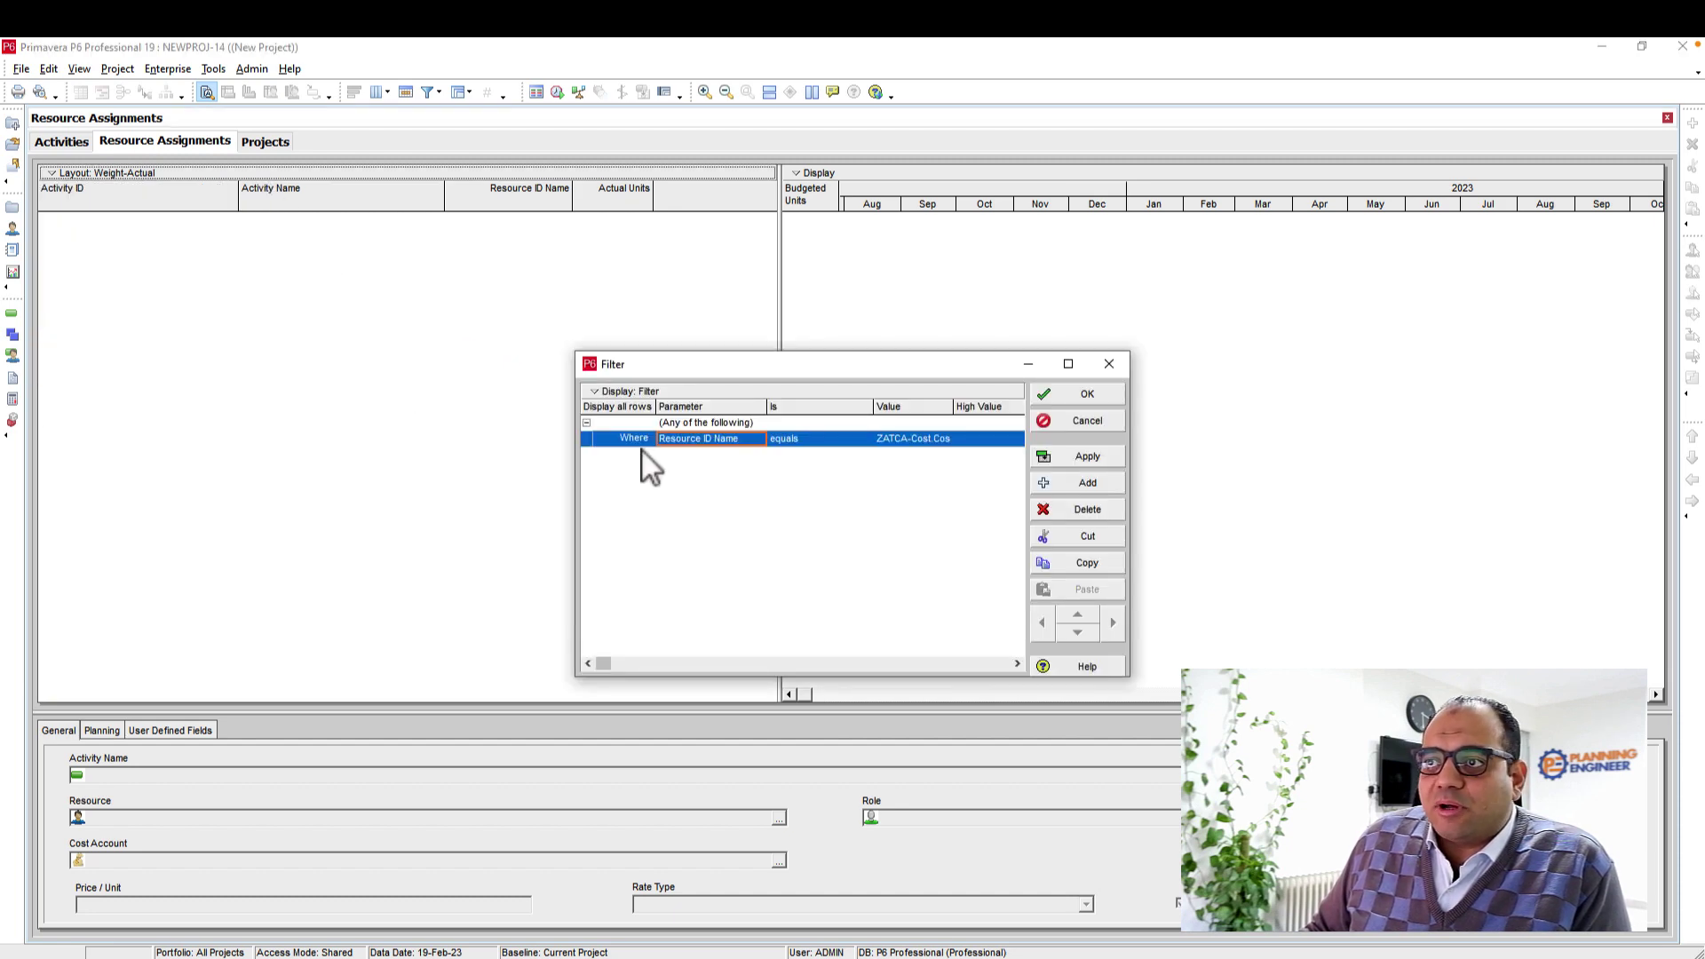
click(1081, 509)
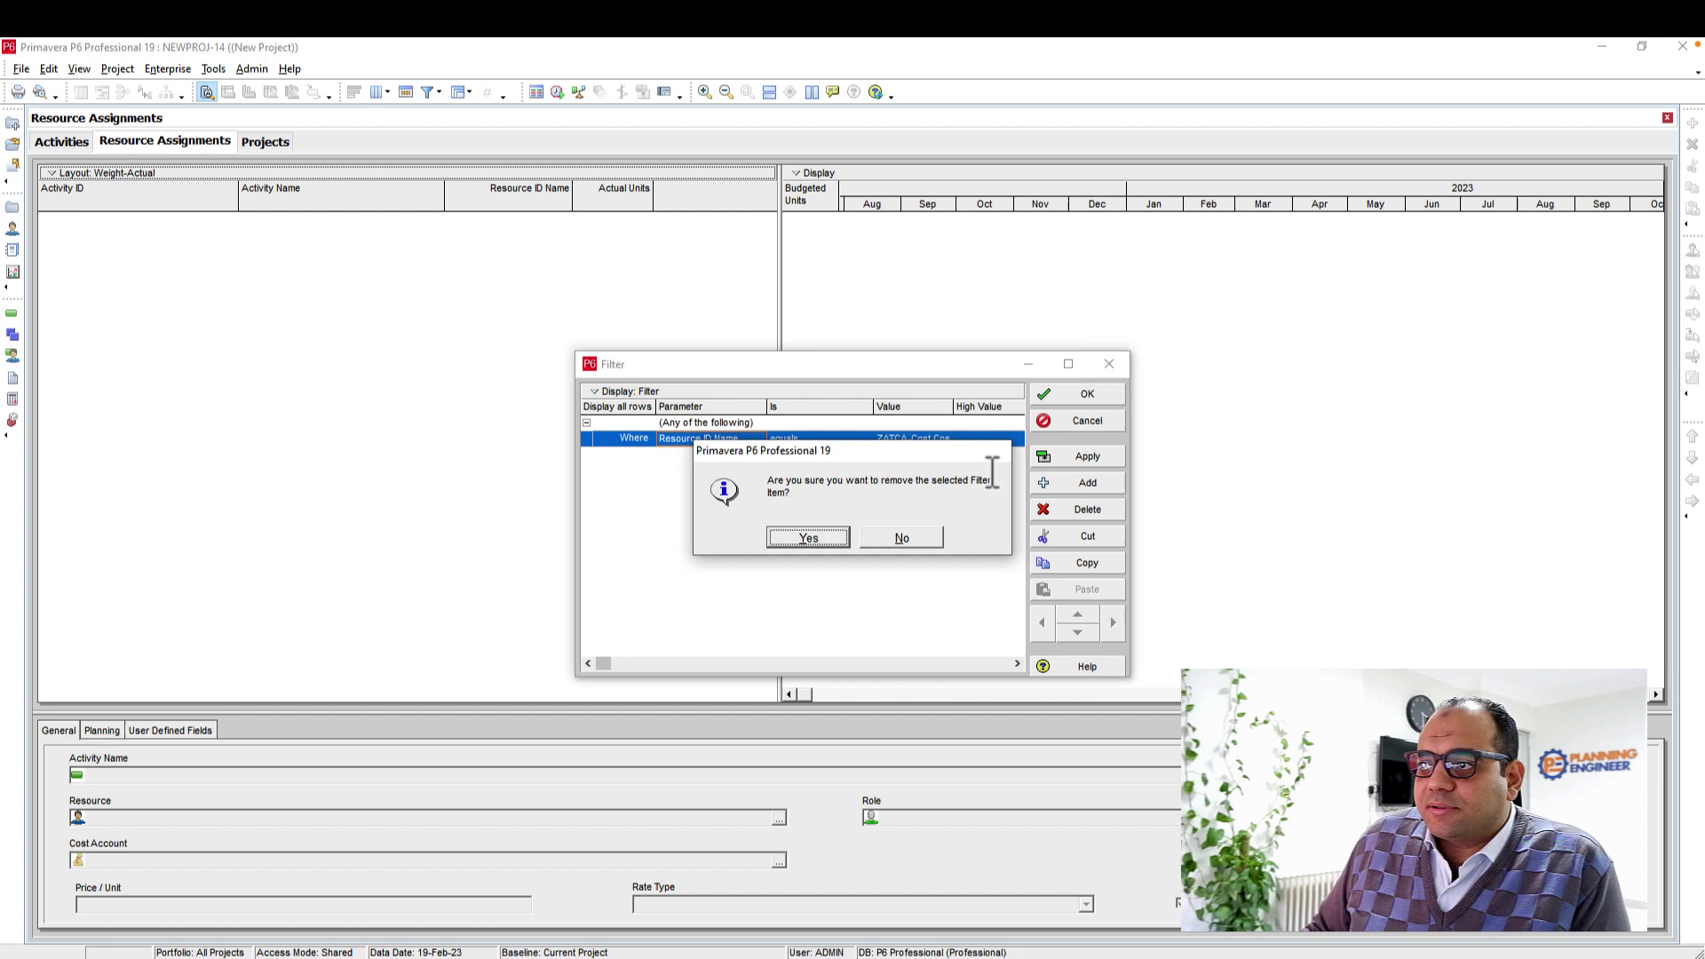
click(813, 536)
click(1084, 457)
click(1090, 395)
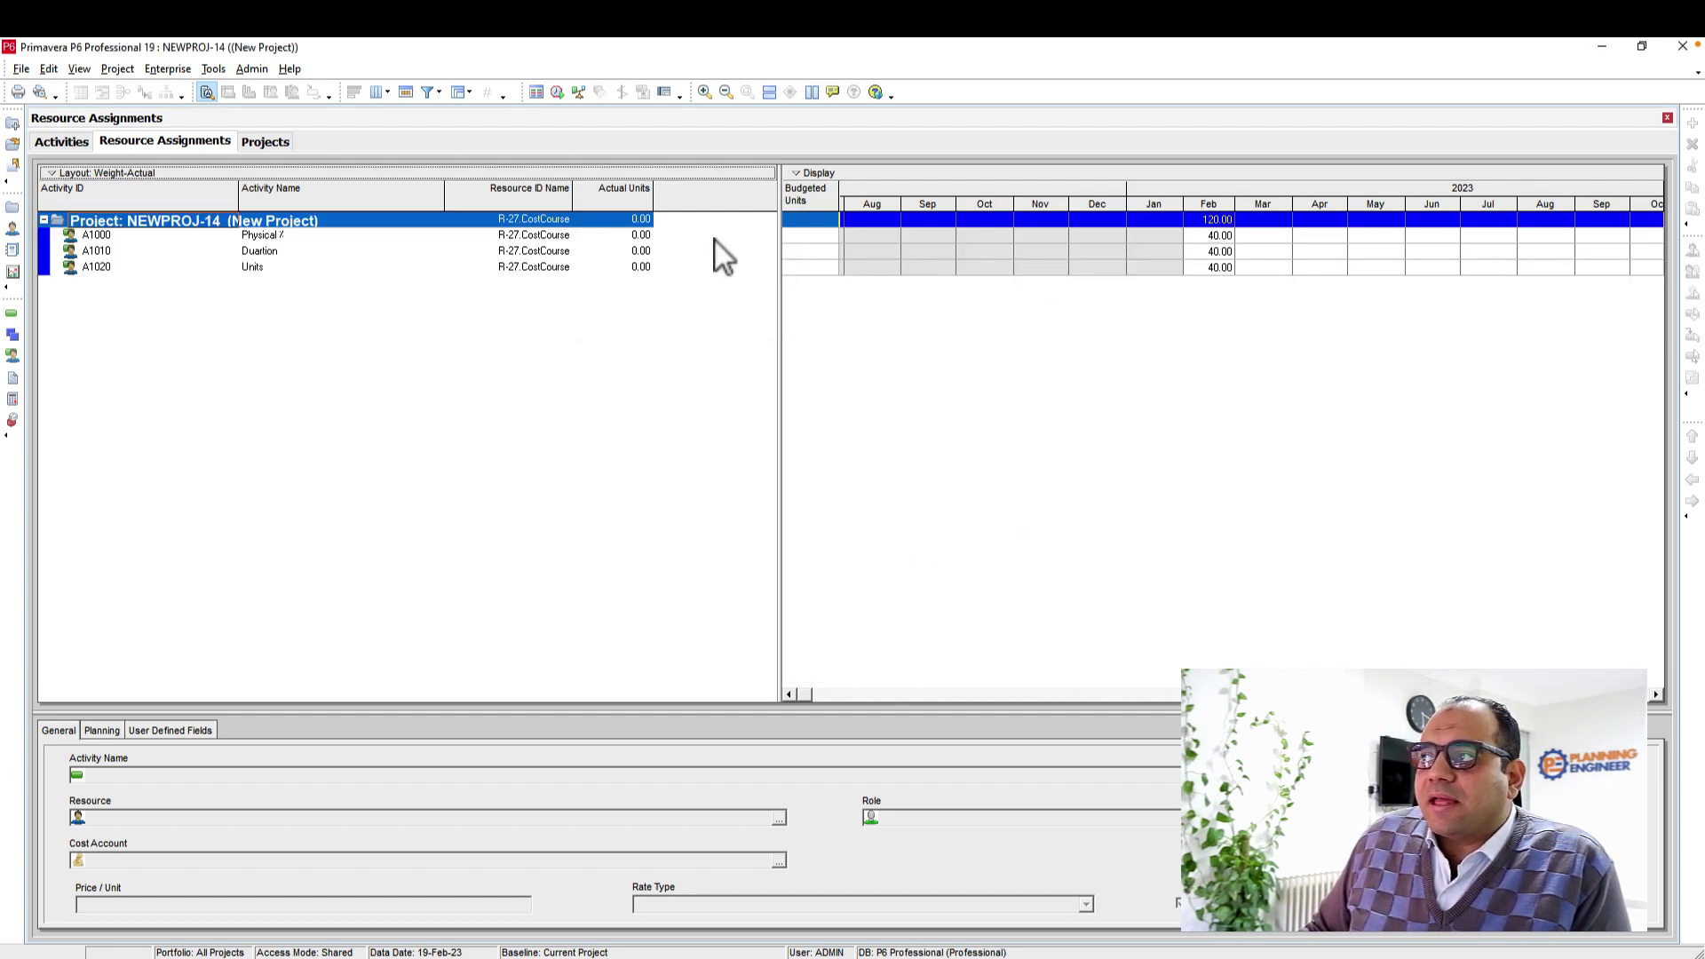
Add Budgeted Units to the timescale spreadsheet fields, showing 40 per assignment.
right_click(1223, 229)
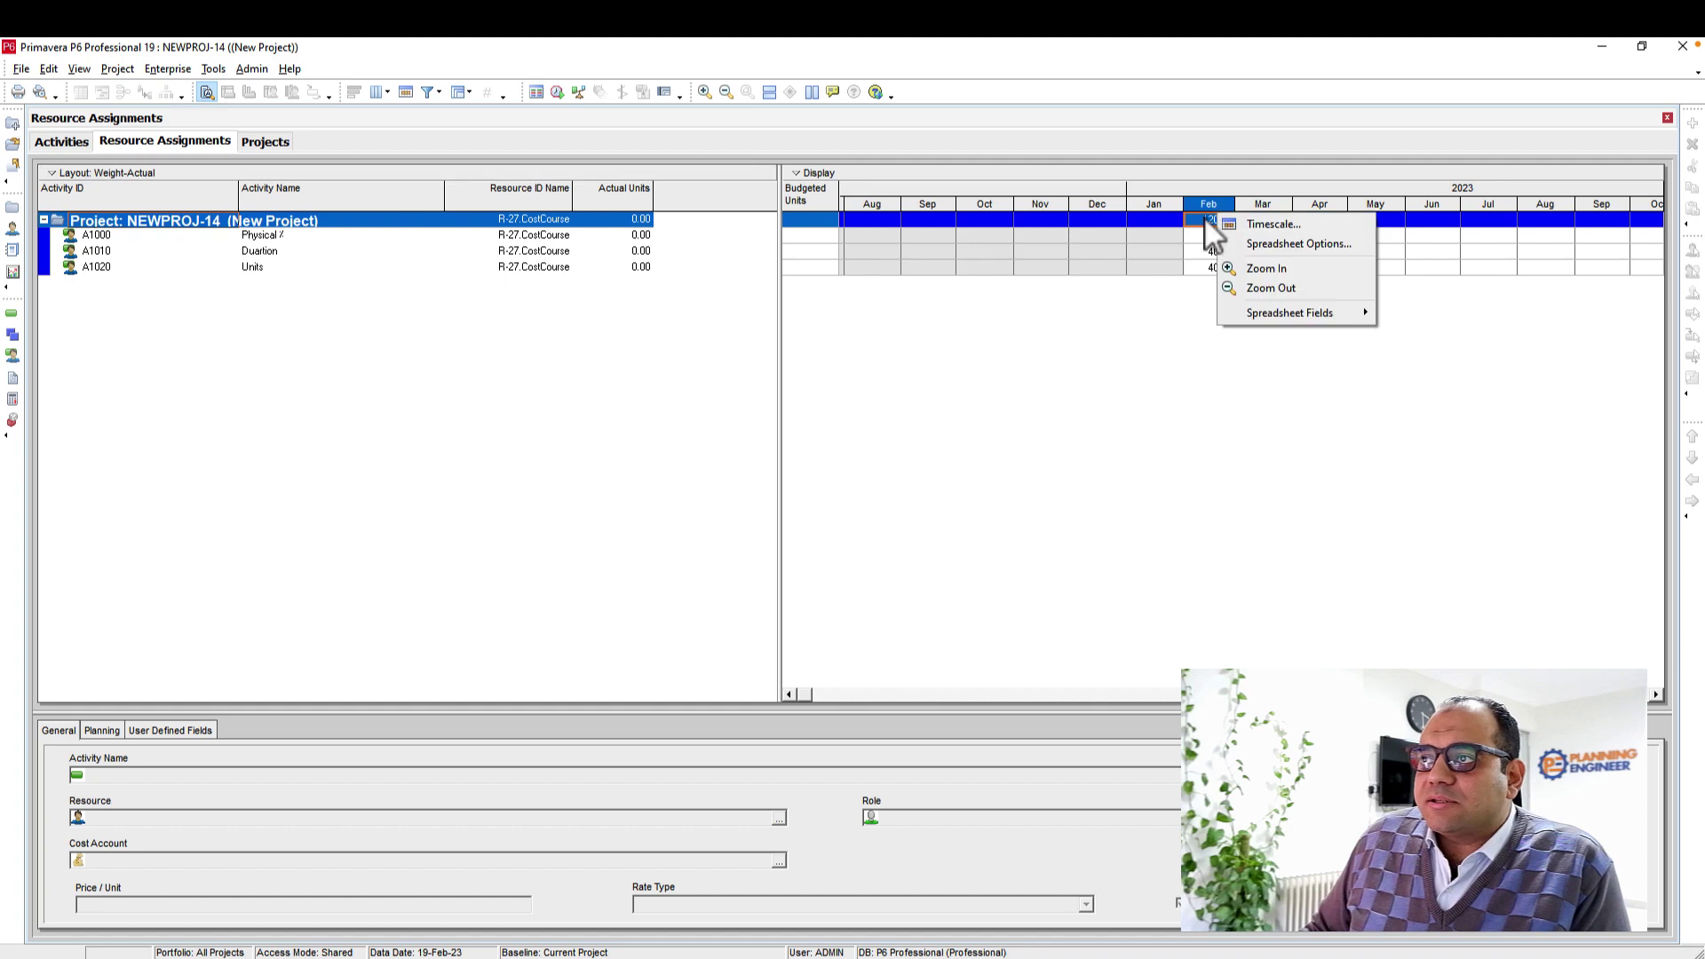
click(808, 219)
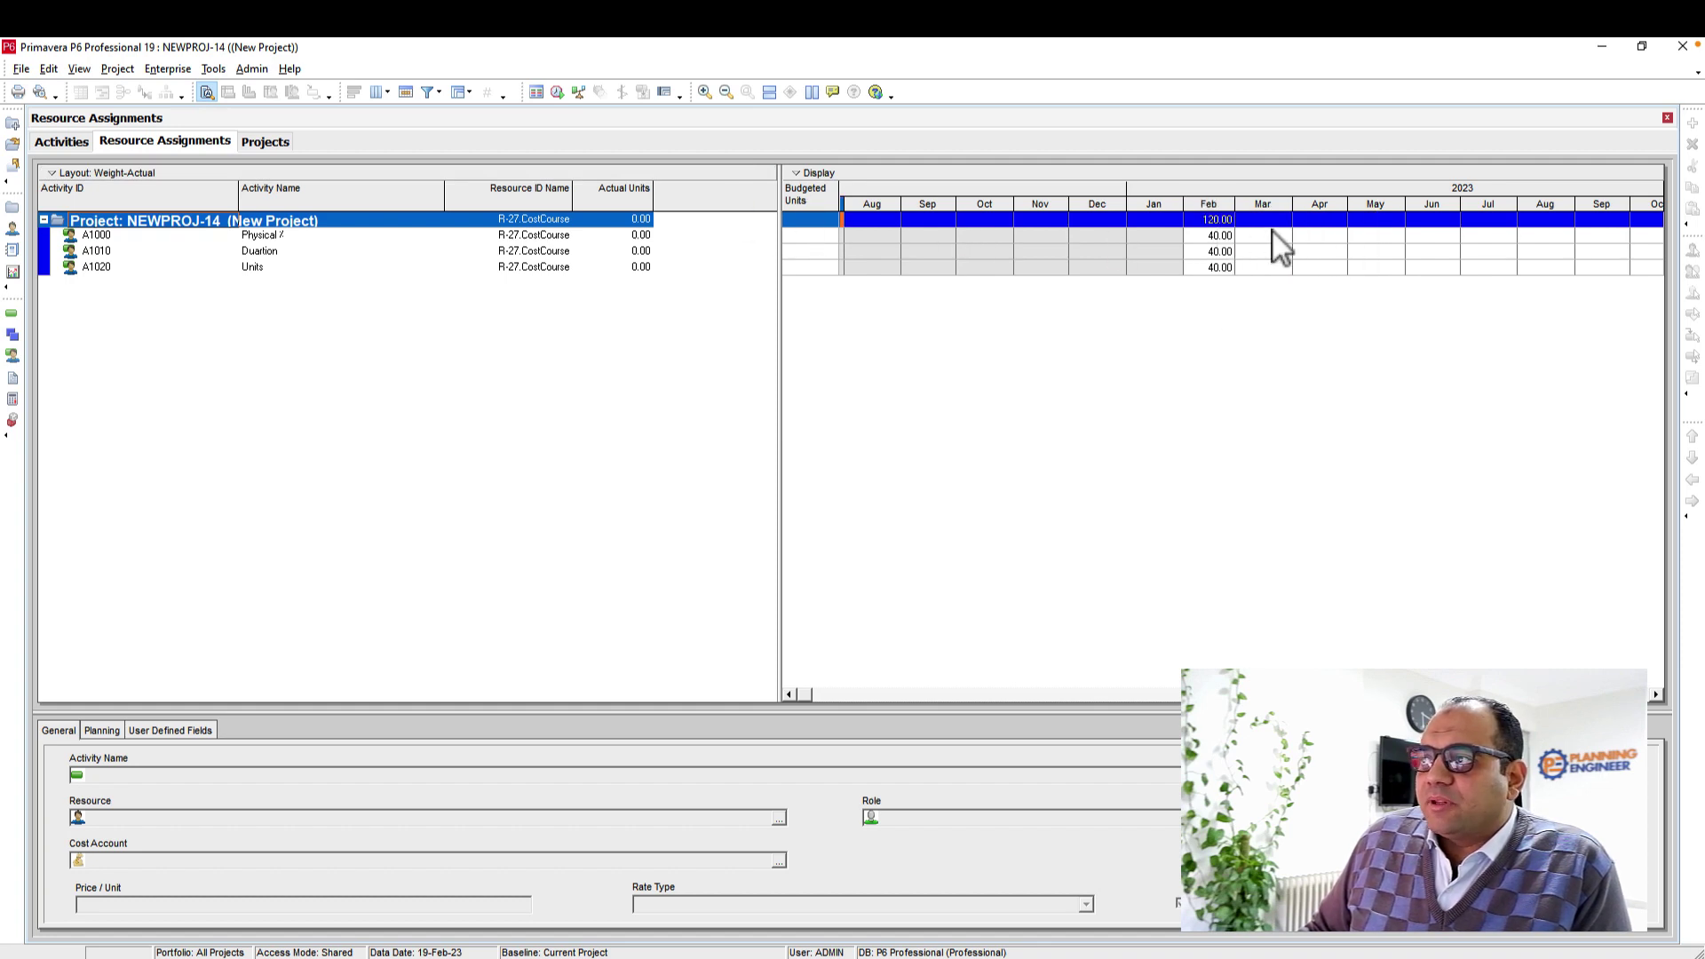
right_click(1211, 219)
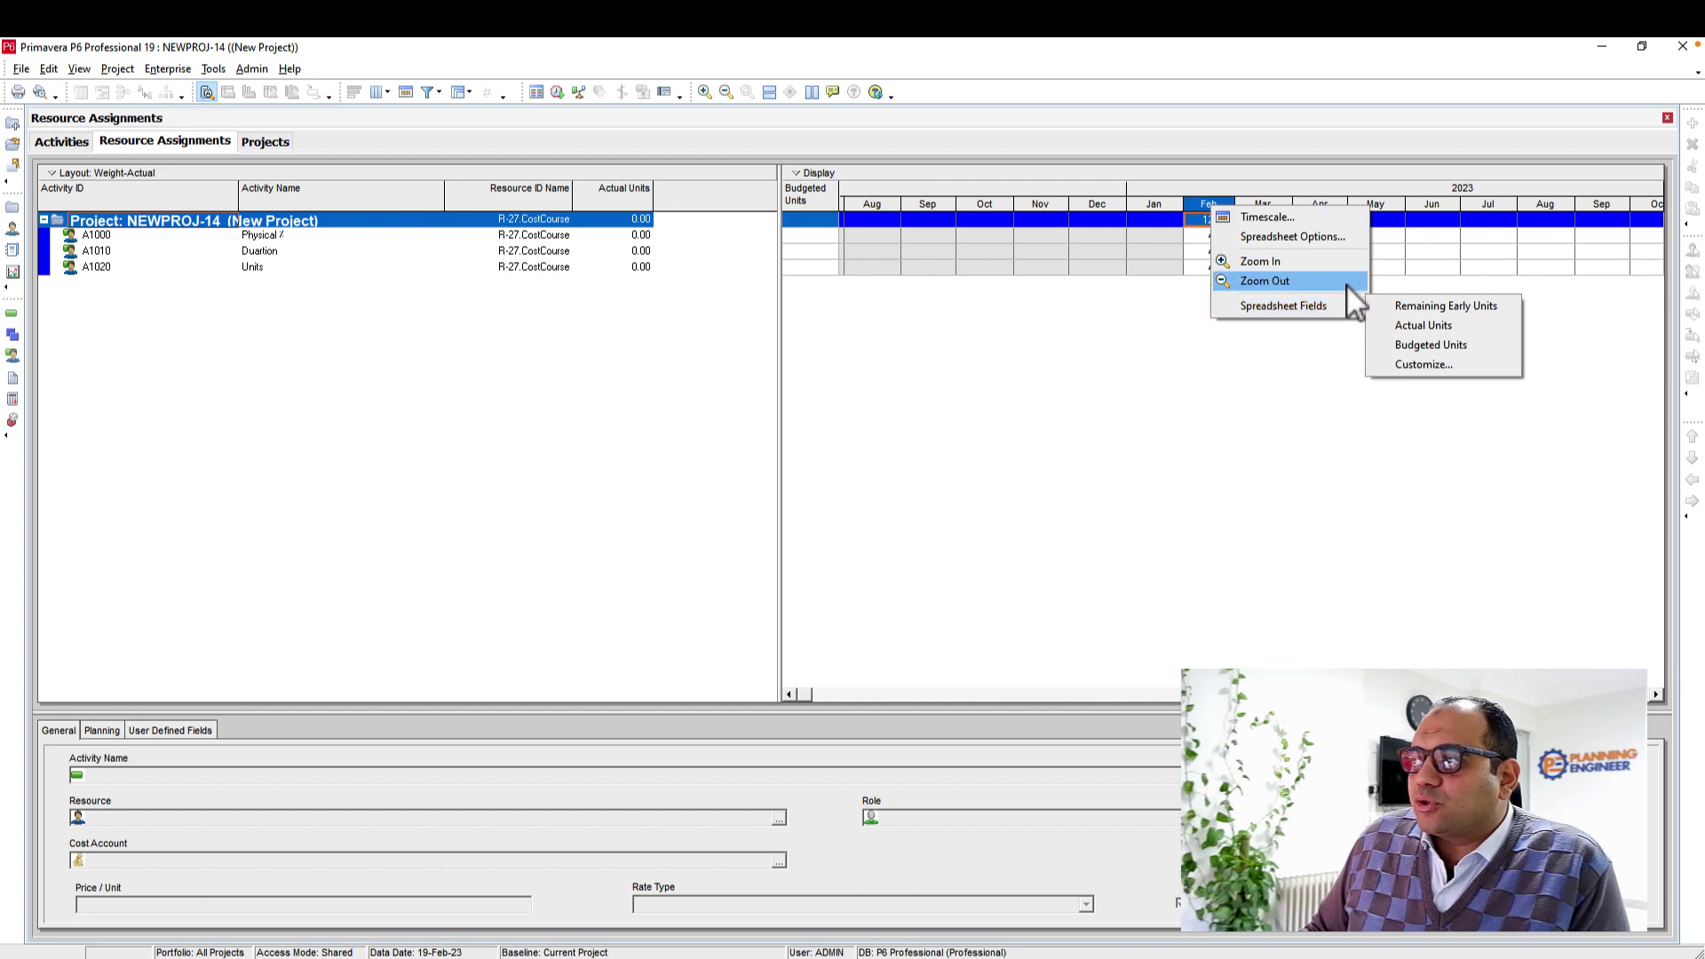
click(1456, 348)
right_click(1115, 238)
mouse_move(1184, 334)
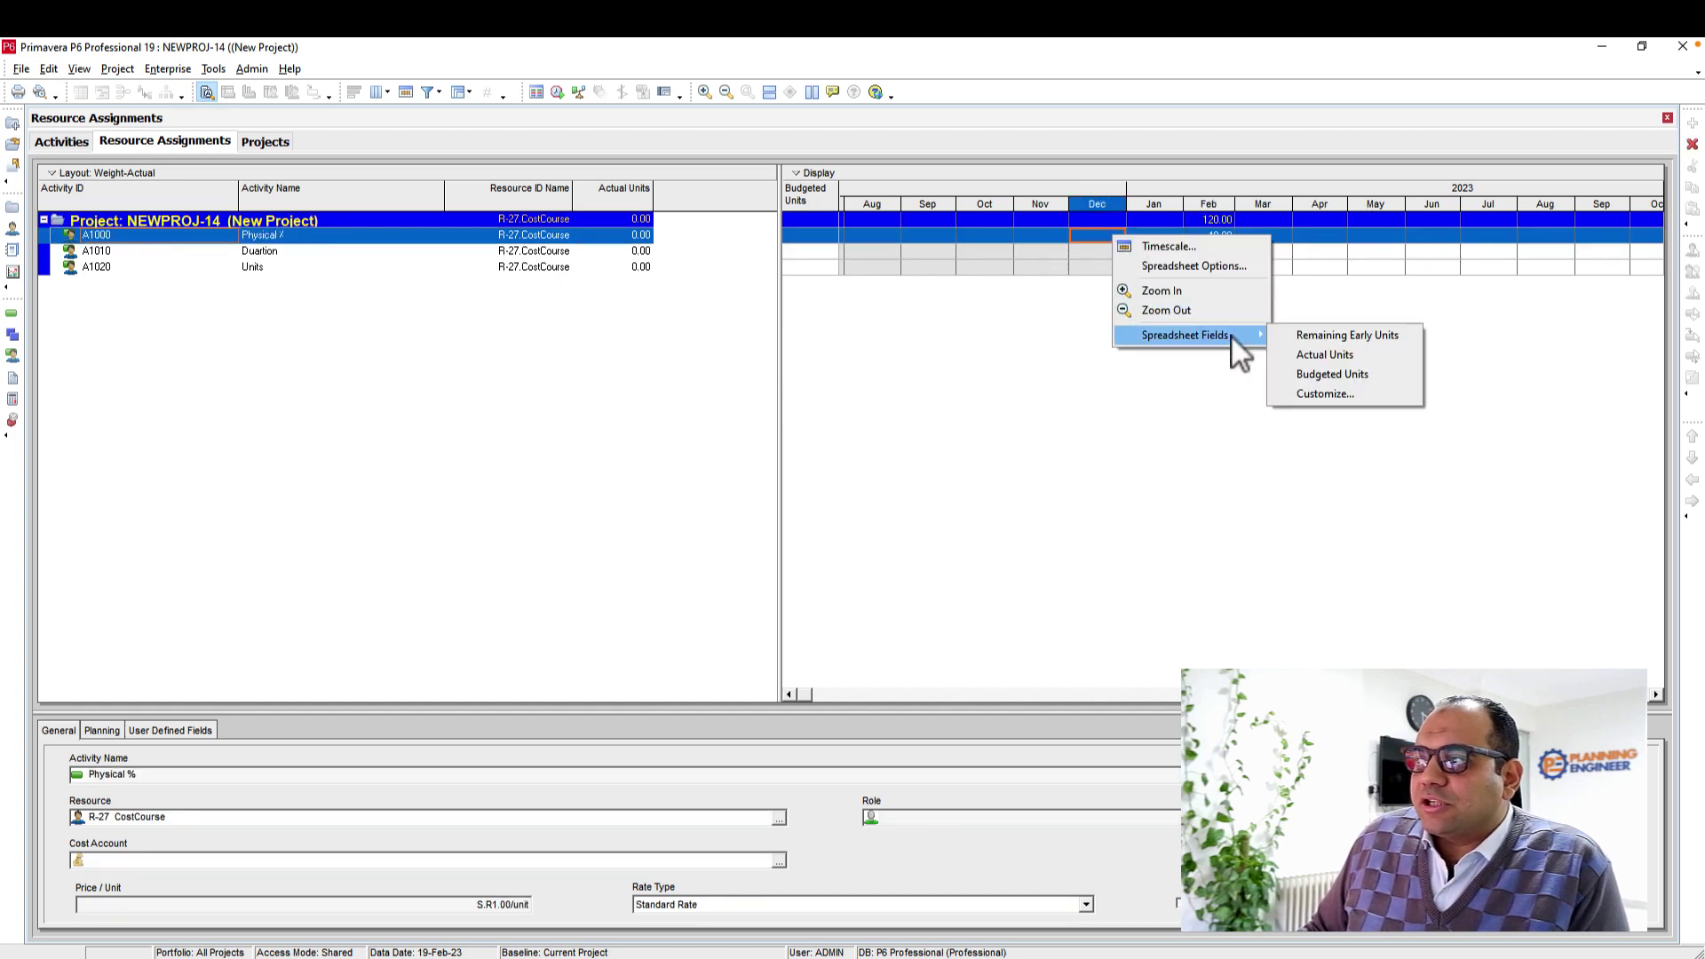
click(1215, 268)
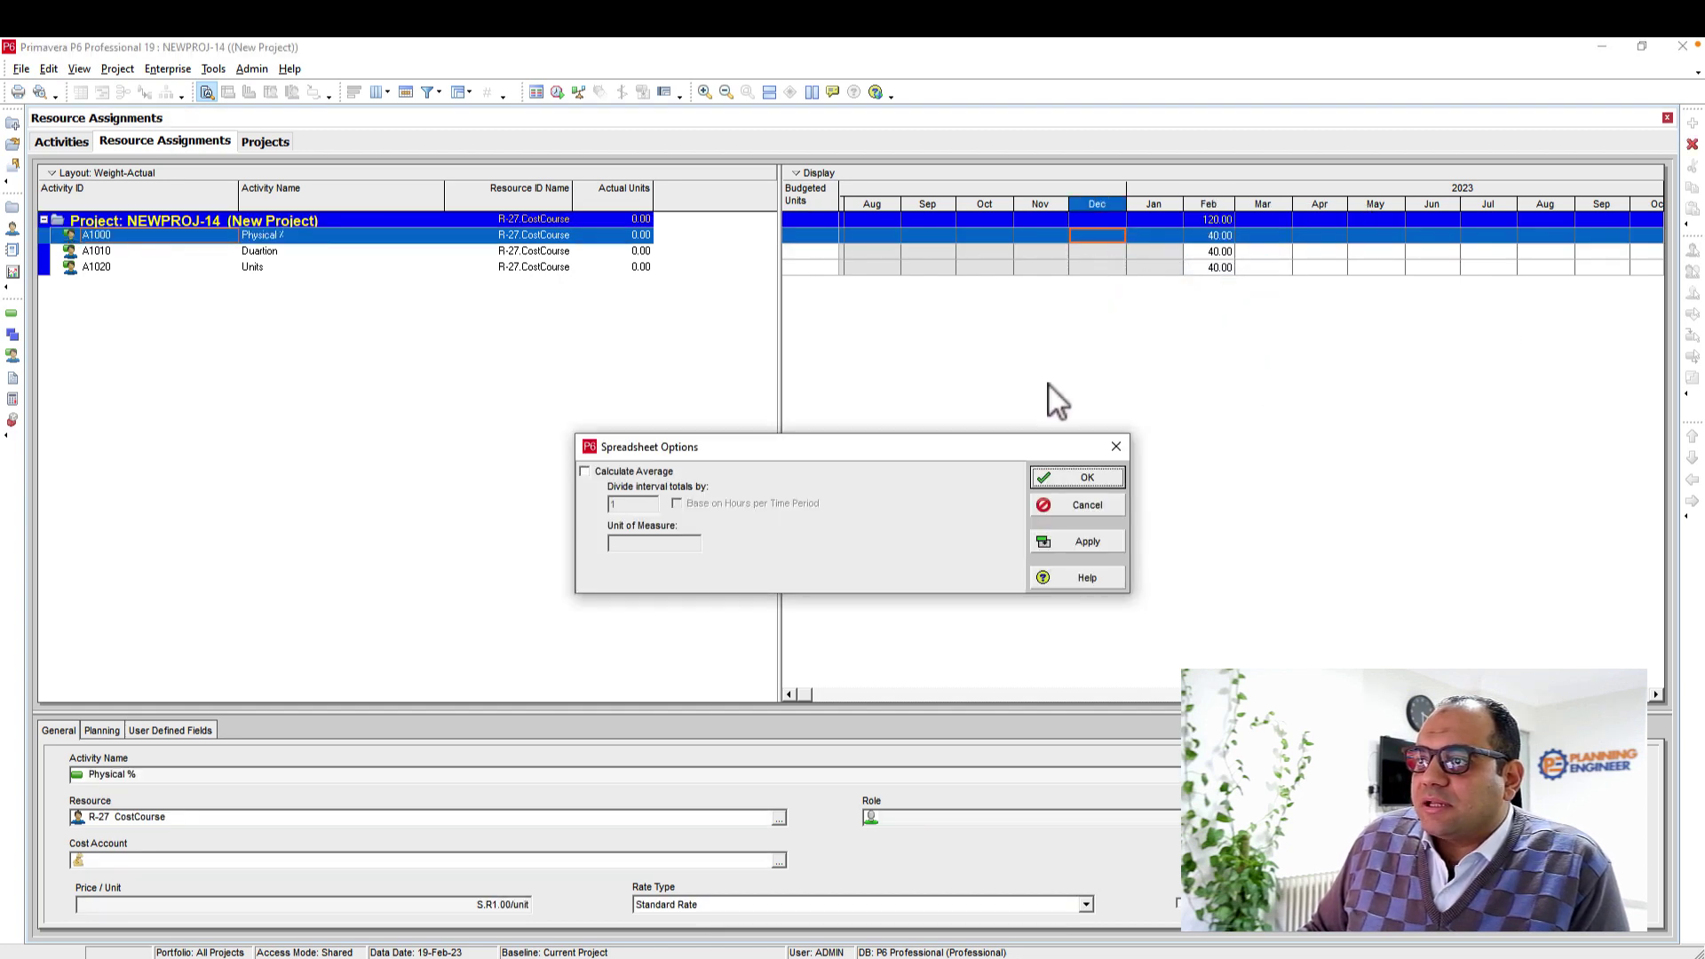
Set the spreadsheet timescale date interval to Month/Week.
click(1111, 505)
right_click(1126, 250)
click(1171, 297)
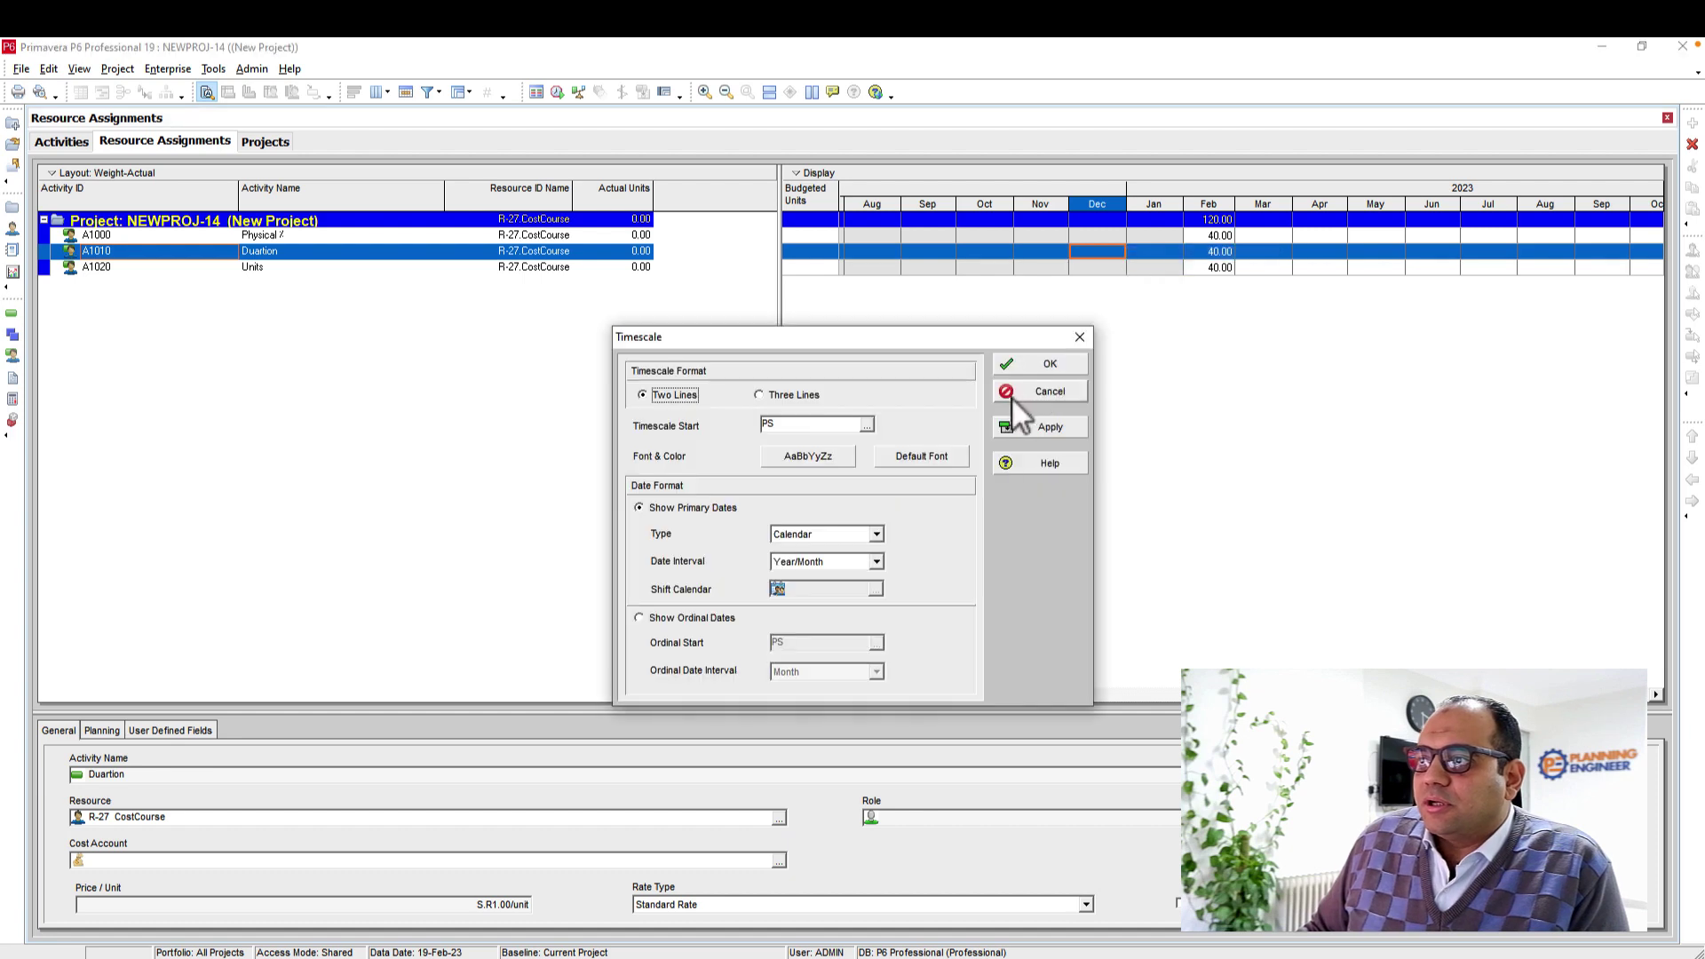
click(874, 562)
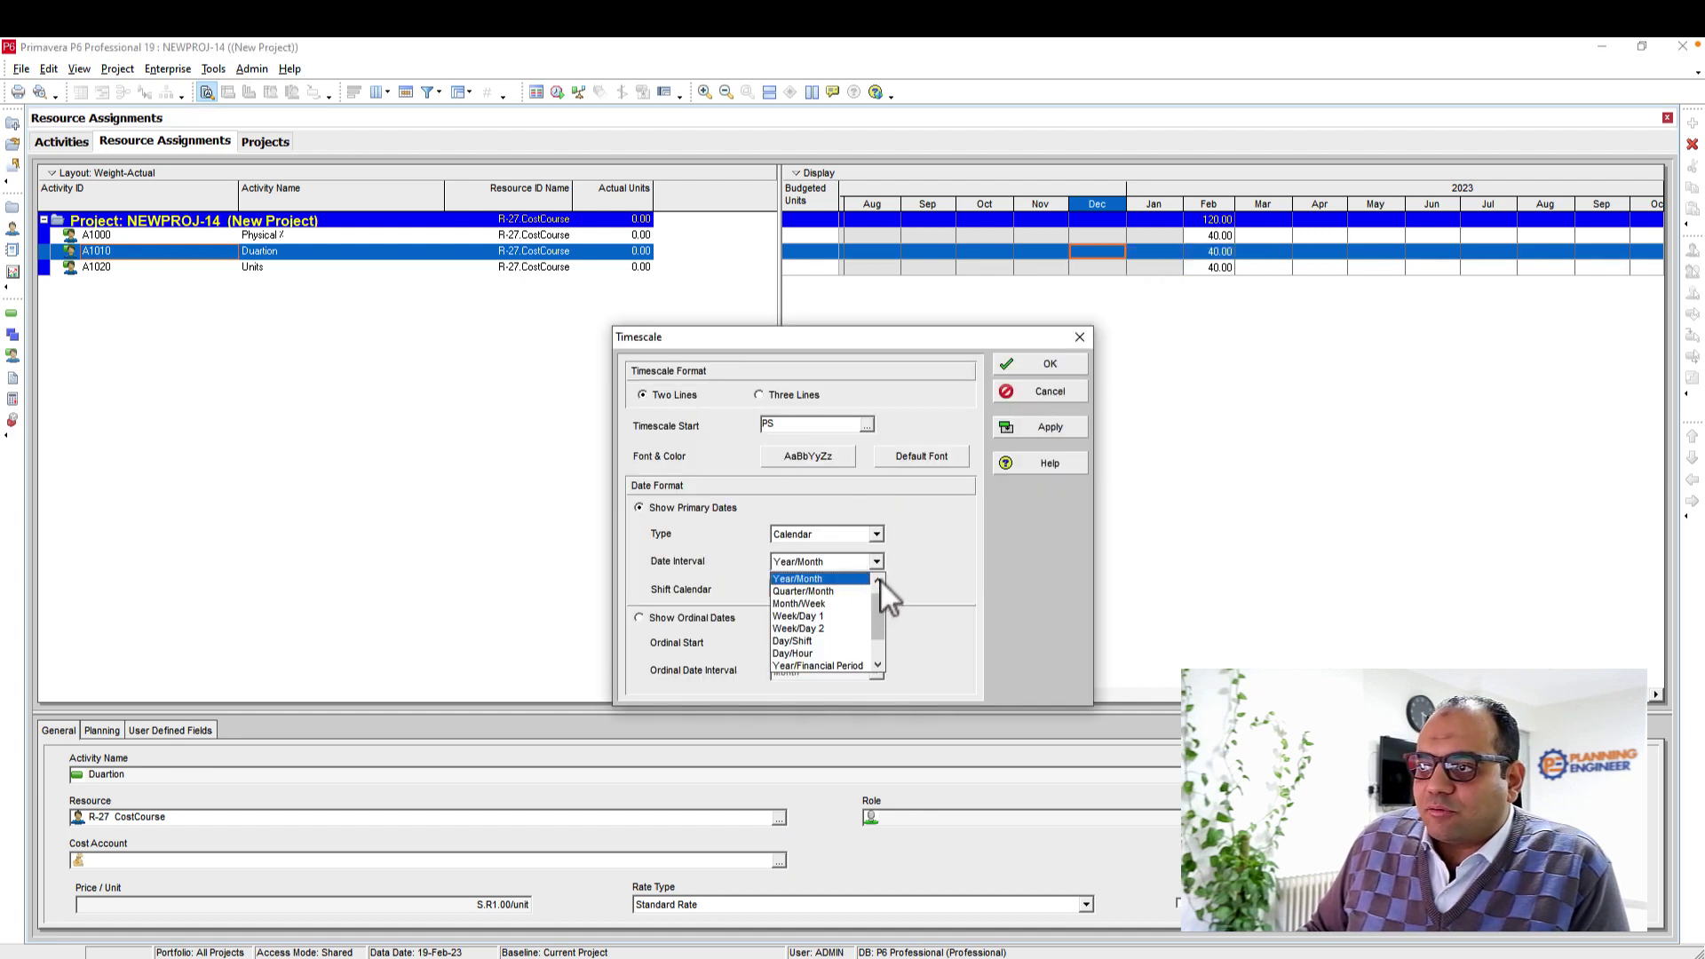
click(880, 582)
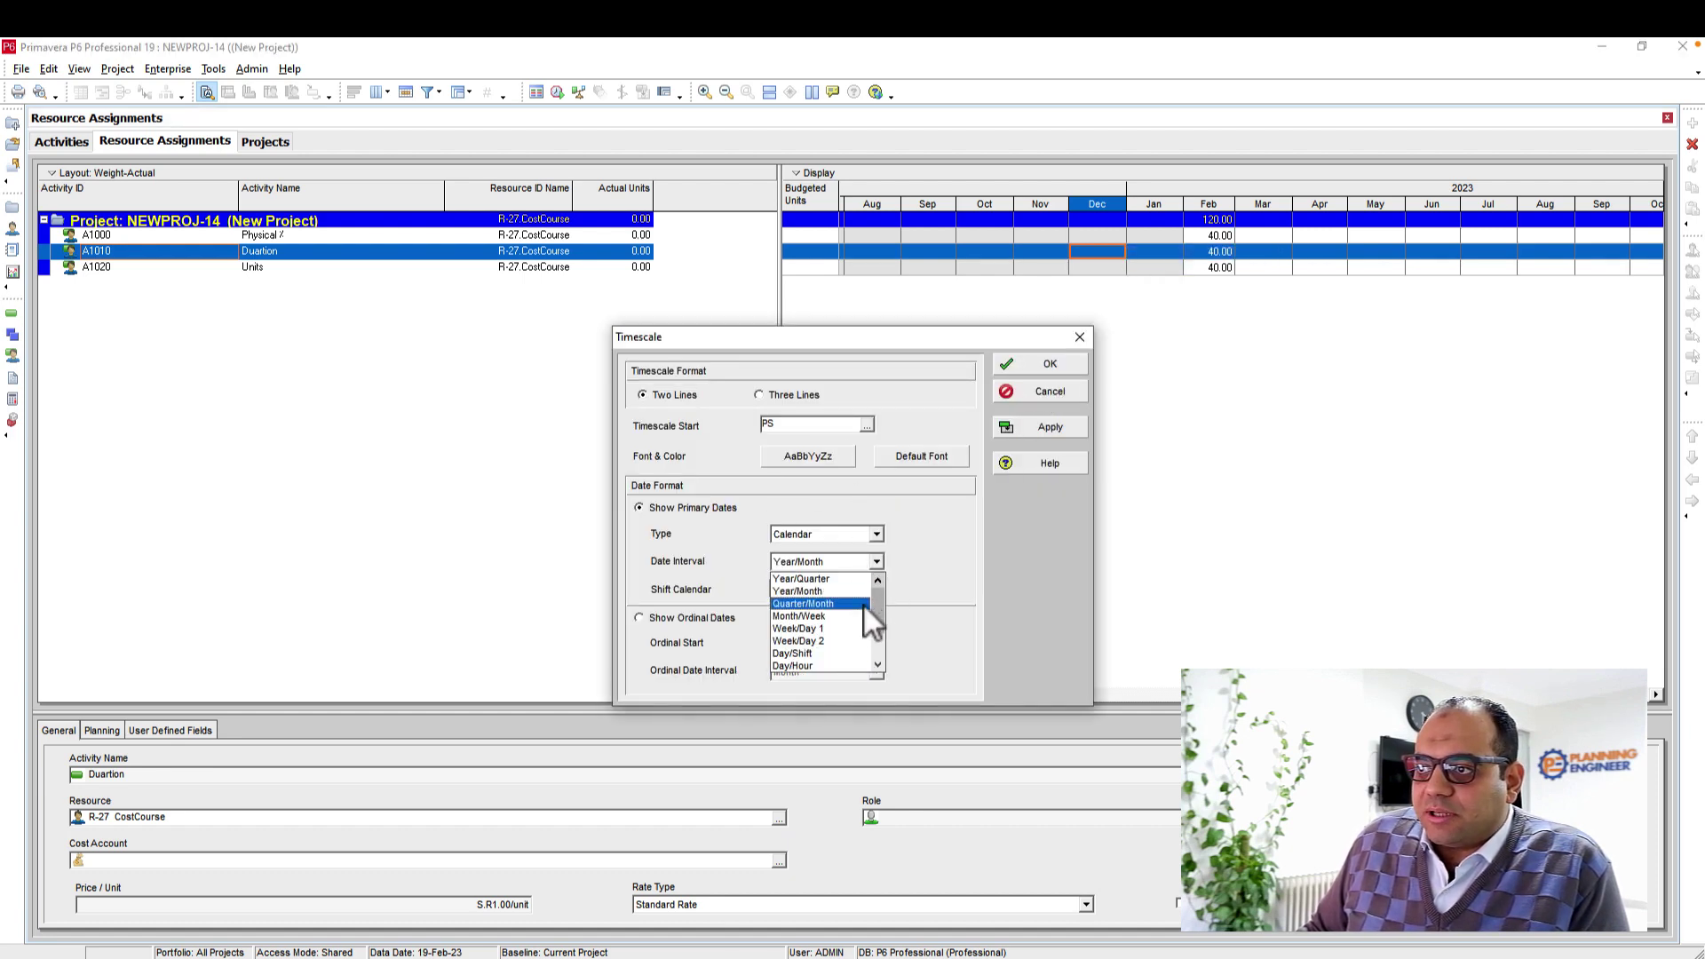
click(856, 616)
click(1059, 426)
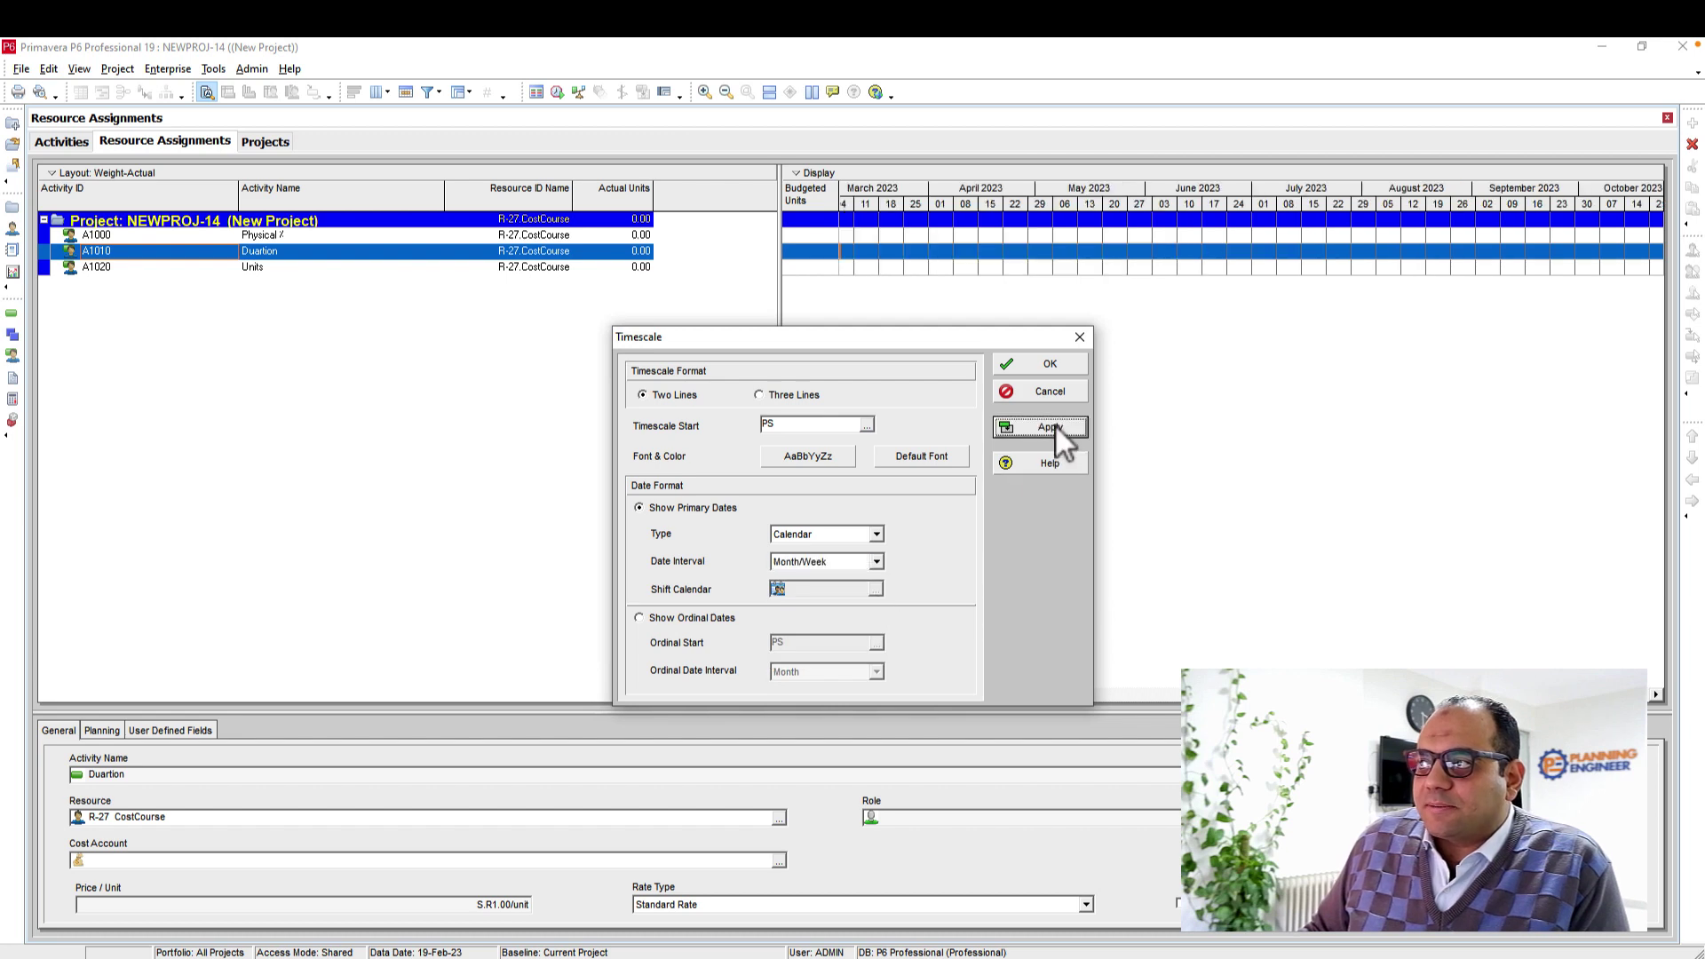
click(1049, 364)
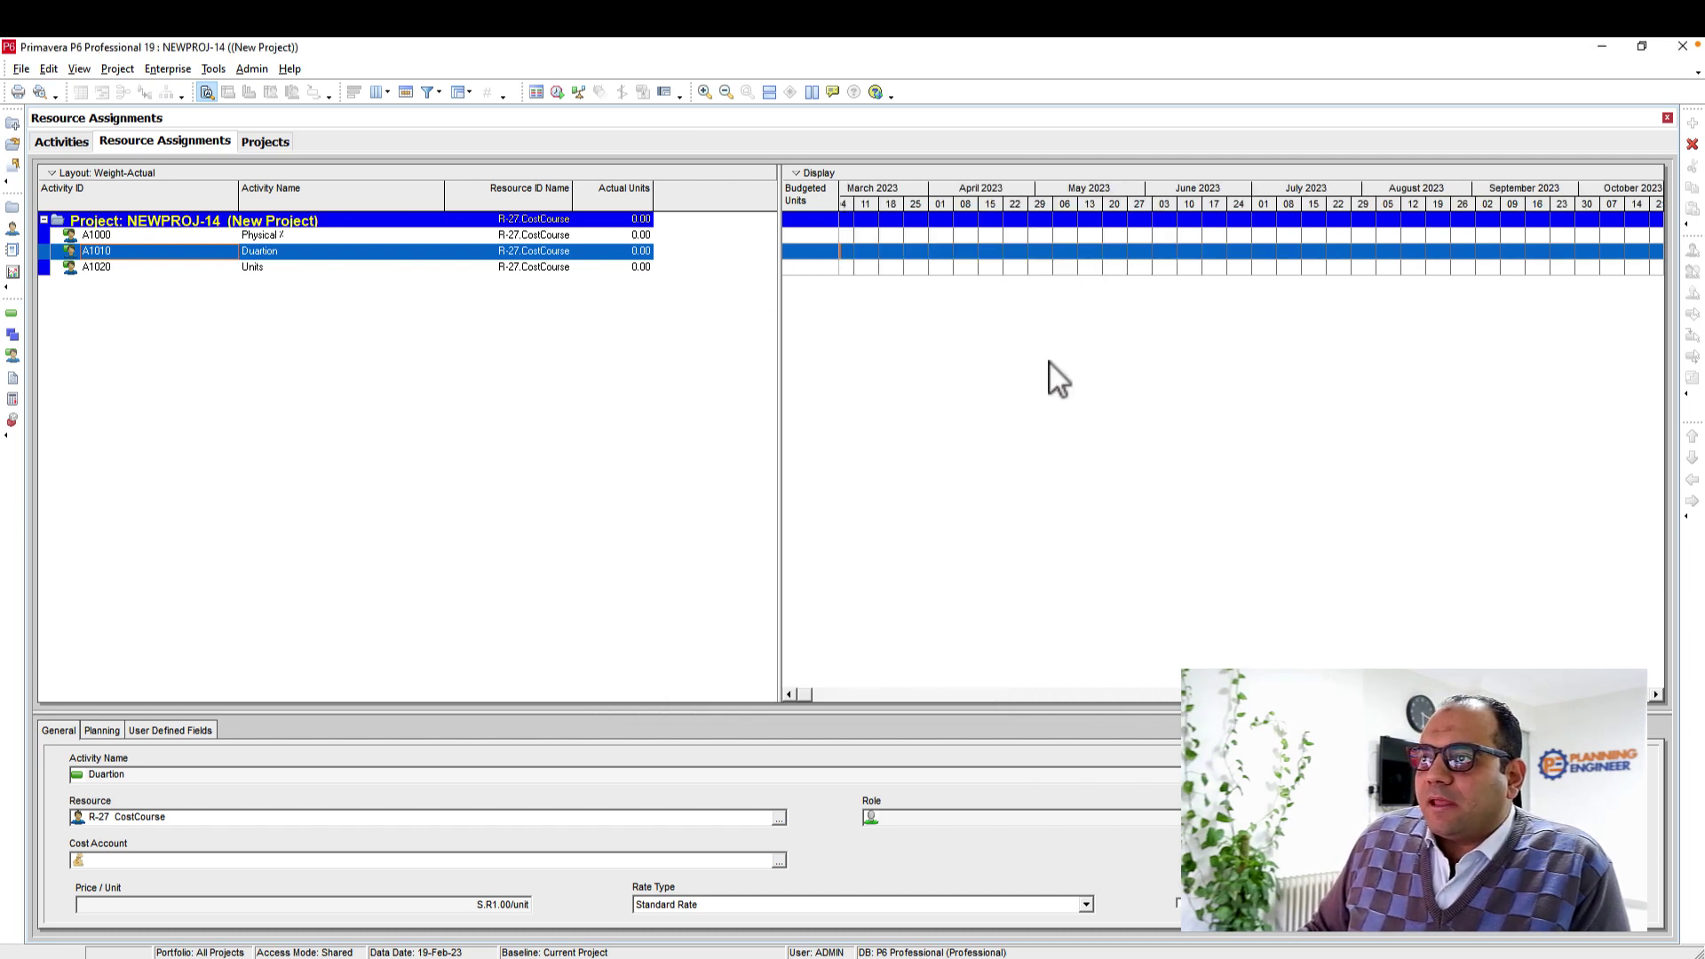
Copy the project summary row's budgeted units.
click(166, 220)
right_click(167, 221)
click(188, 232)
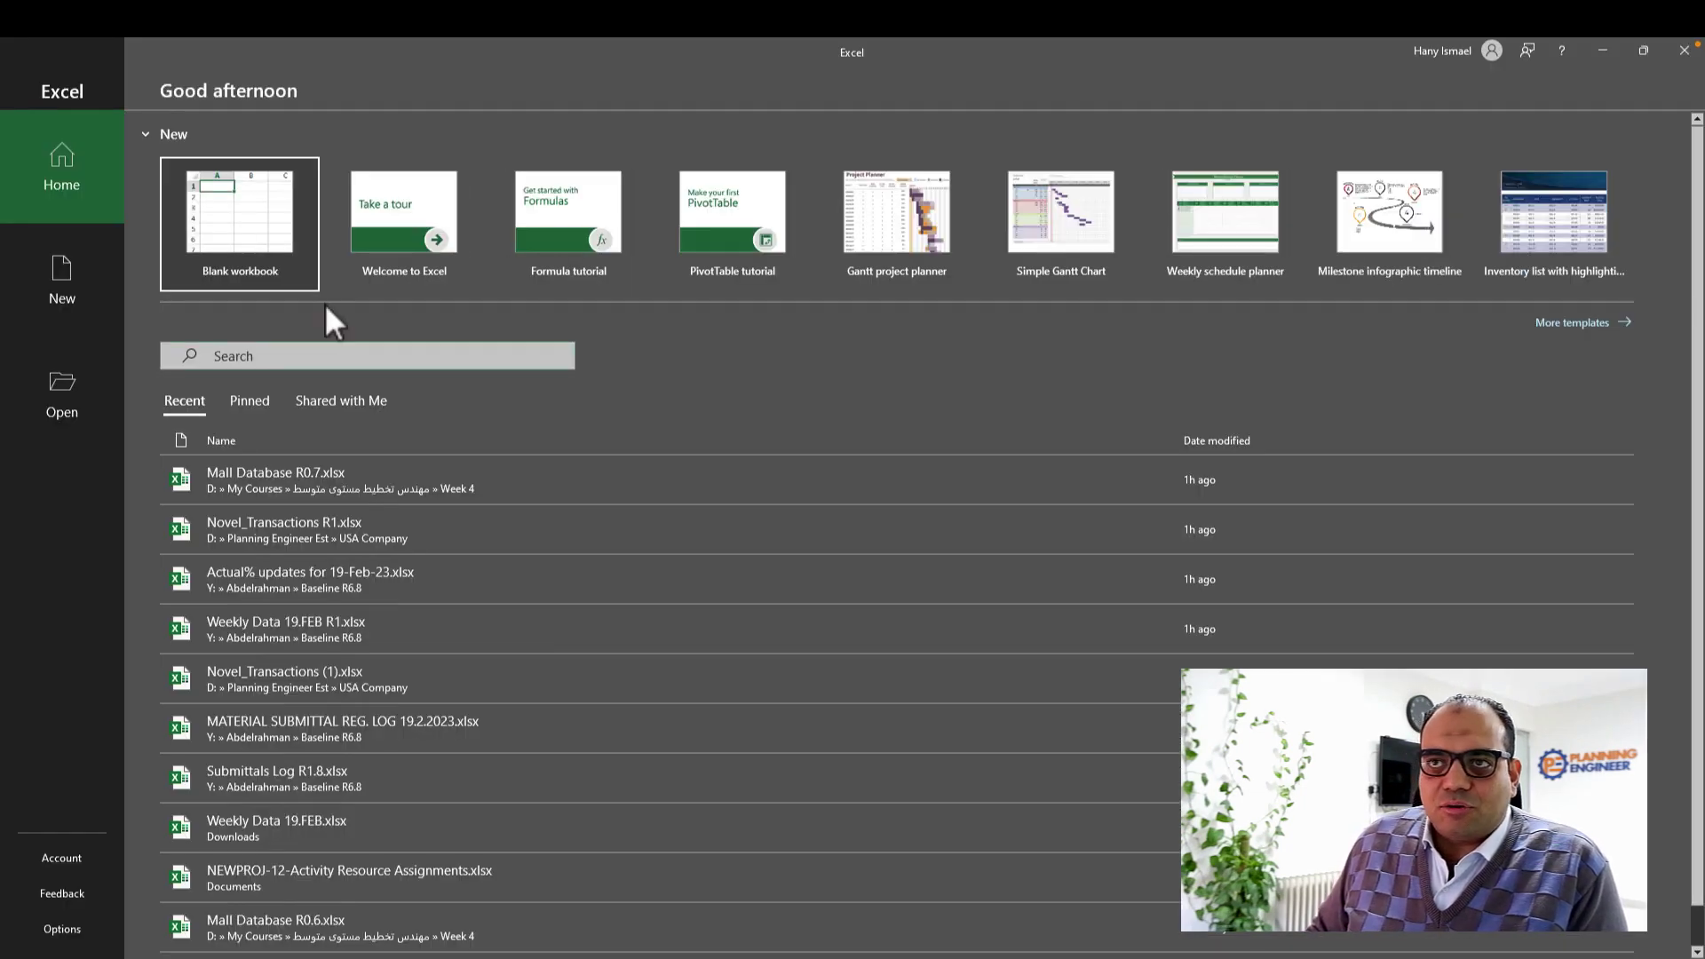
Paste the P6 row into A1 of a blank workbook and autofit columns A–F.
click(309, 282)
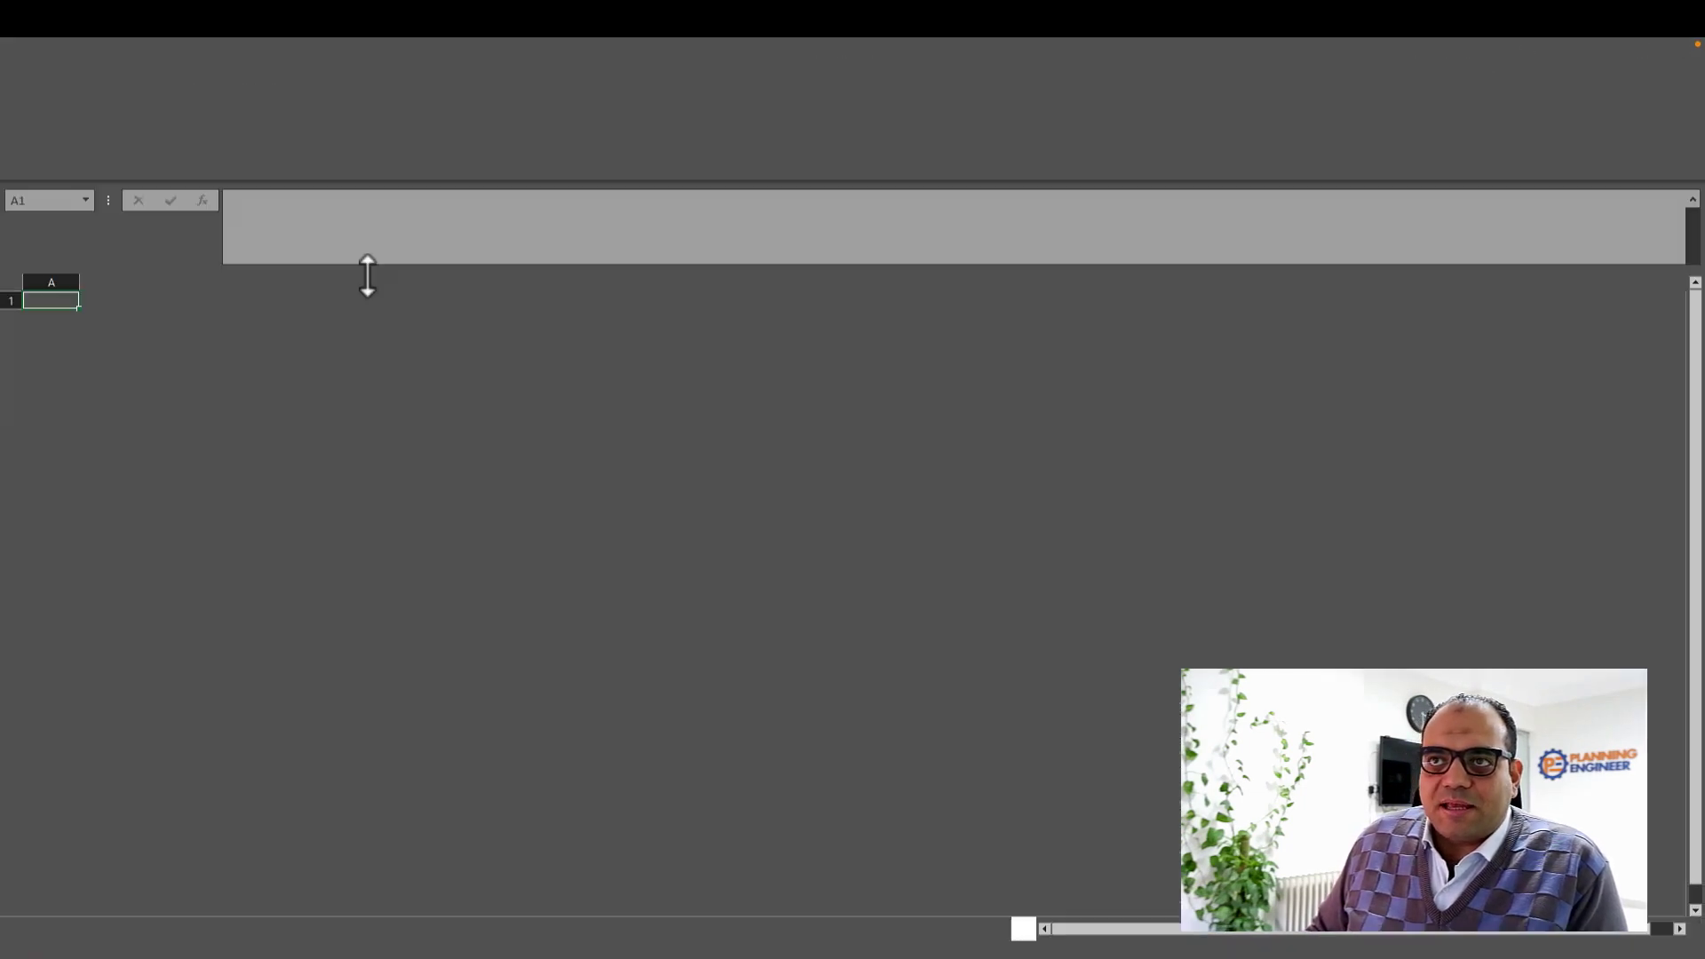
right_click(48, 302)
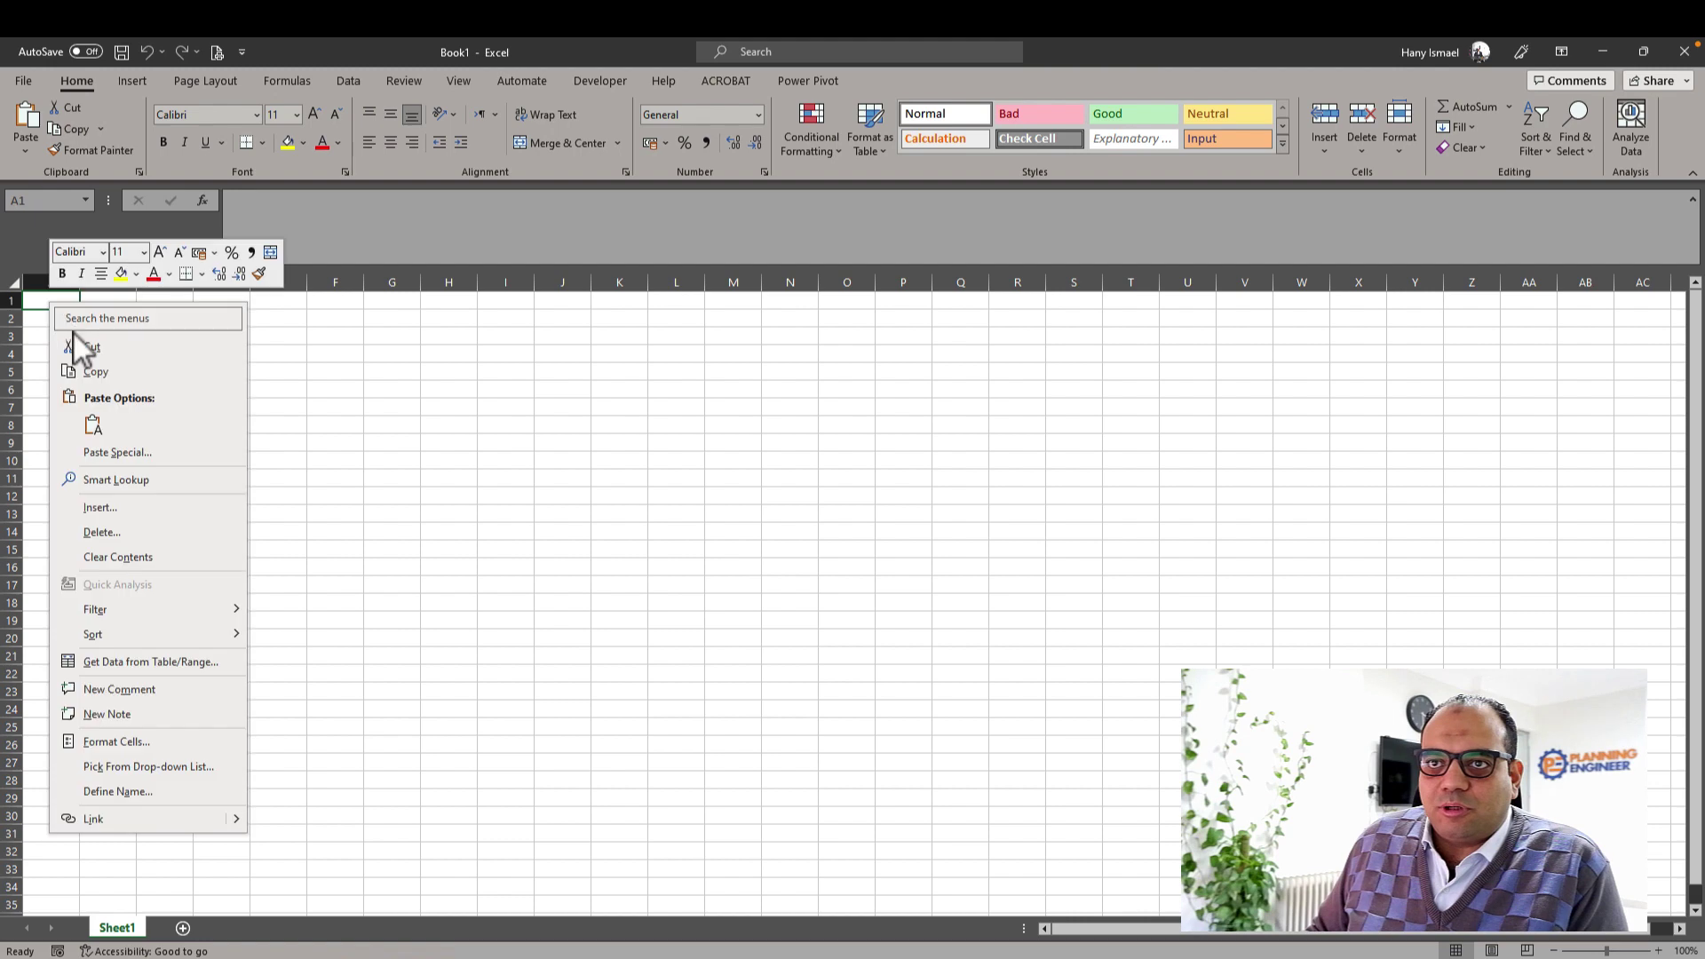
click(93, 425)
drag(55, 288, 342, 284)
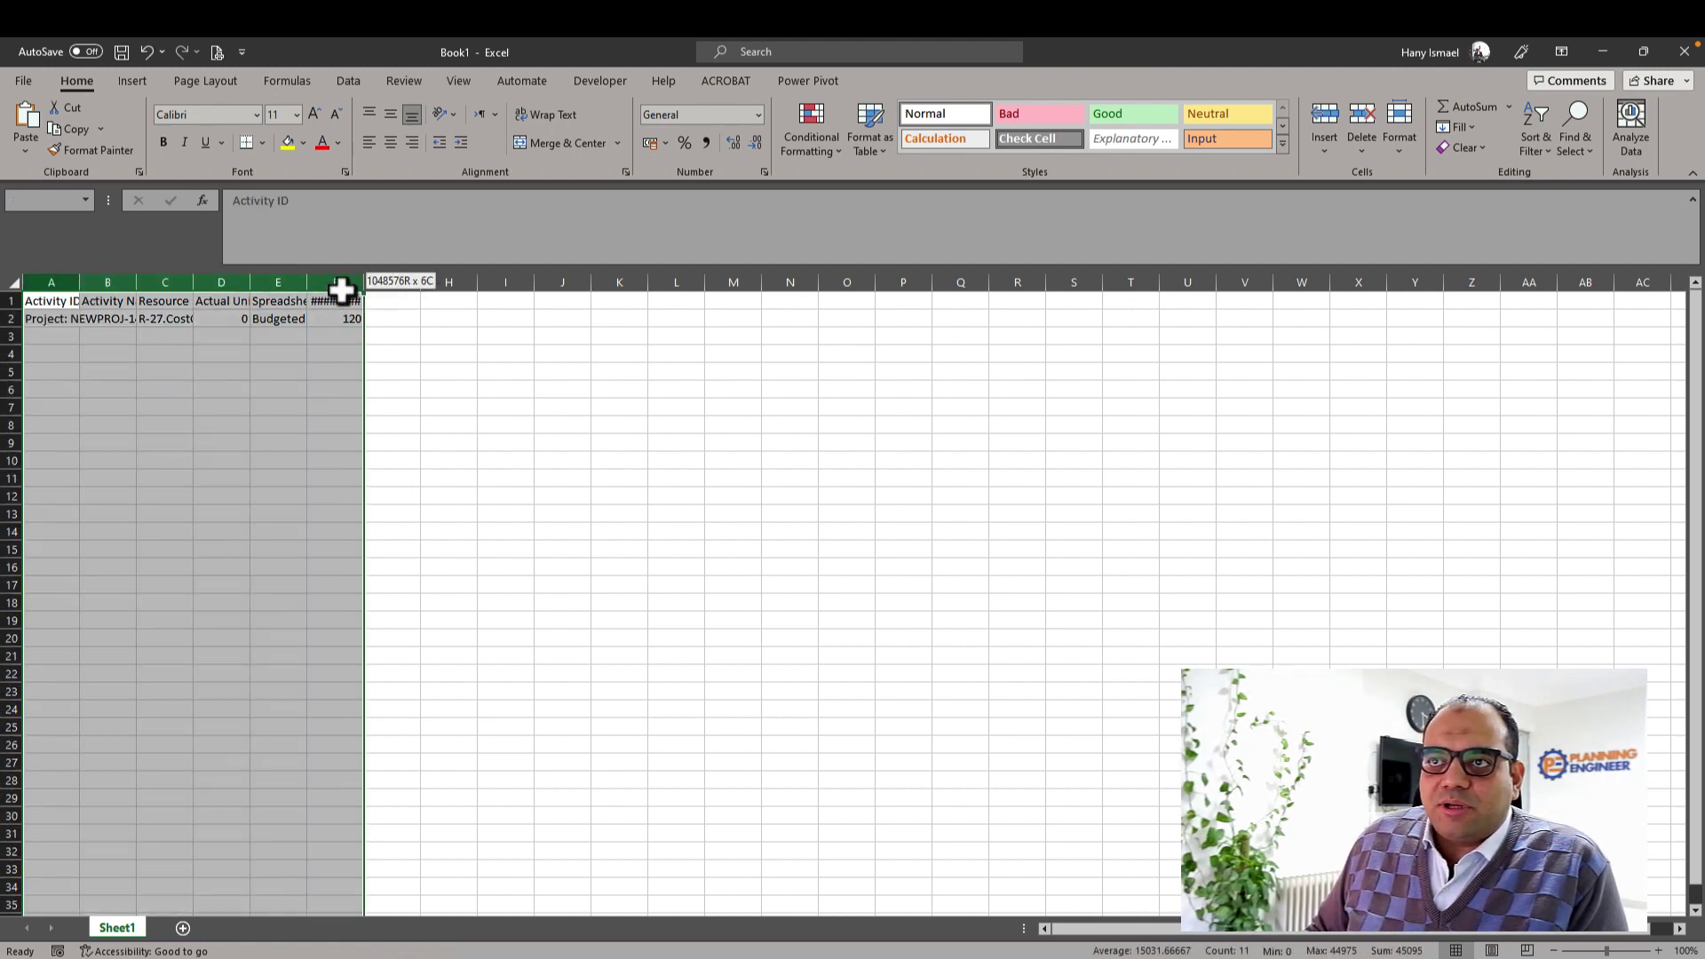
double_click(363, 282)
click(799, 391)
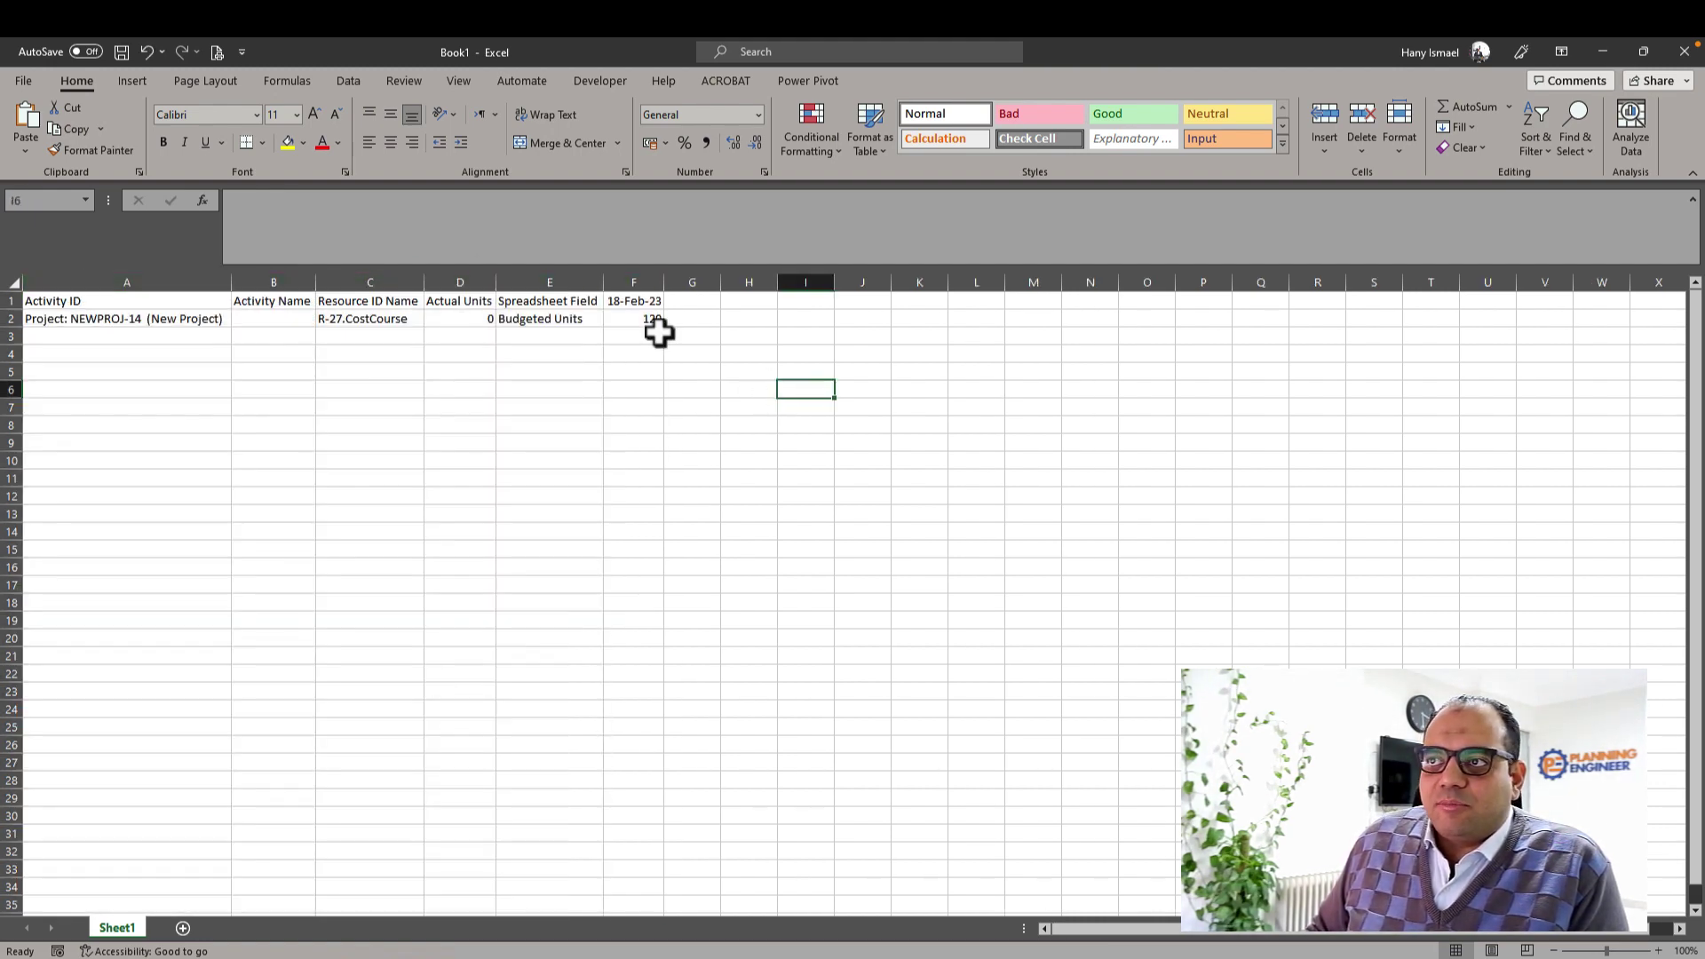
click(636, 302)
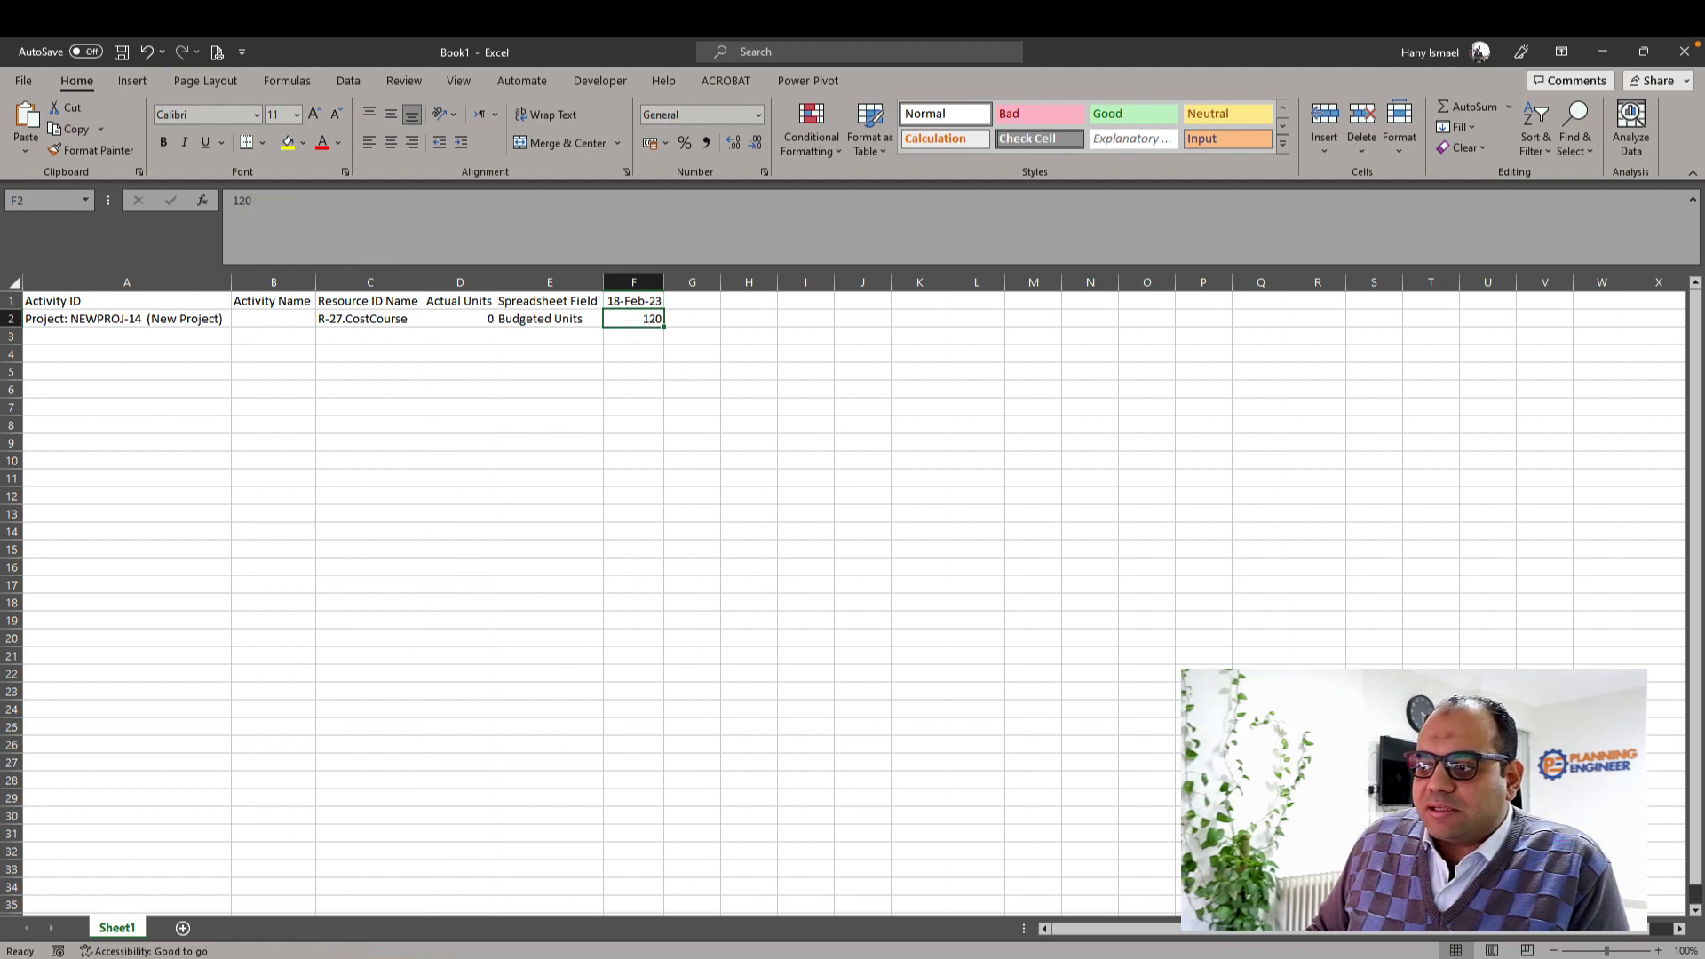
key(alt+Tab)
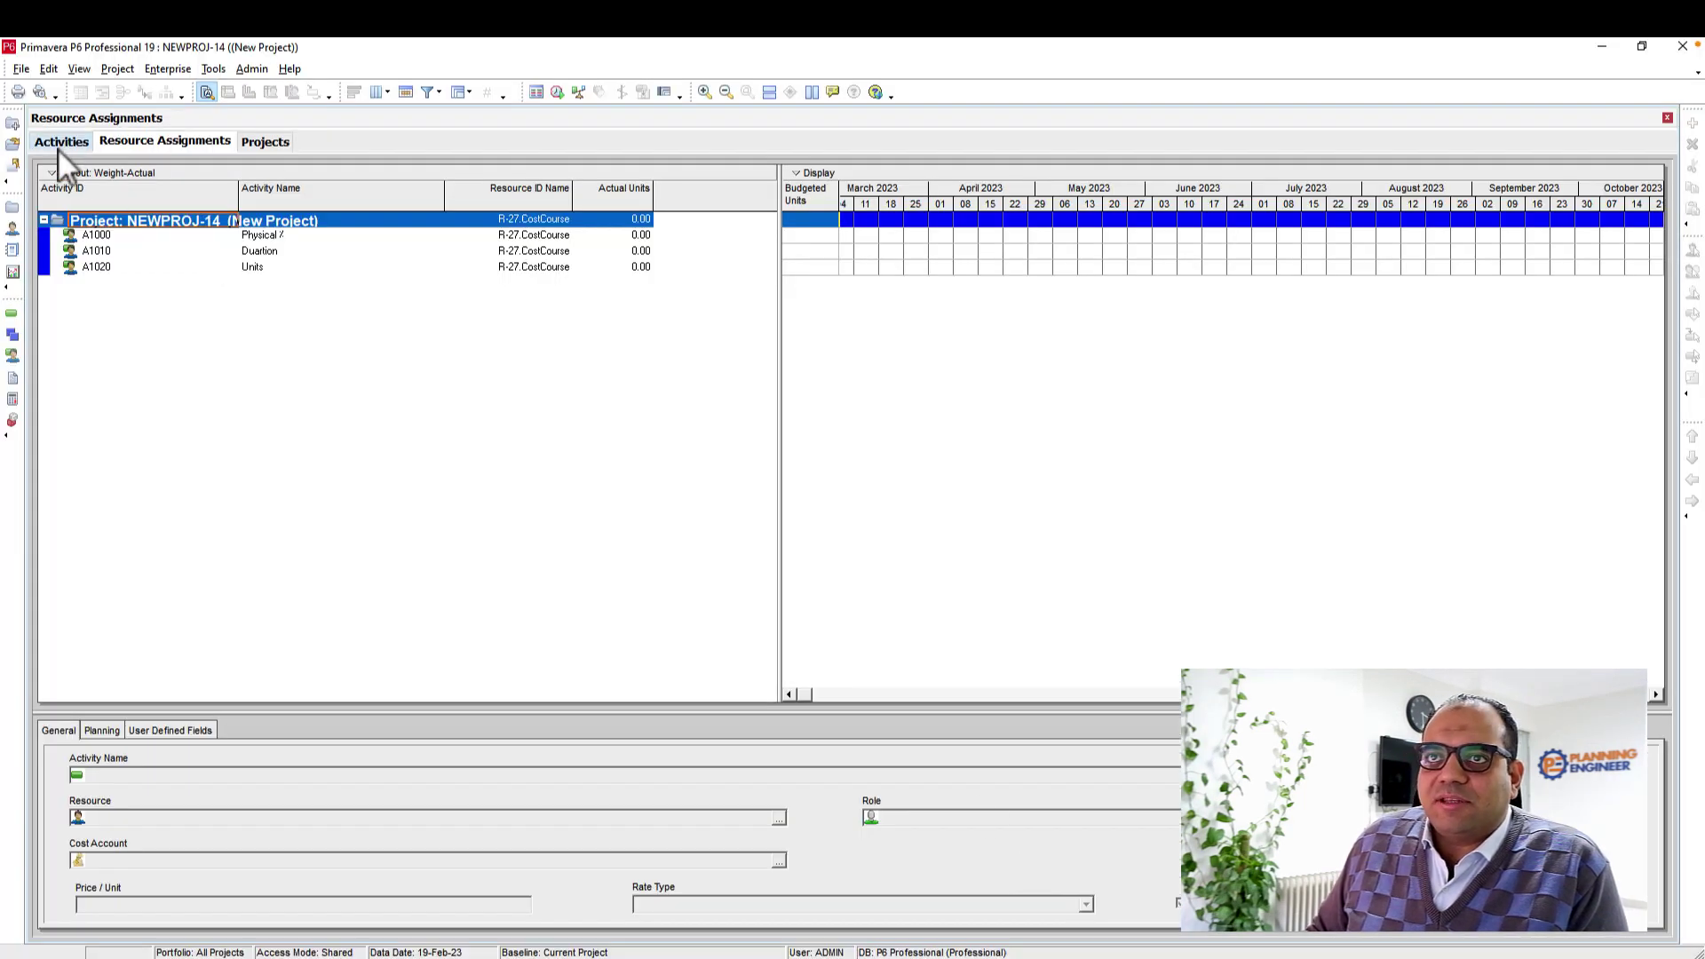
Set Original Durations of A1000, A1010, A1020 to 10, 15 and 10 days.
click(57, 144)
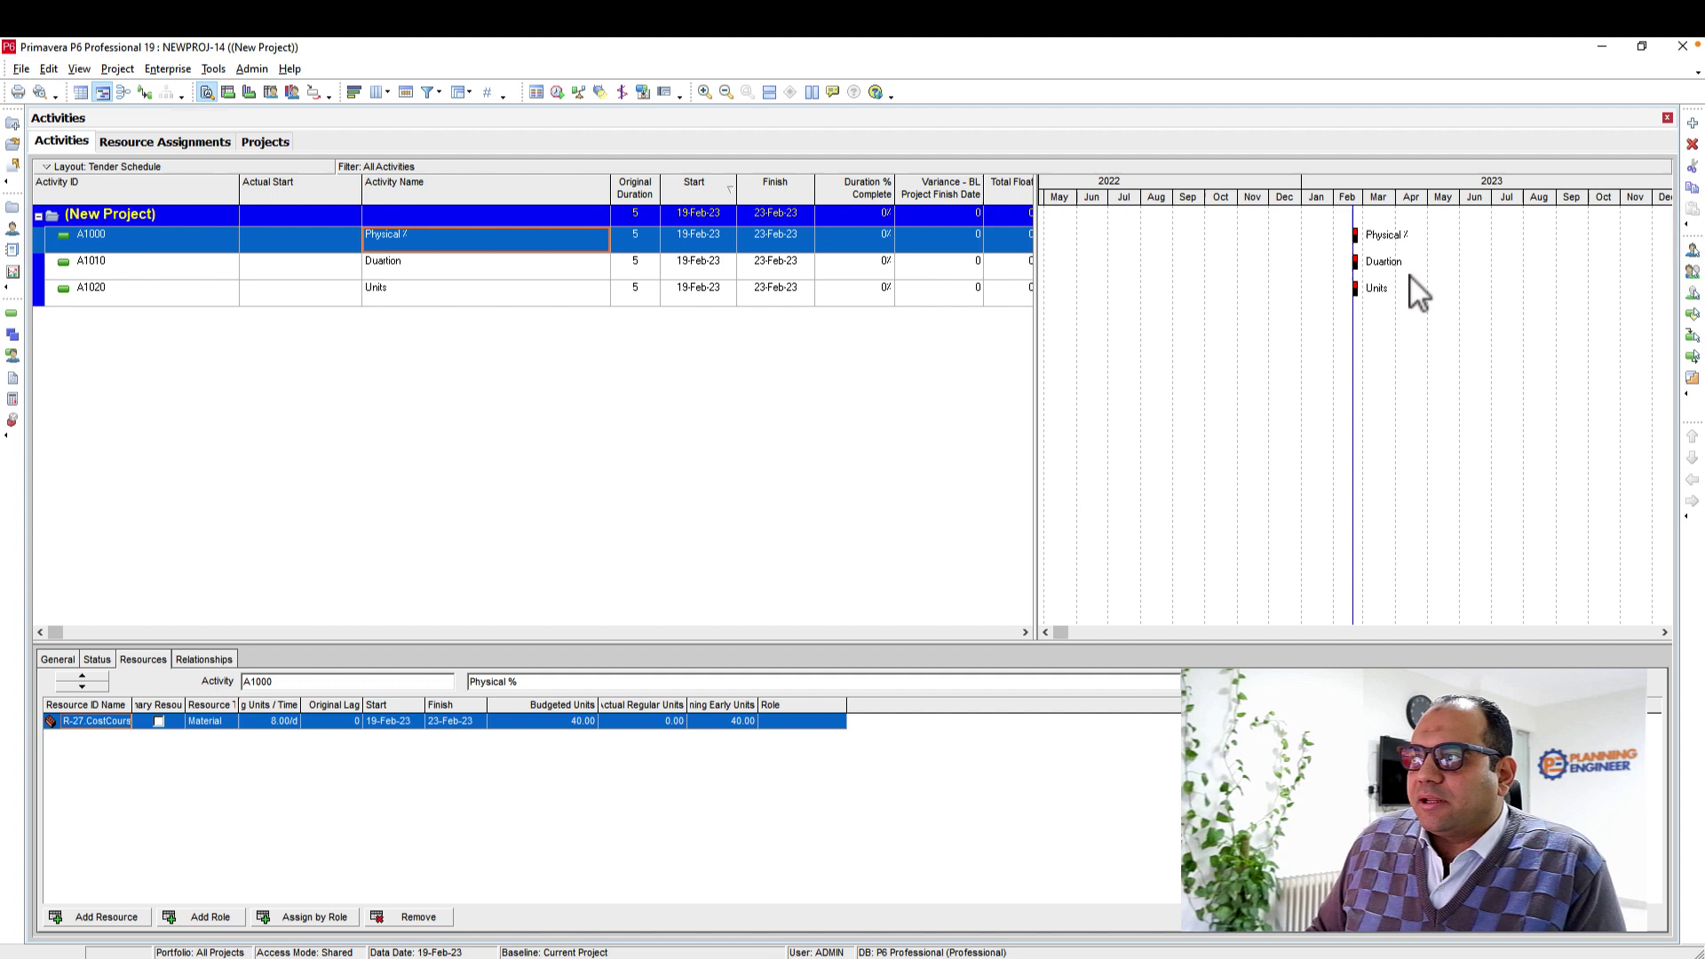
click(638, 238)
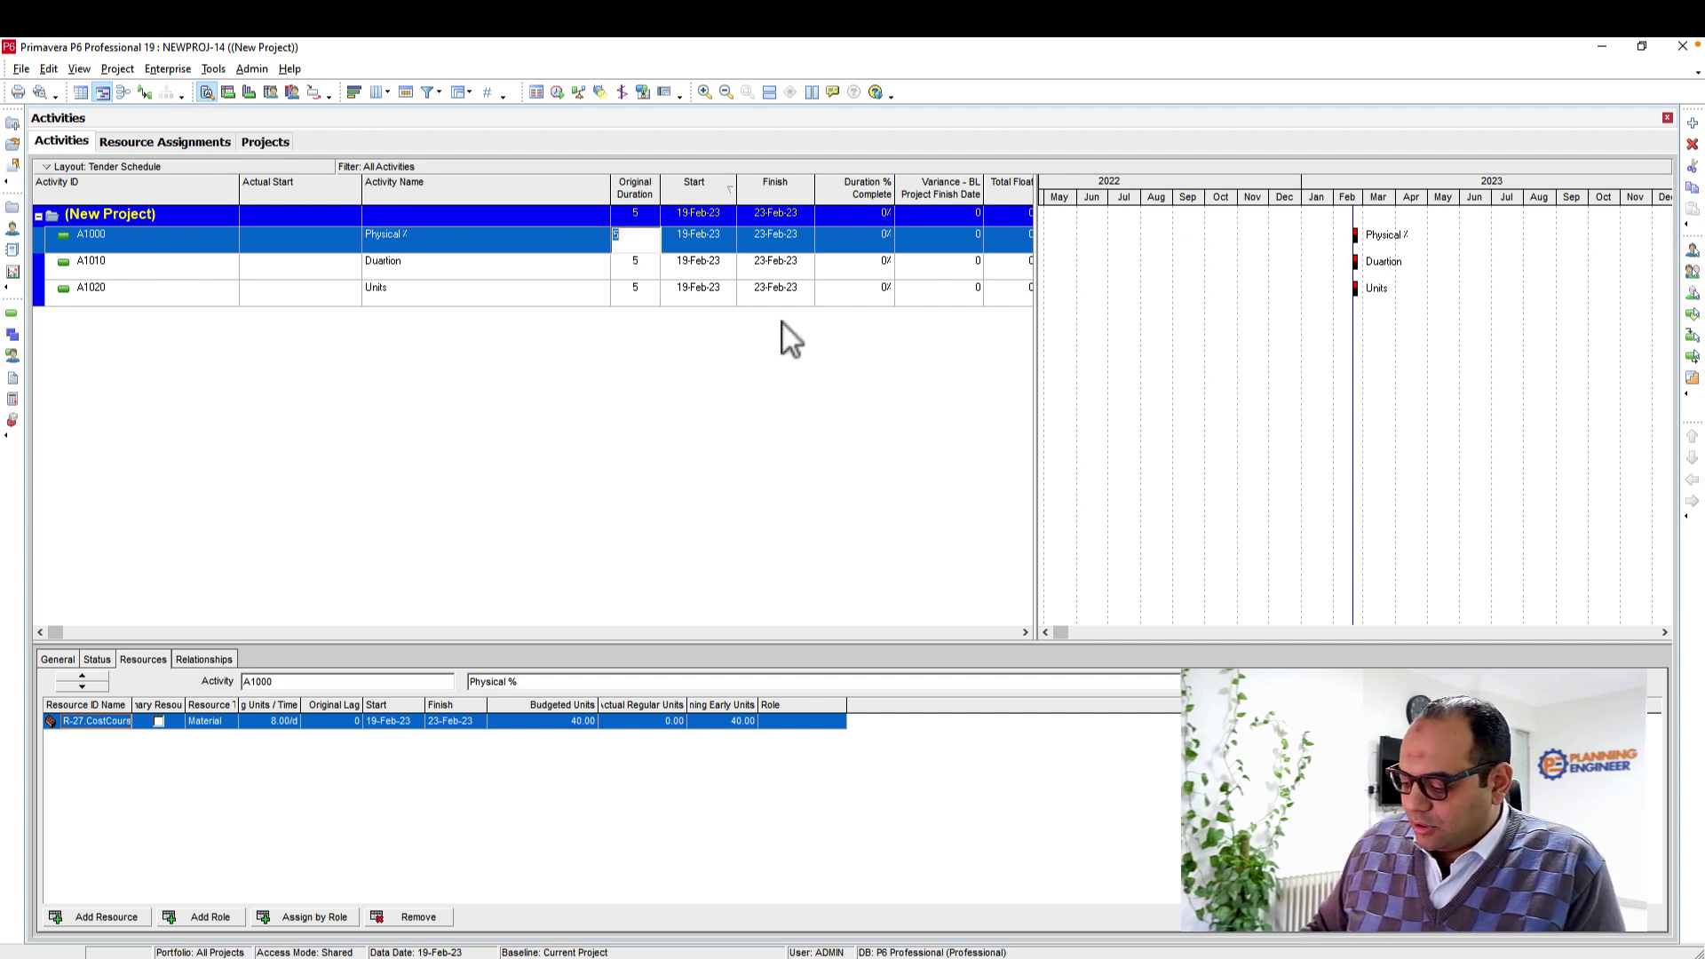
text(10)
key(Return)
key(Down)
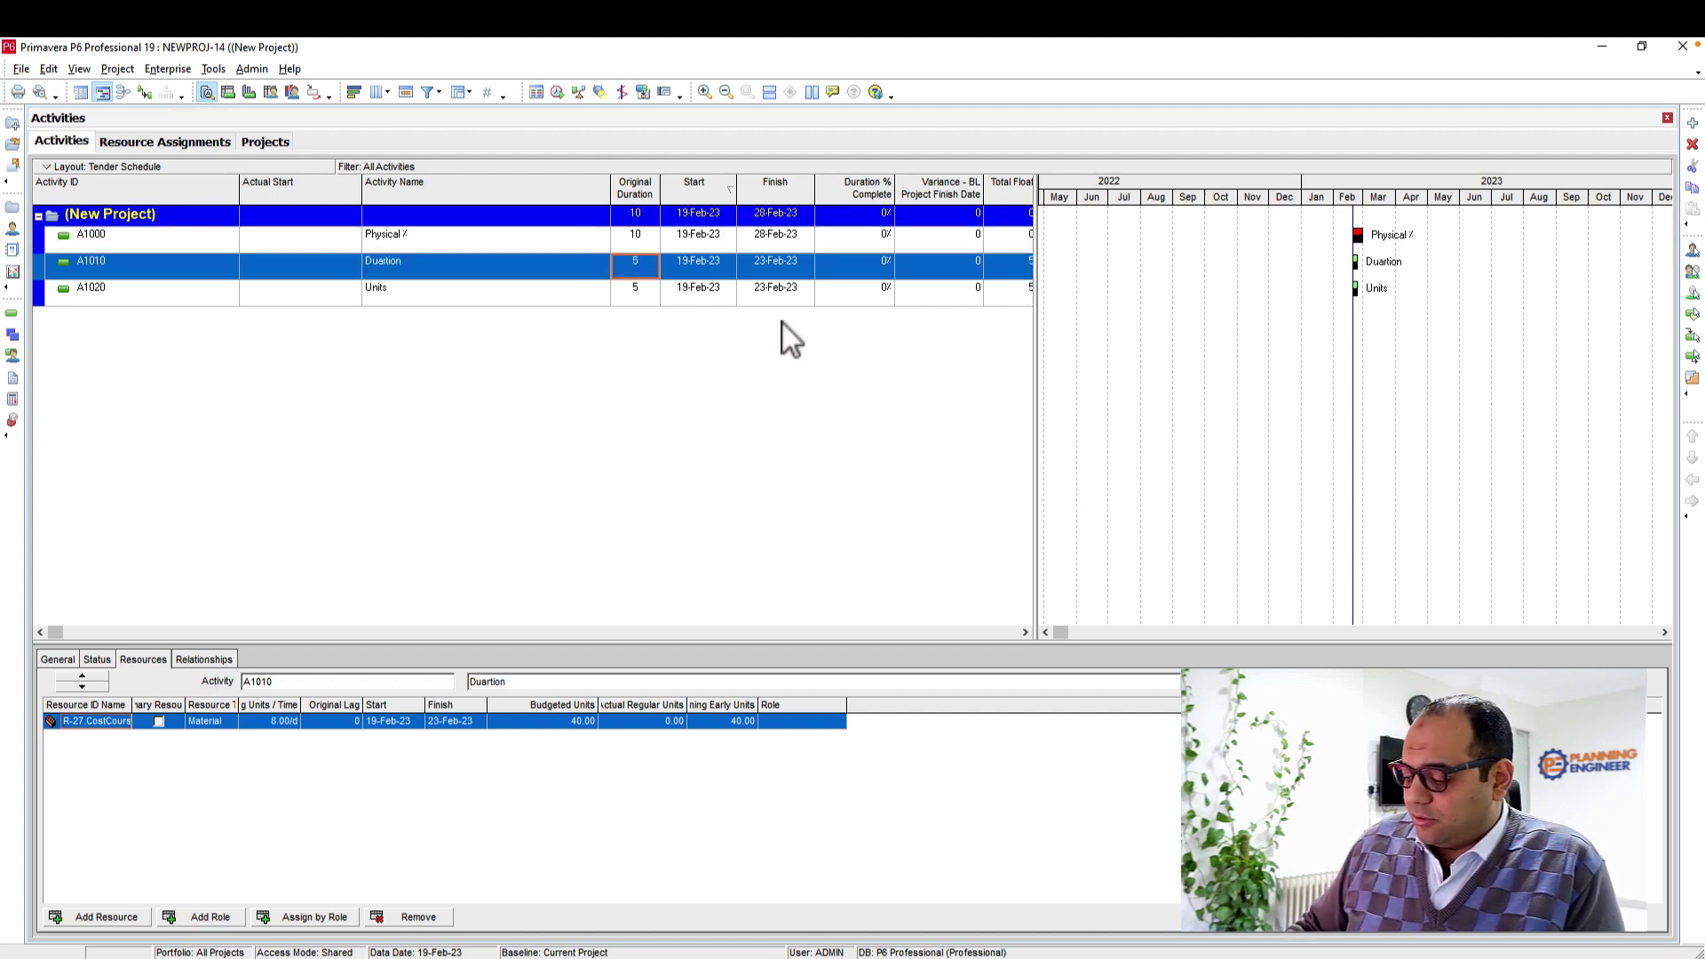
text(15)
key(Return)
key(Down)
text(10)
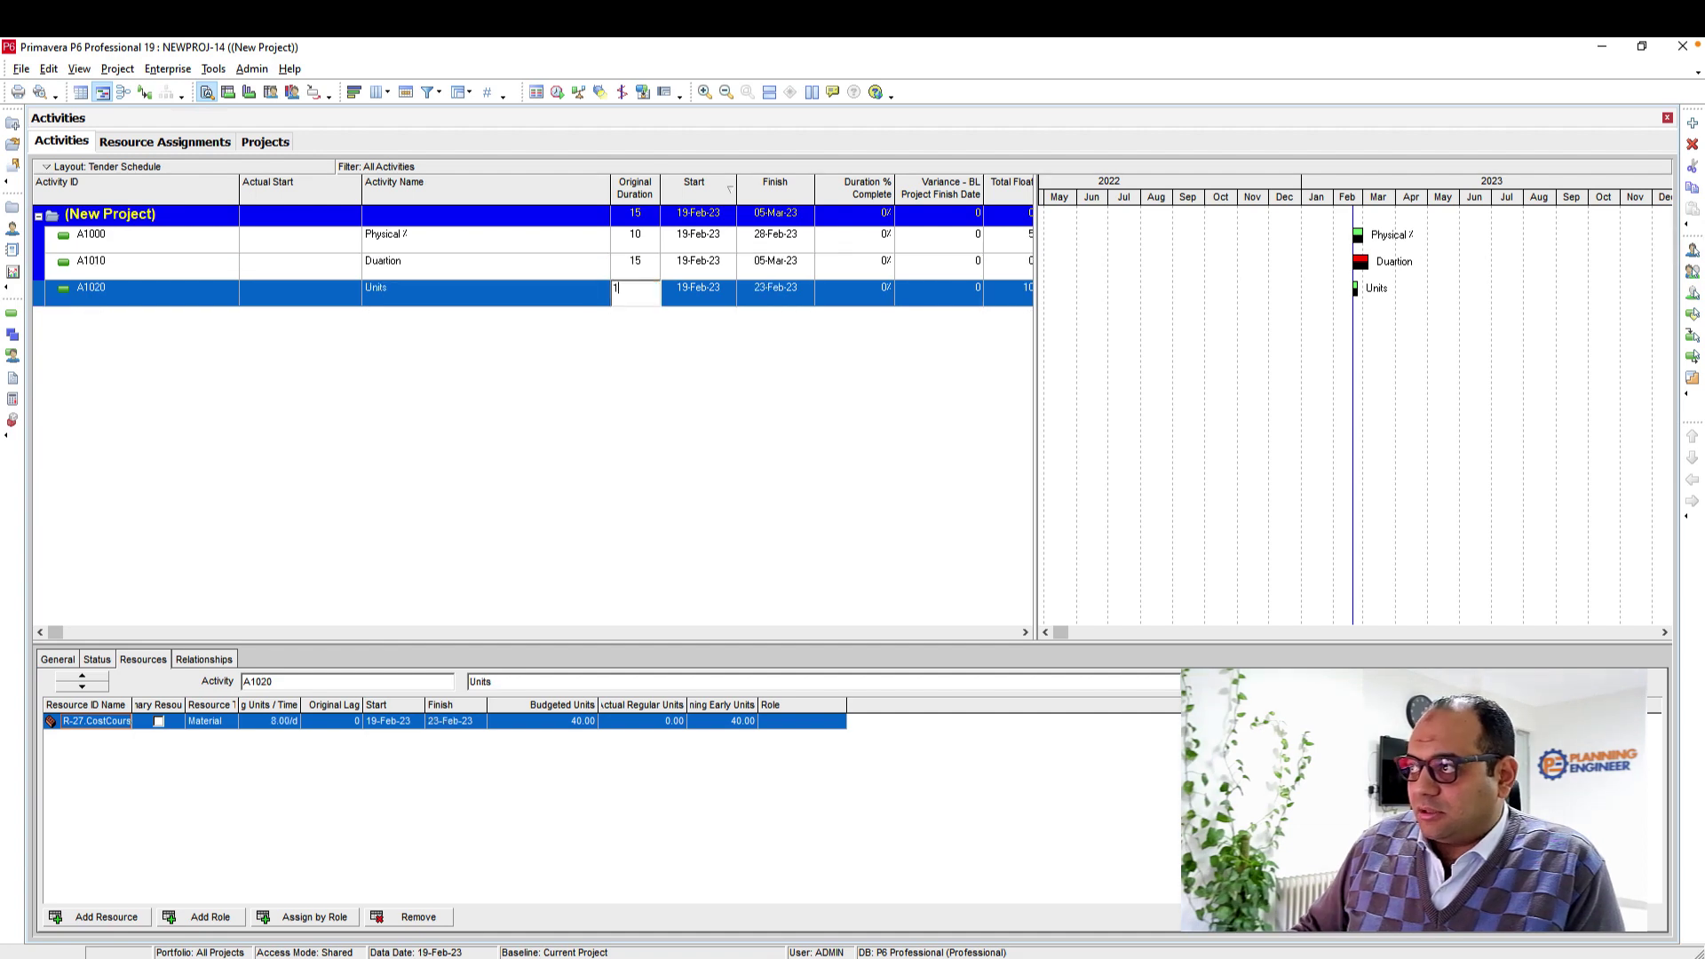
key(Return)
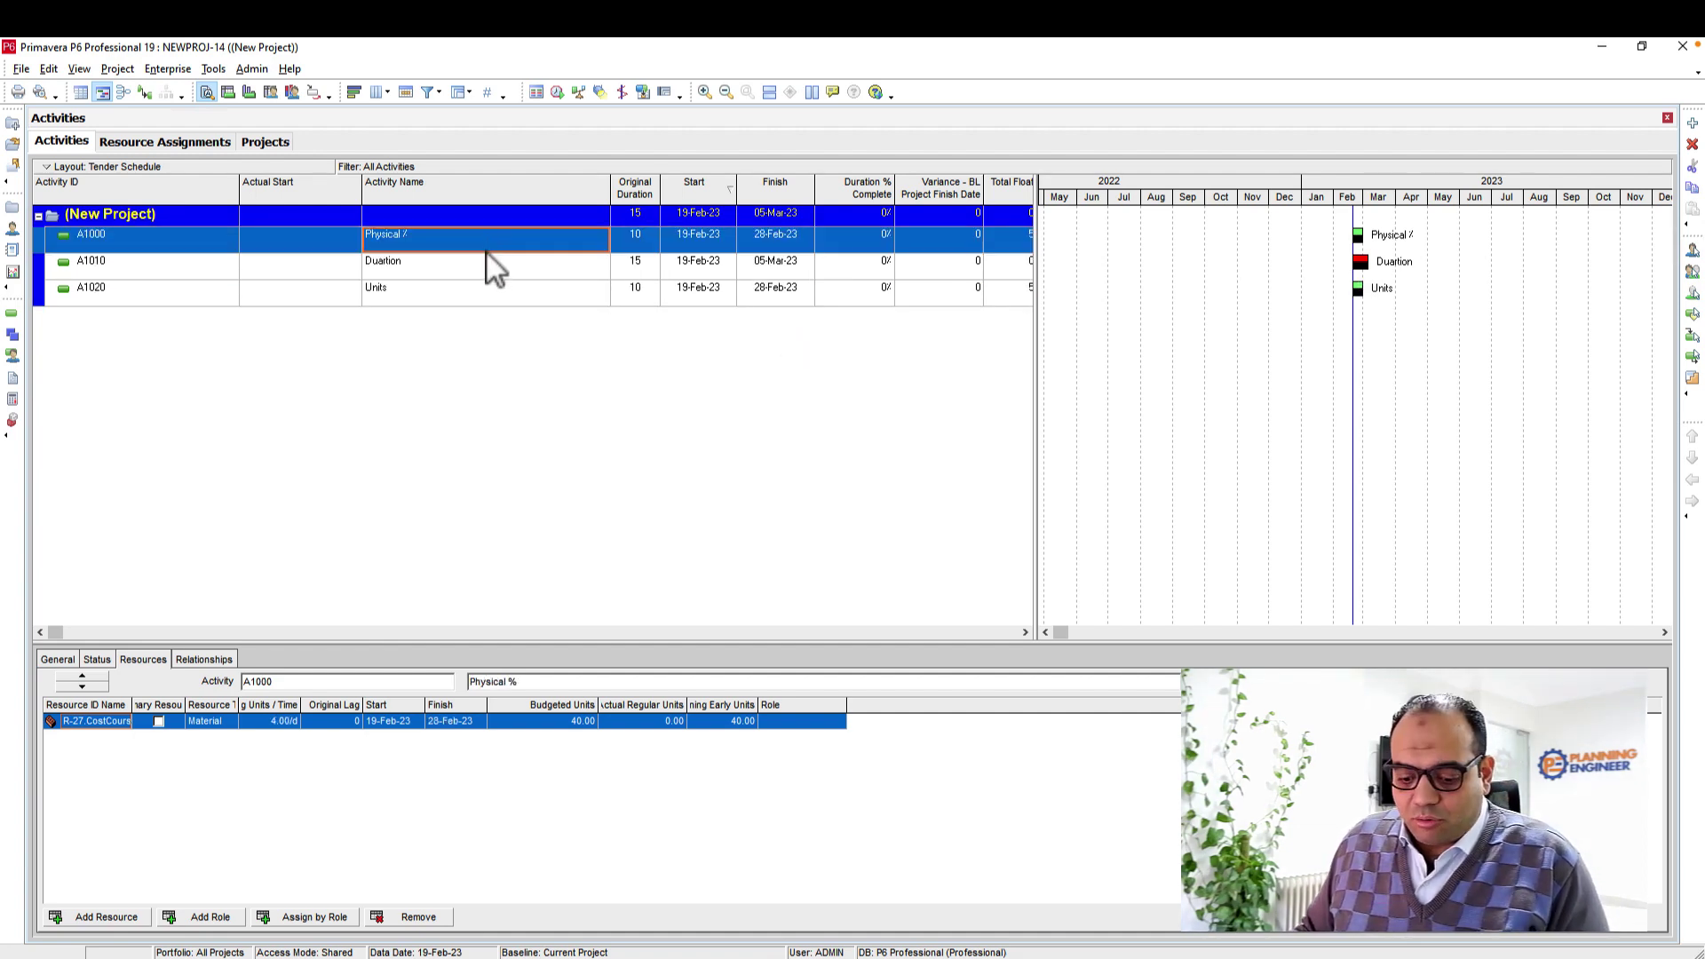
Link the three activities in sequence and reschedule the project.
shift+click(494, 299)
right_click(494, 299)
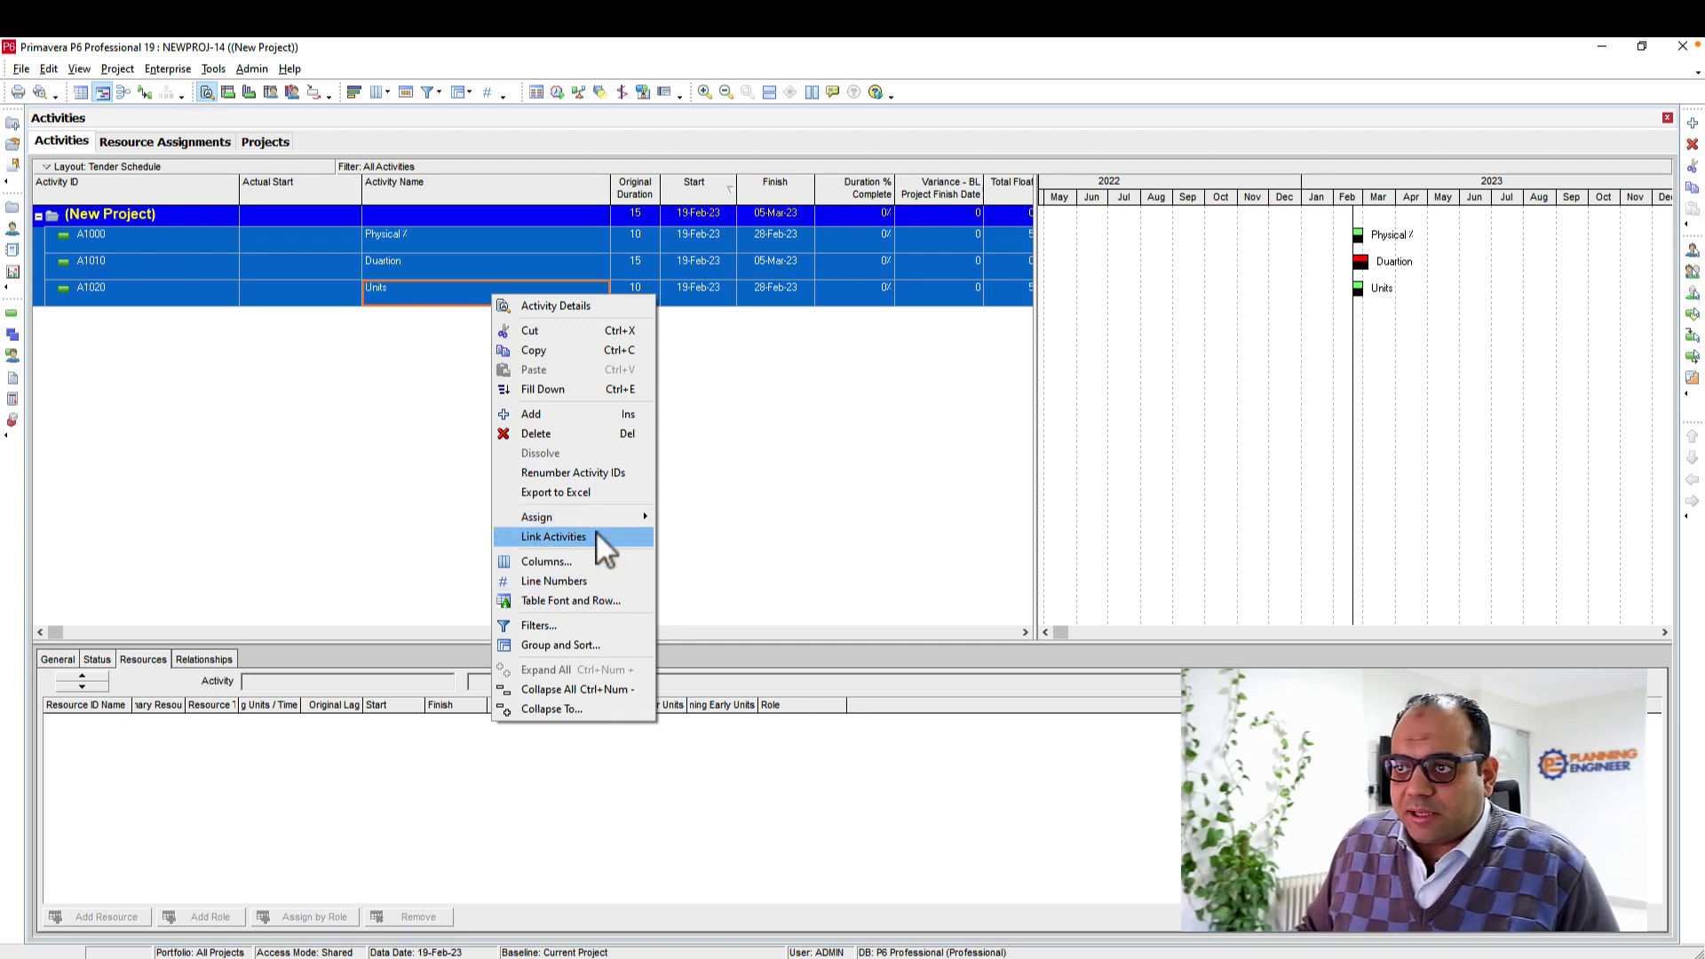
click(553, 537)
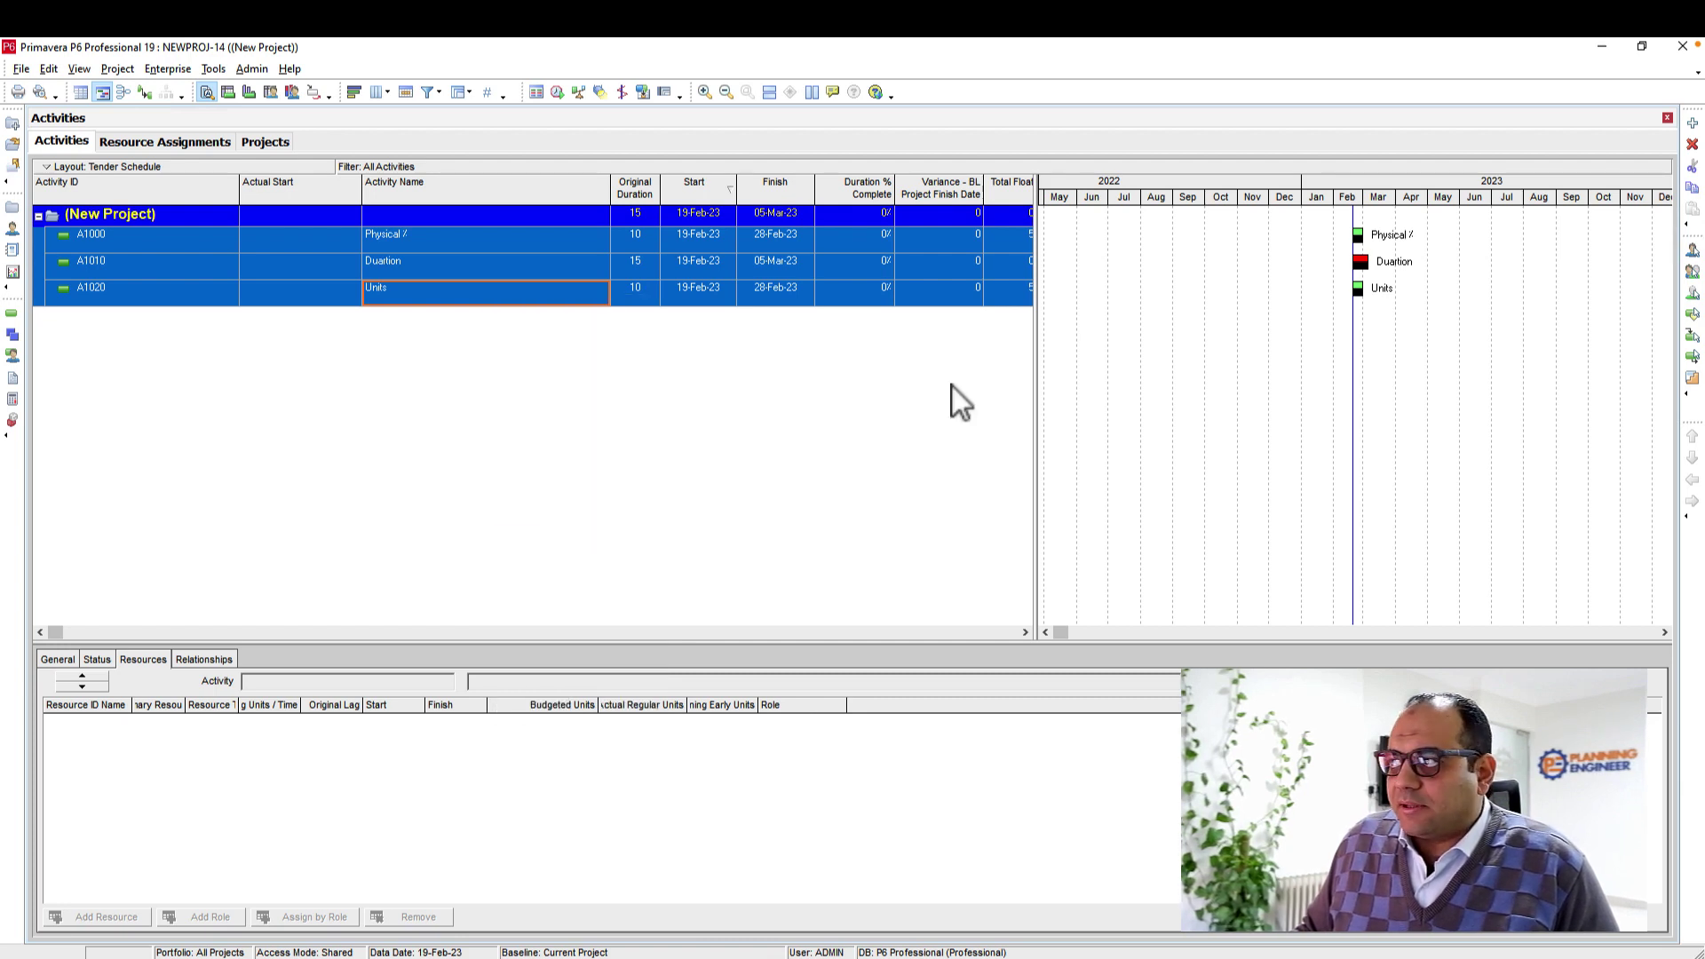
click(559, 94)
click(1053, 441)
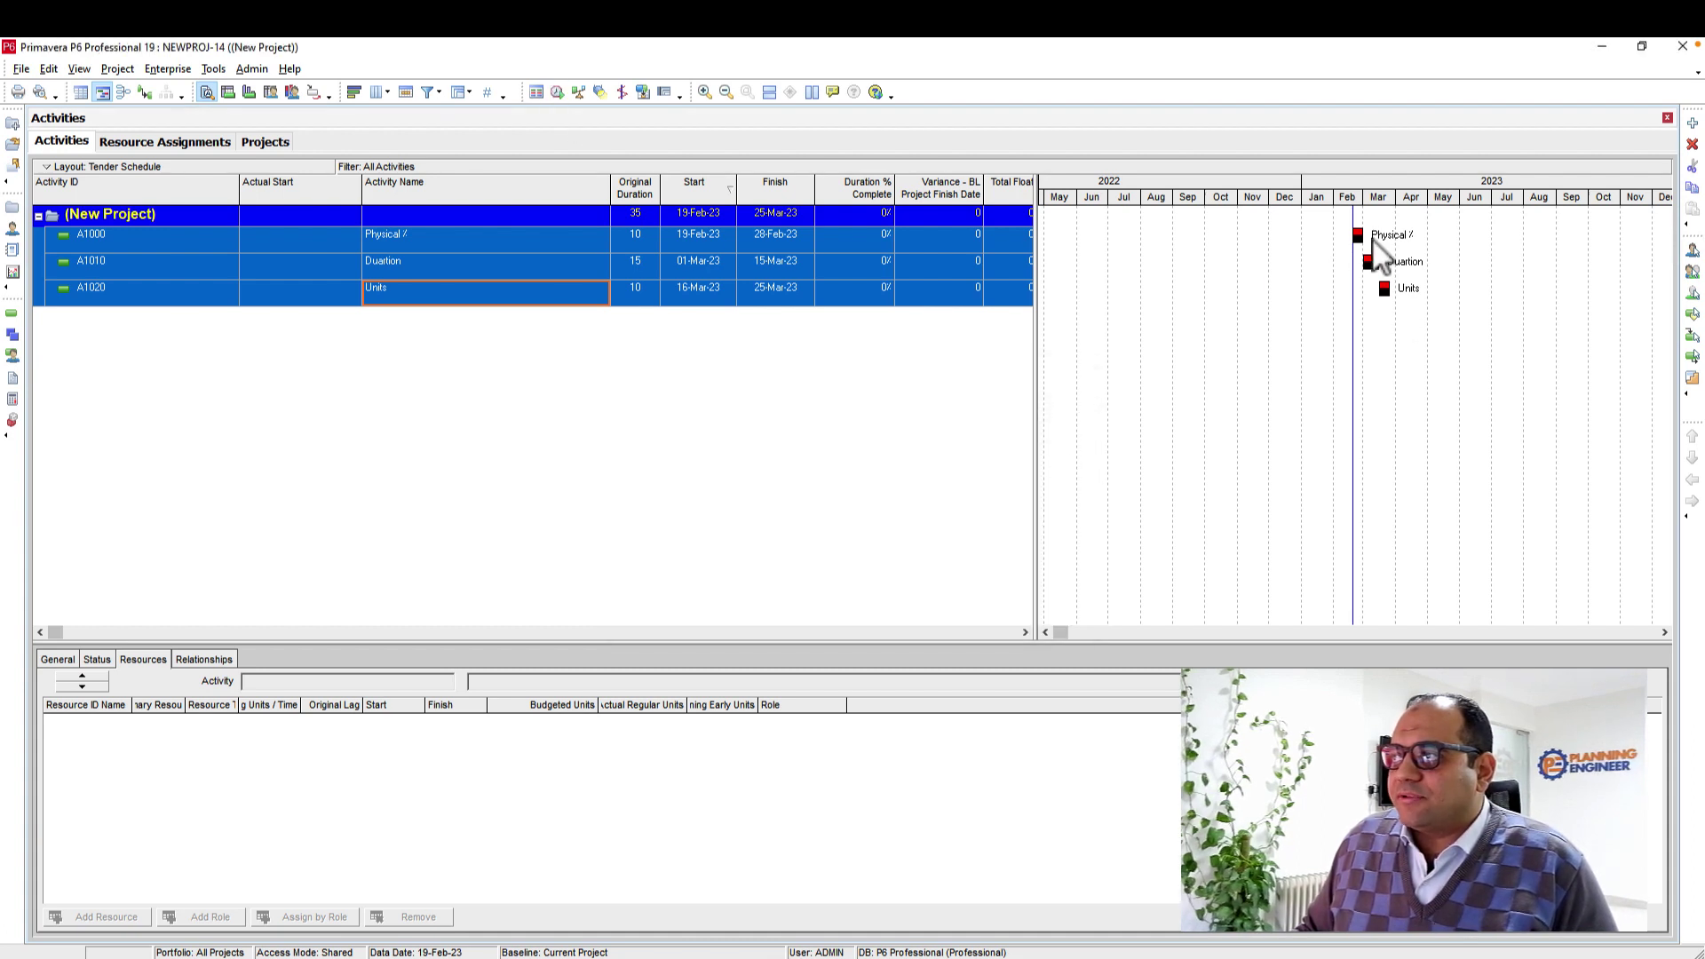
Copy the project row's weekly budgeted units from Resource Assignments.
click(183, 153)
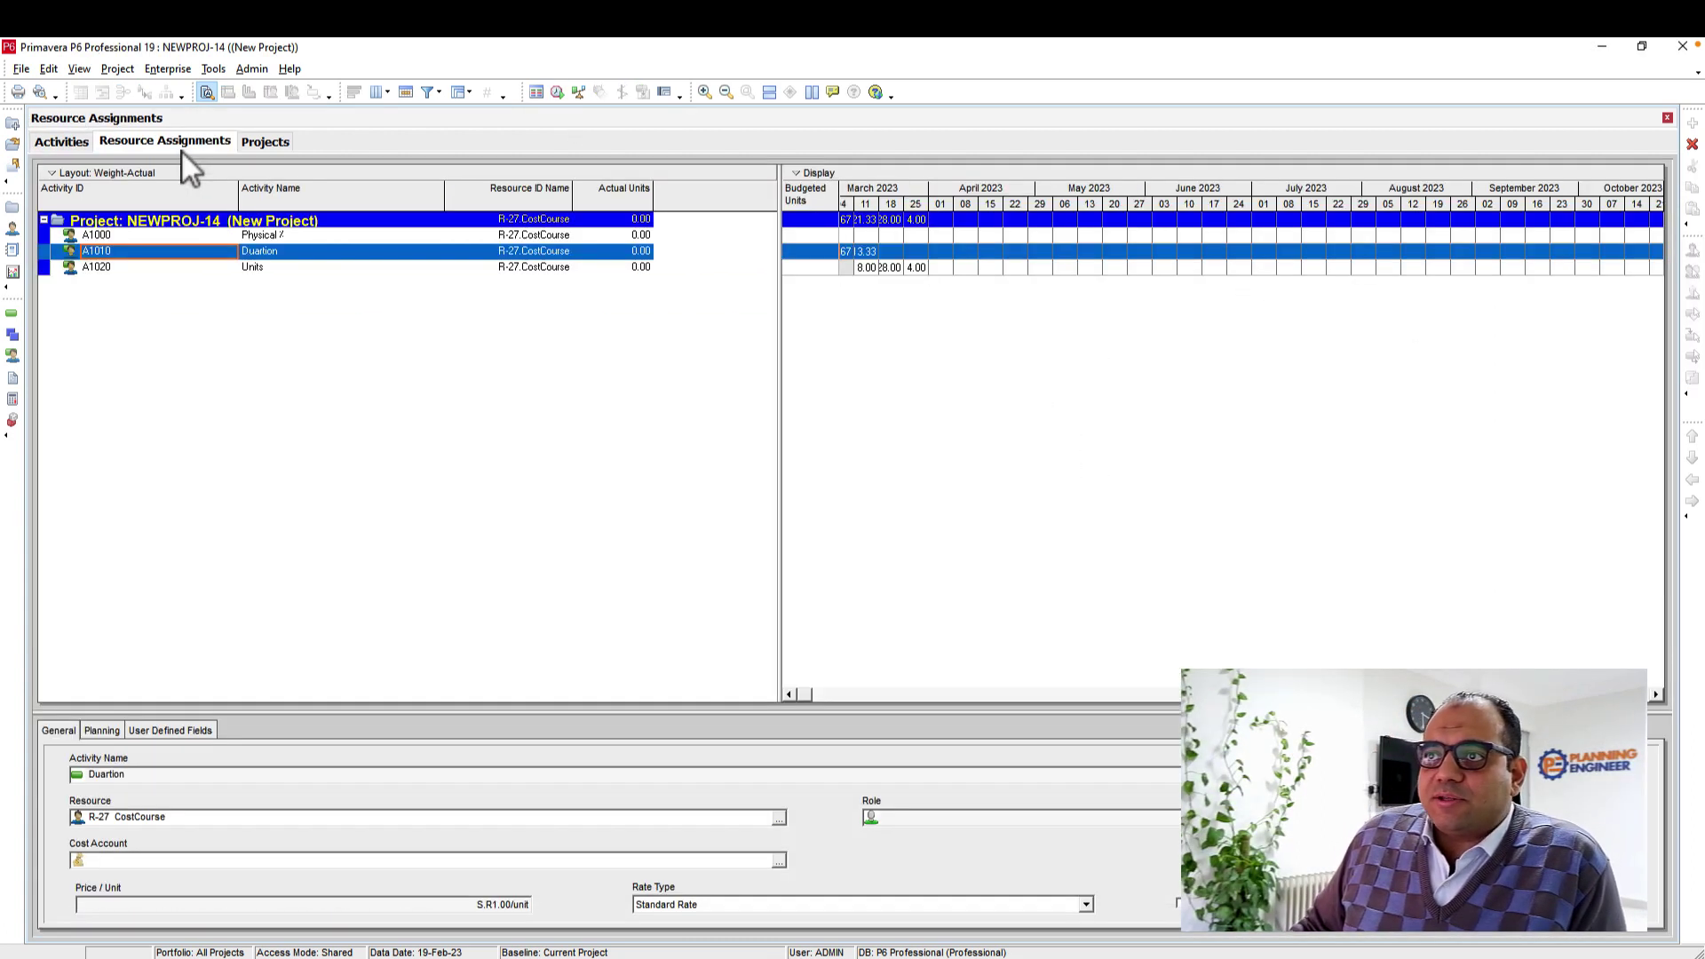
click(131, 225)
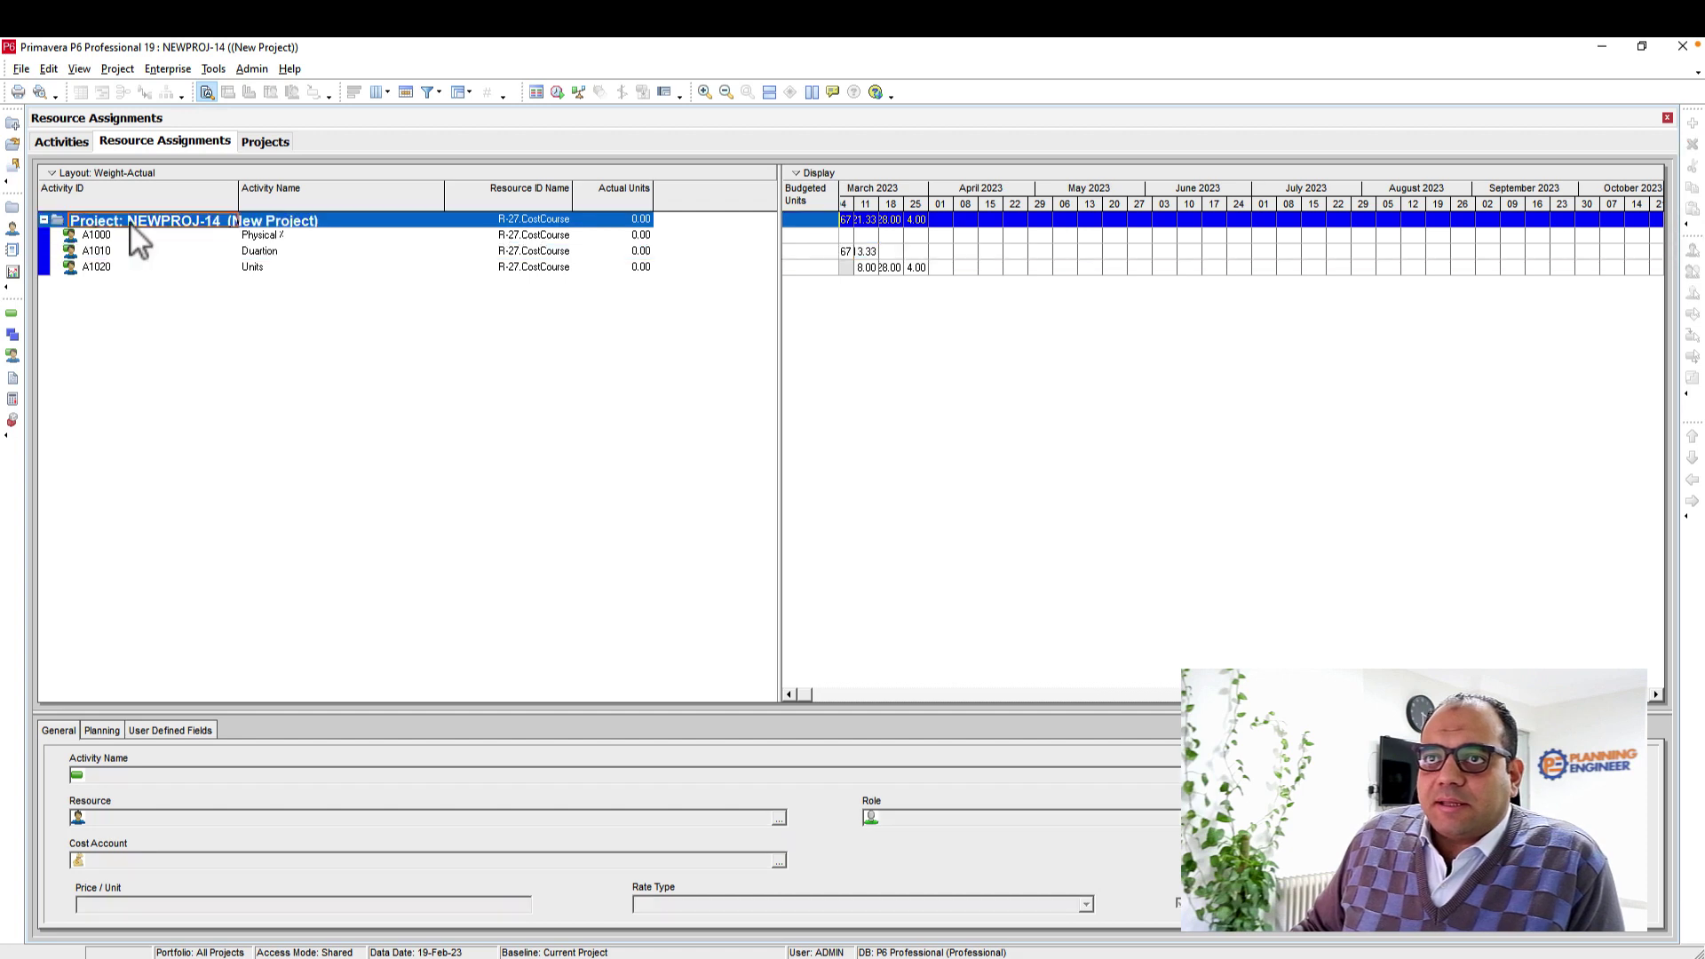
right_click(130, 226)
key(Escape)
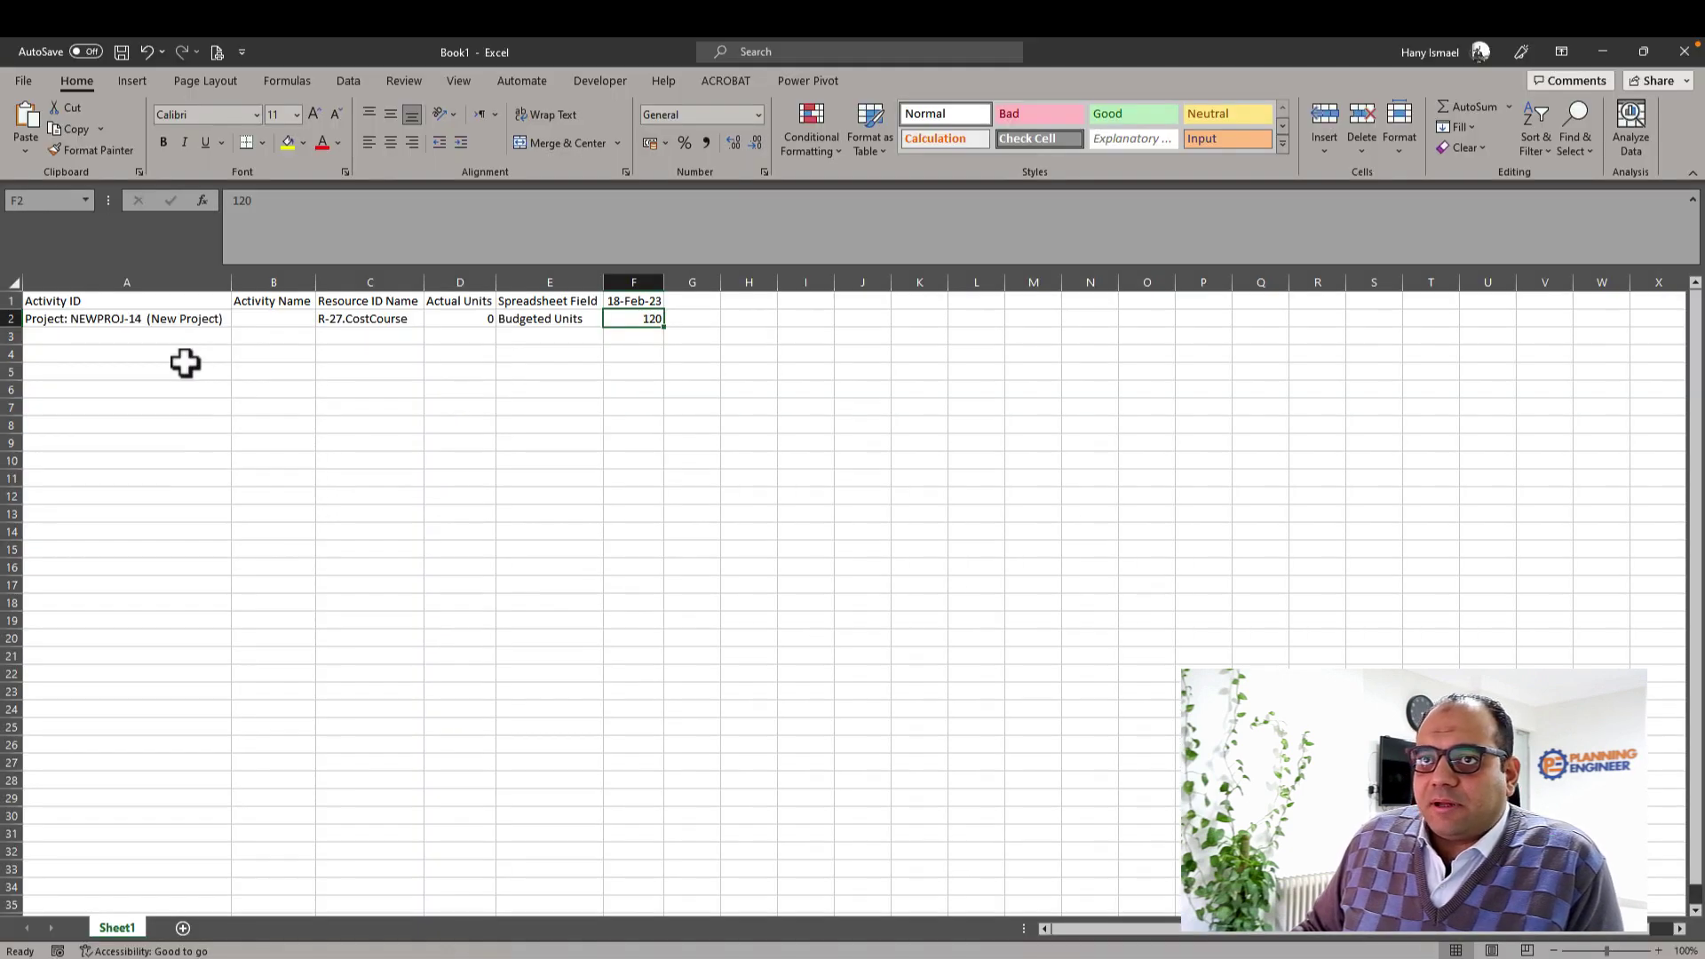
Paste the weekly units into Excel at A1 and autofit columns A–K.
right_click(78, 305)
click(122, 430)
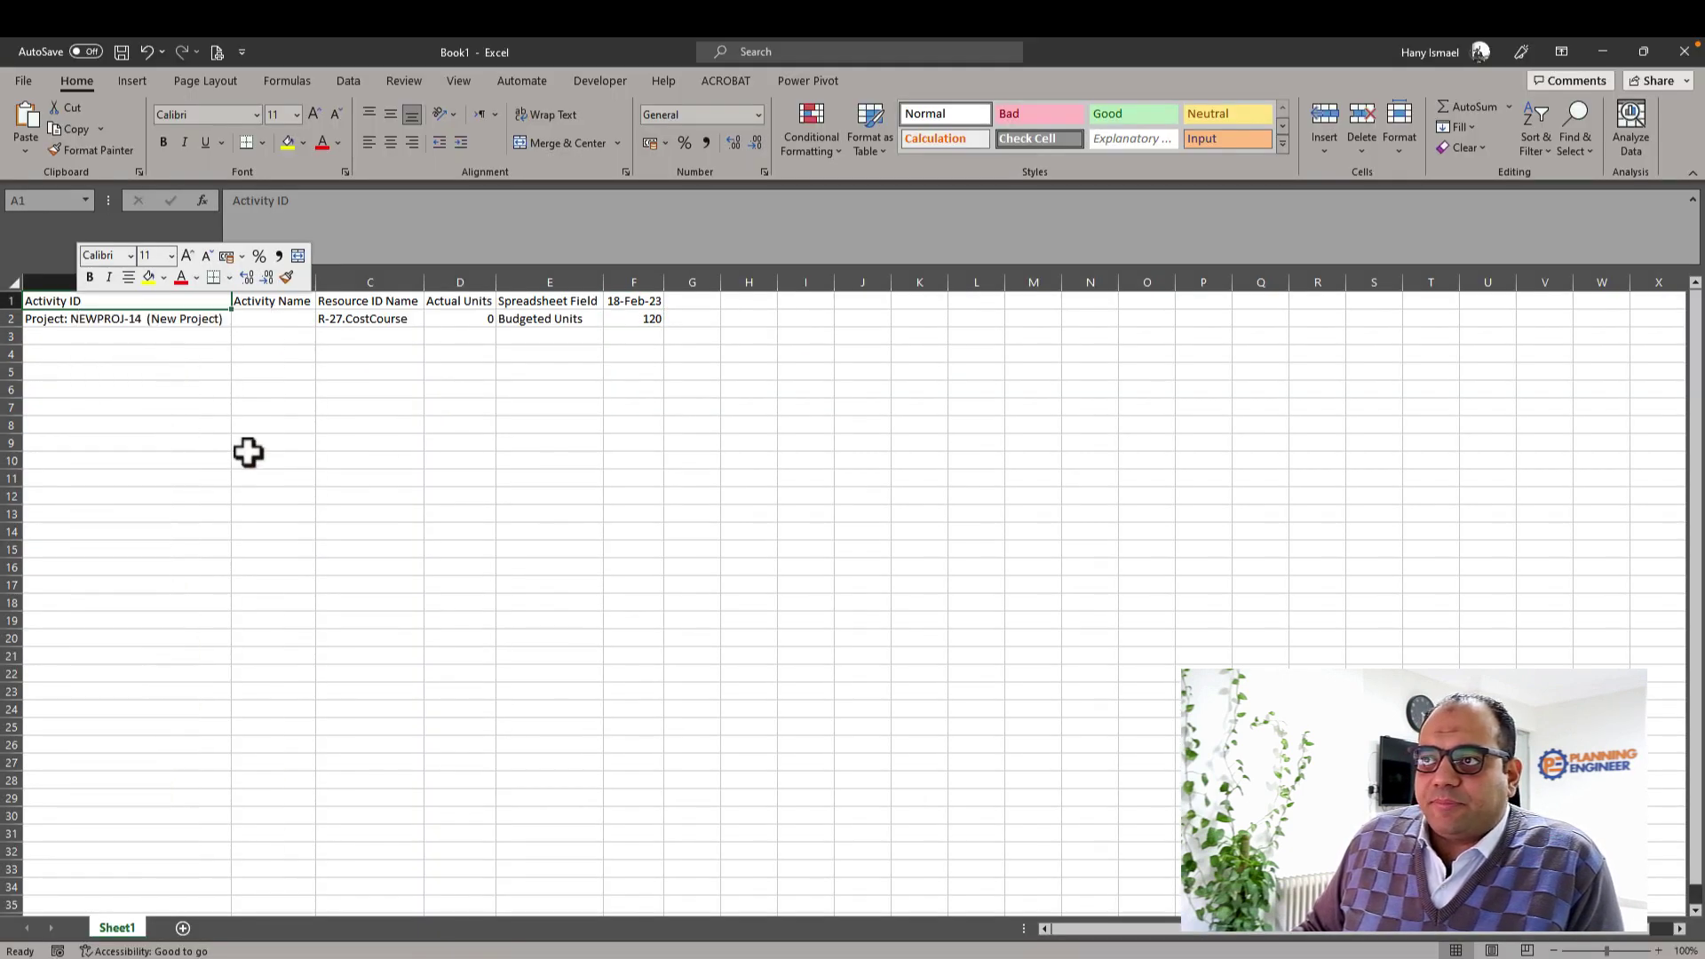
click(103, 281)
mouse_move(394, 288)
mouse_down()
mouse_move(927, 277)
mouse_move(120, 282)
mouse_up()
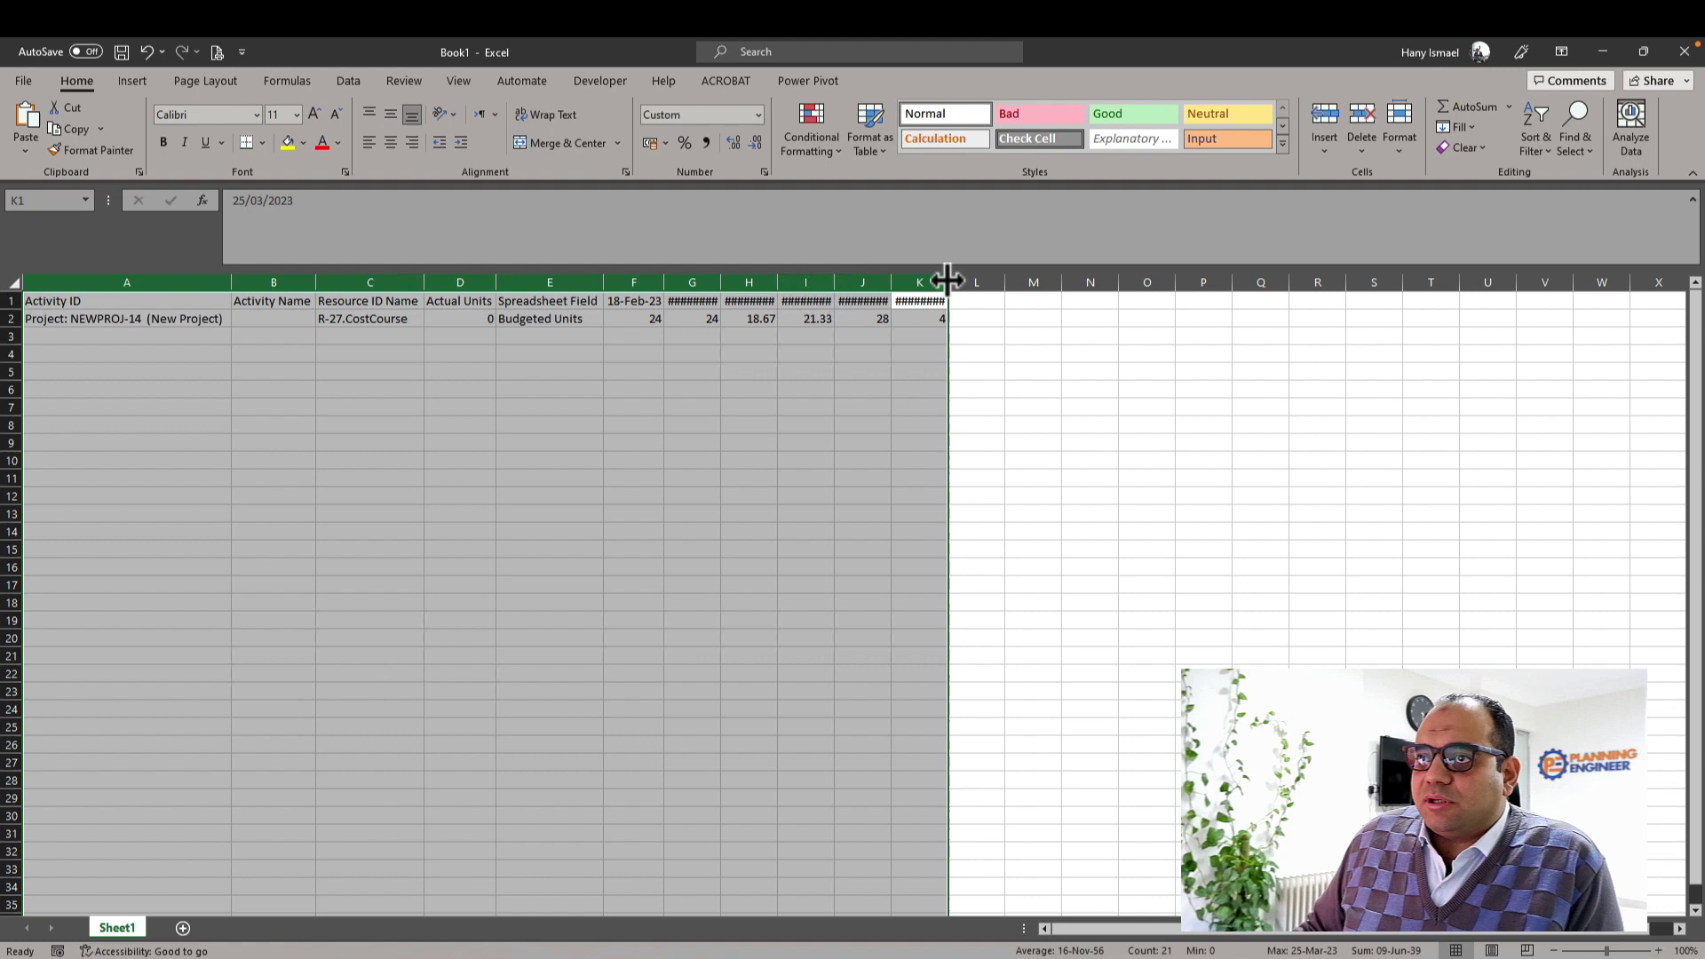
double_click(947, 281)
click(923, 459)
key(alt+Tab)
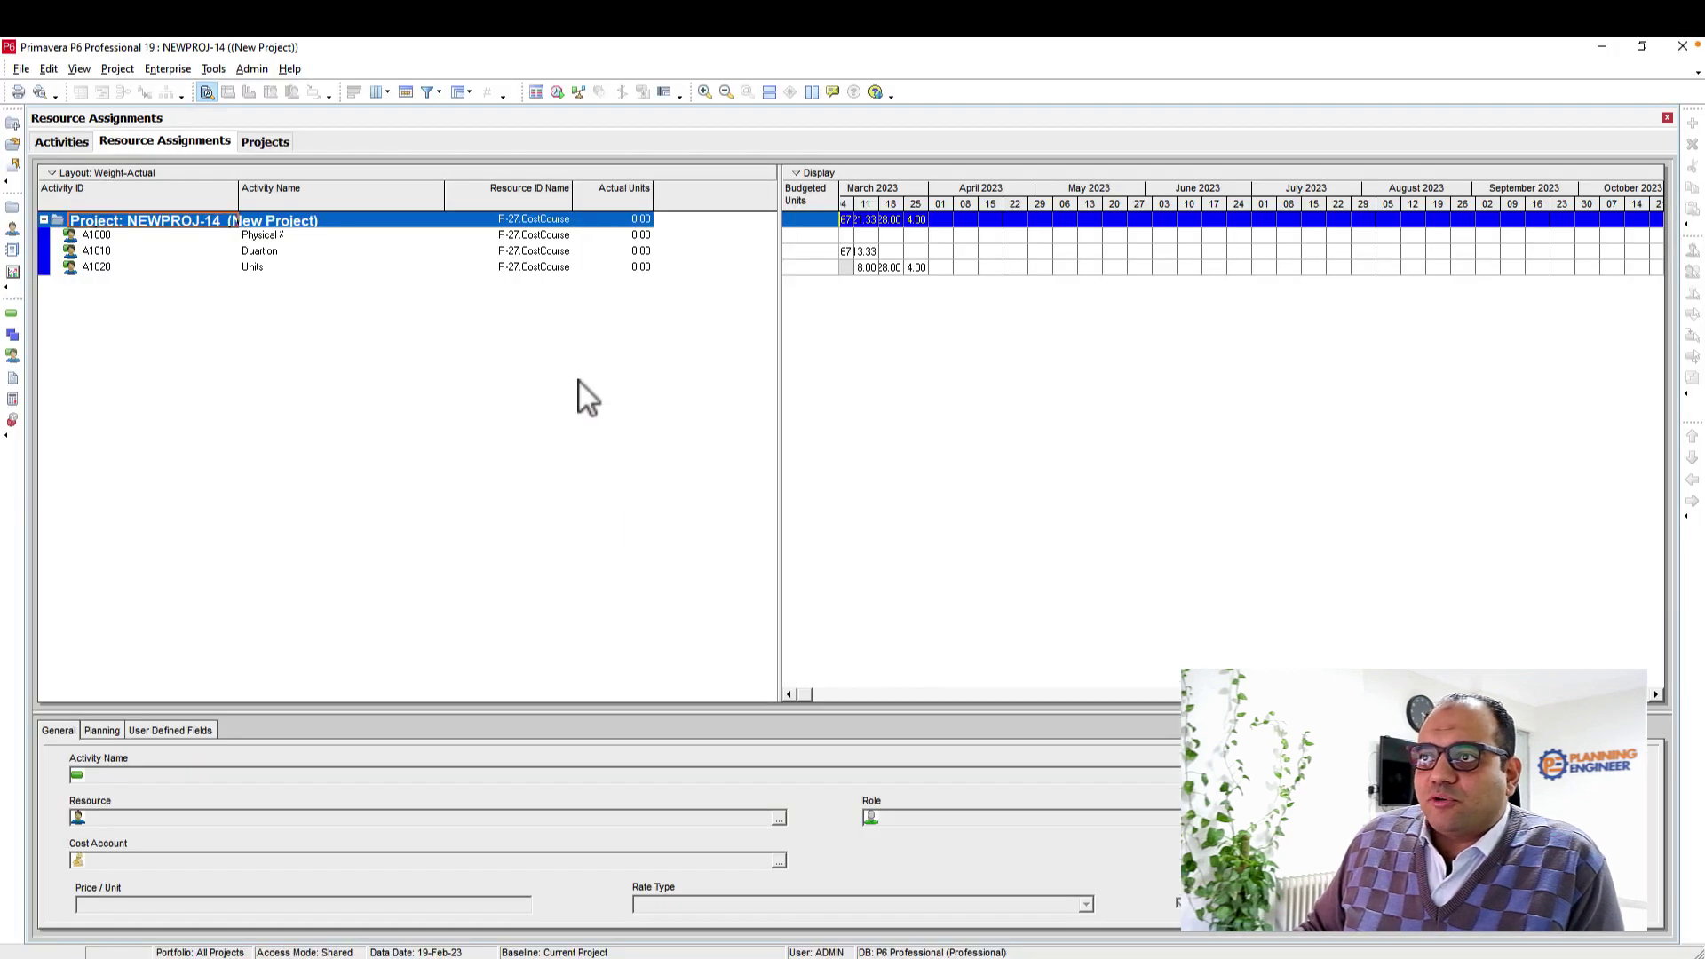
Replace the Actual Units column with Budgeted Units in the assignments table.
right_click(643, 209)
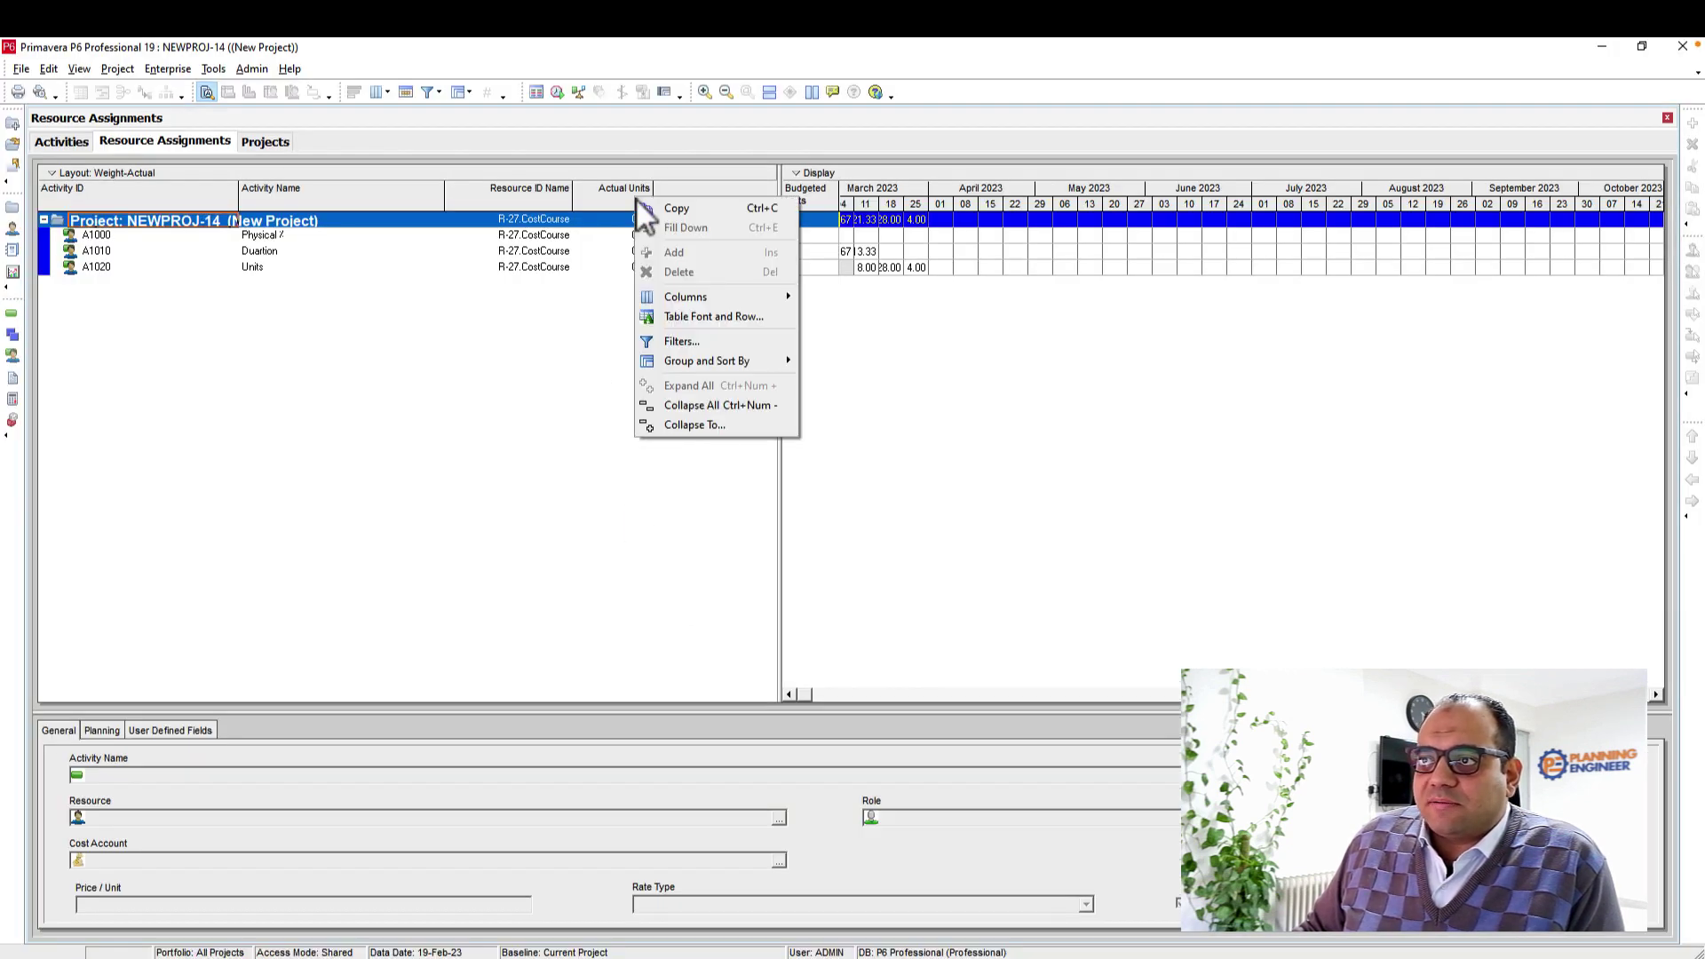
mouse_move(686, 296)
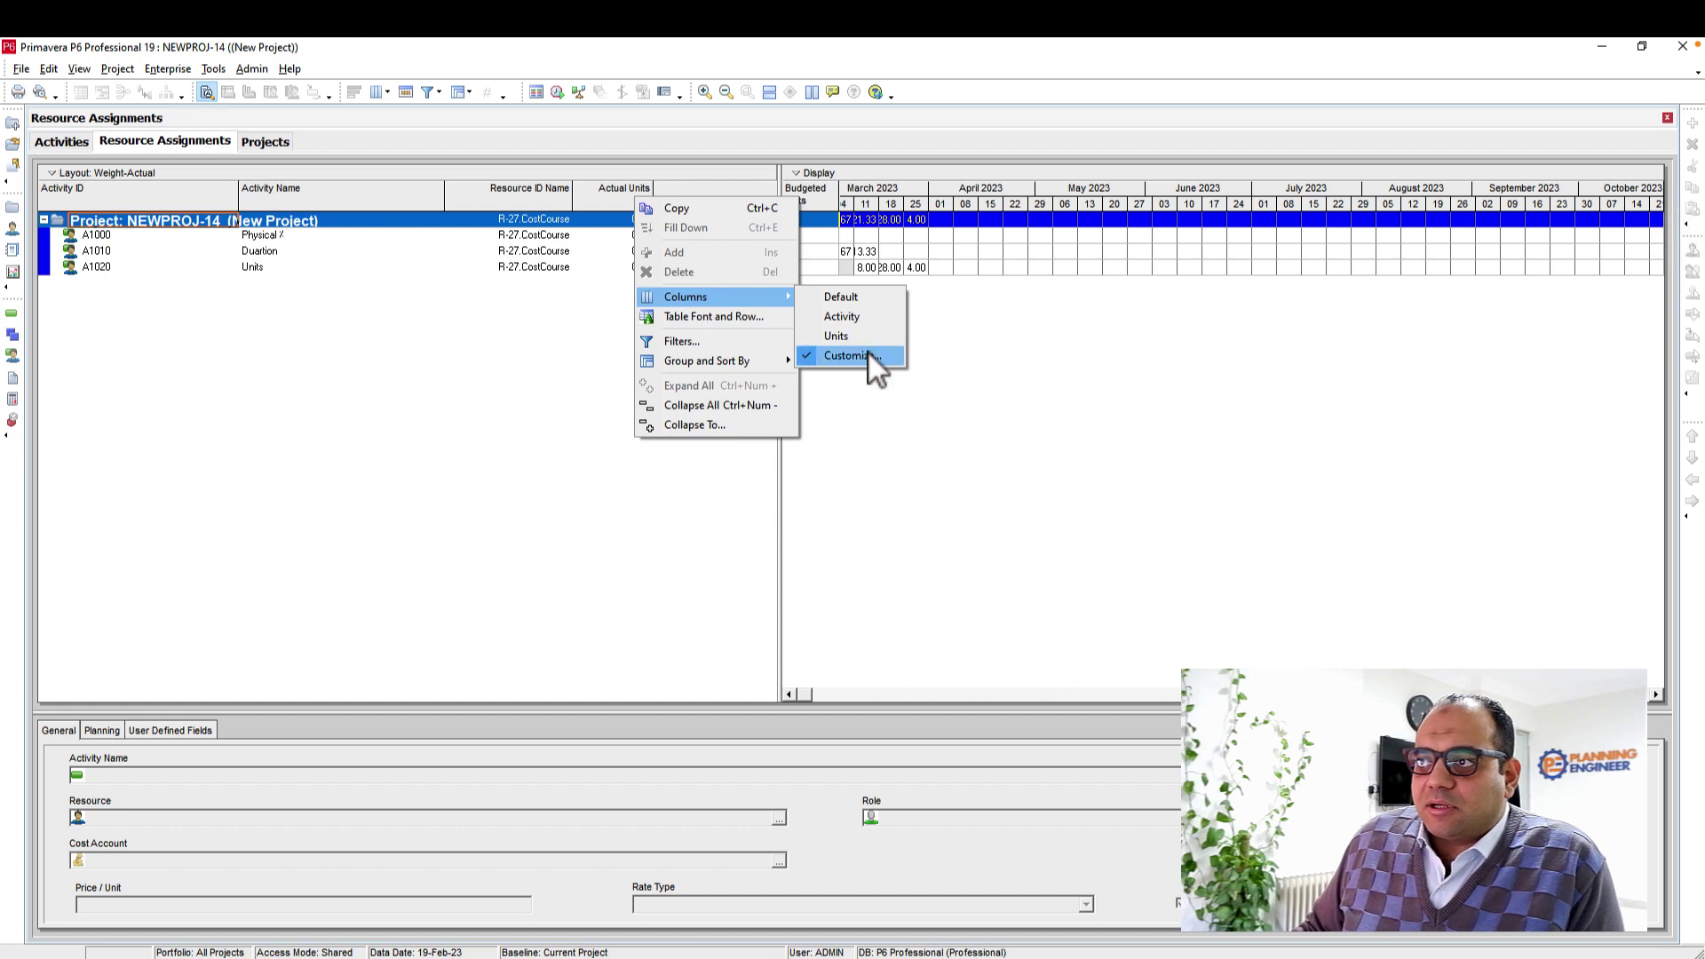
click(866, 355)
double_click(843, 474)
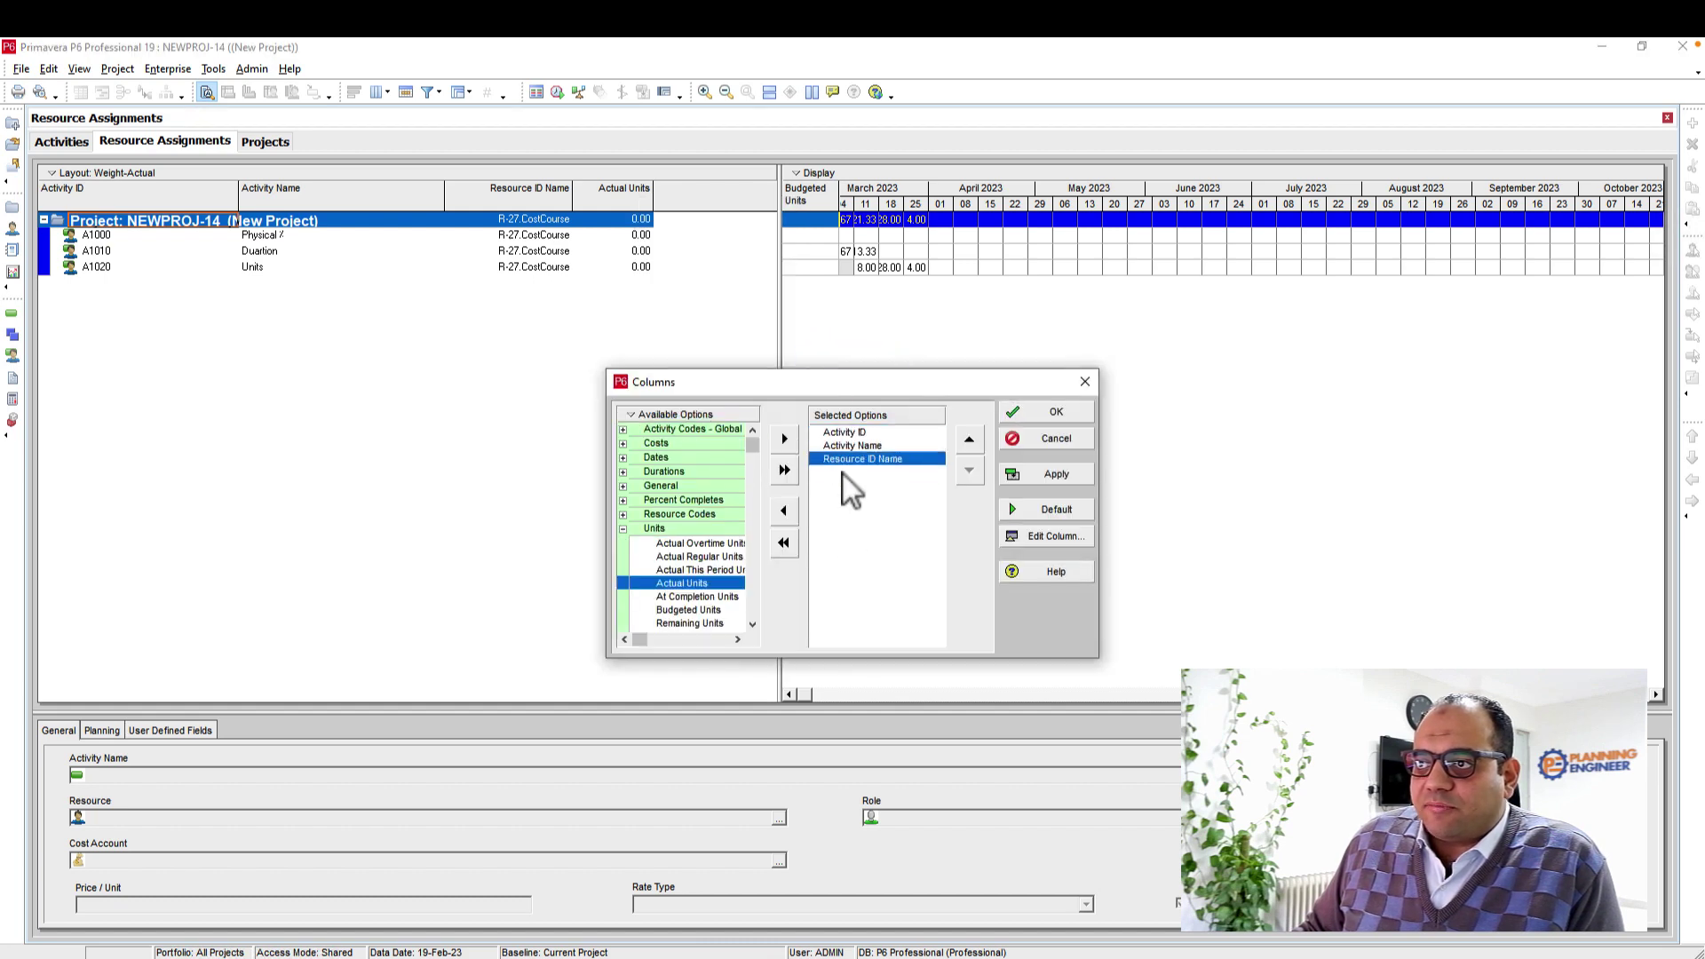
double_click(680, 611)
click(1055, 474)
click(1056, 438)
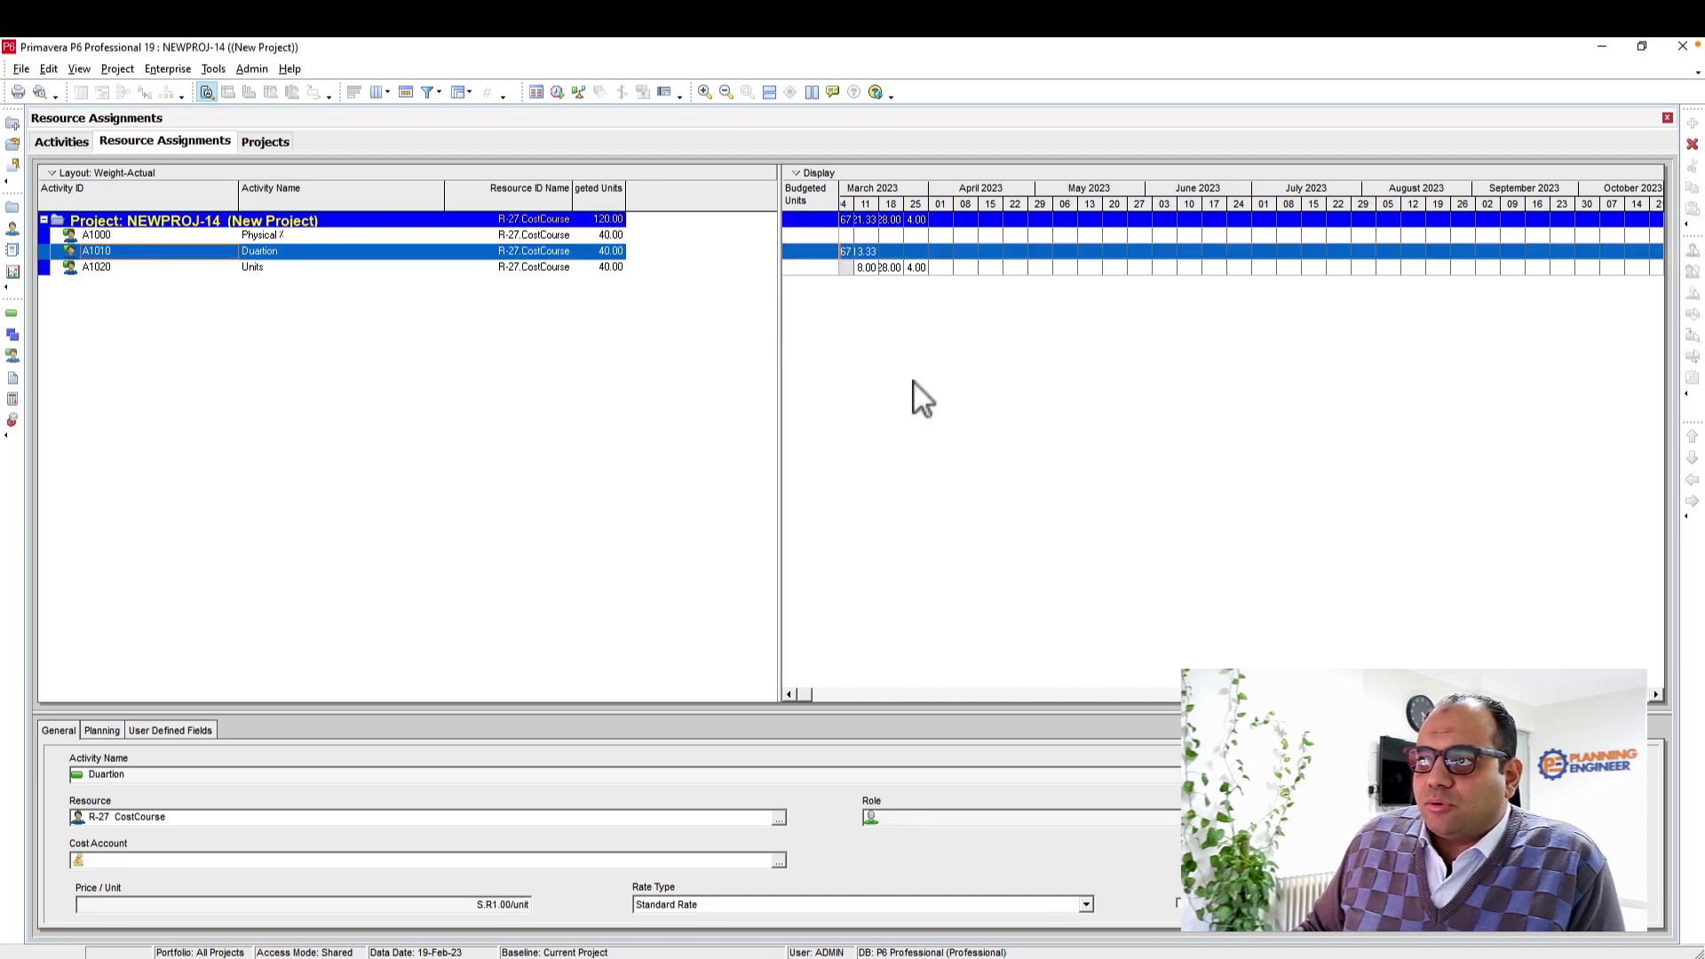
Paste the project row into Excel A1, showing 120 budgeted units in D2.
right_click(274, 220)
click(302, 228)
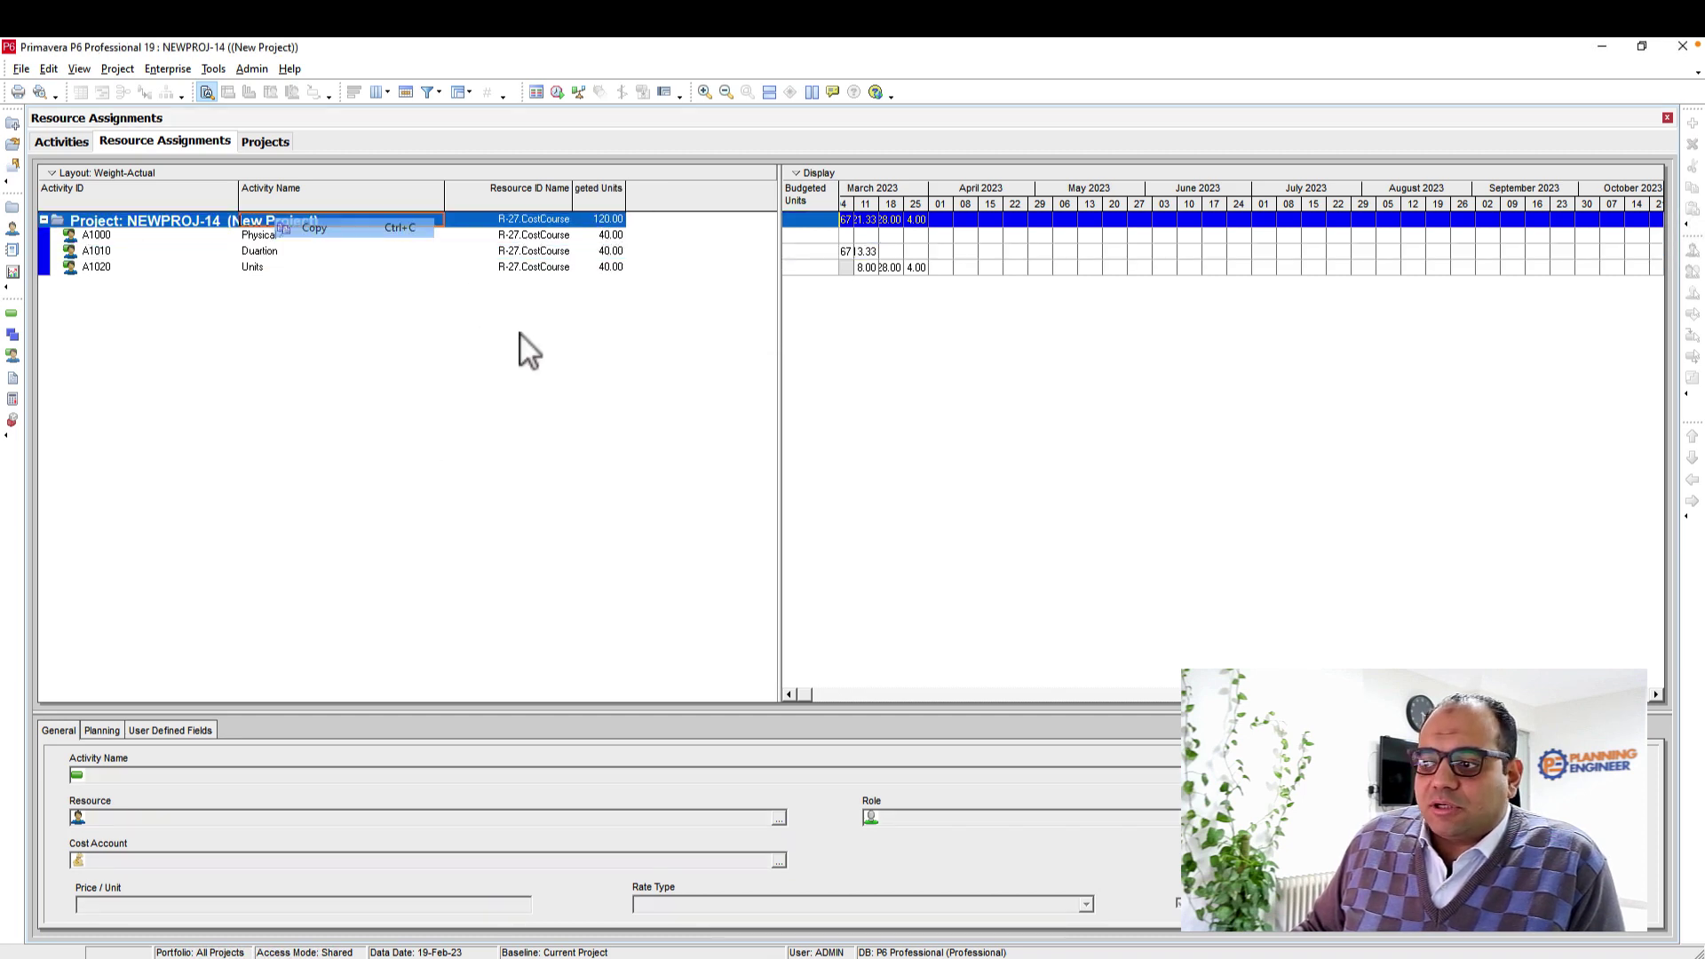
key(alt+Tab)
click(84, 304)
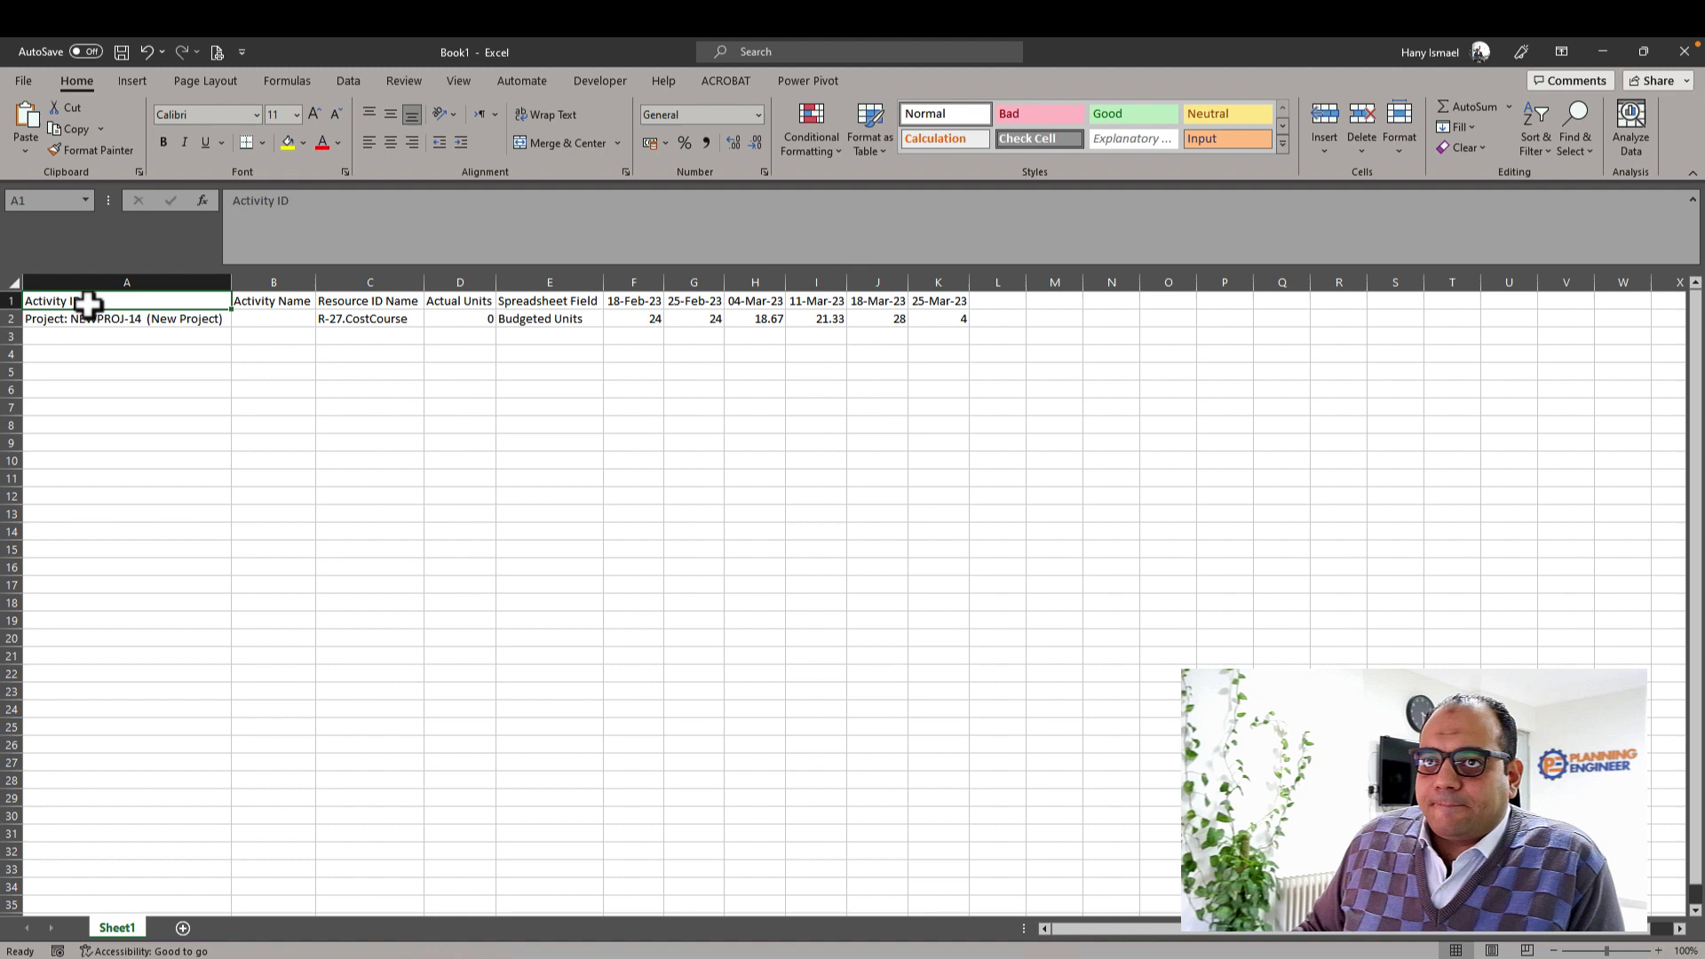
right_click(86, 303)
click(132, 426)
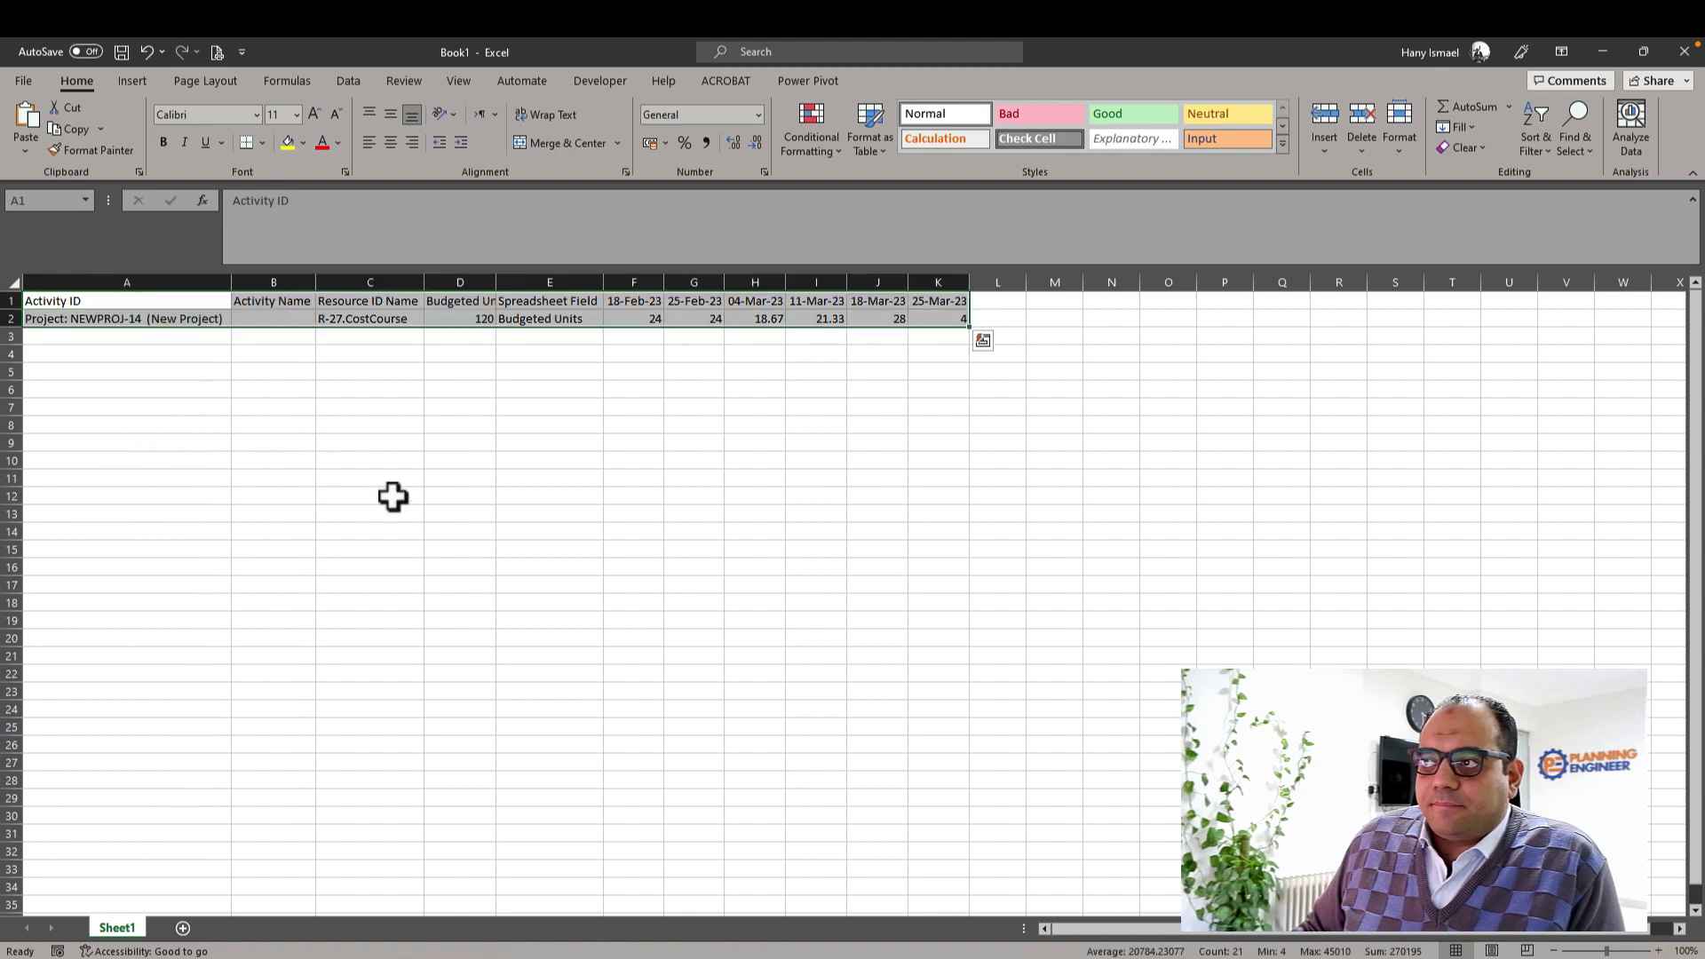
click(570, 494)
click(468, 321)
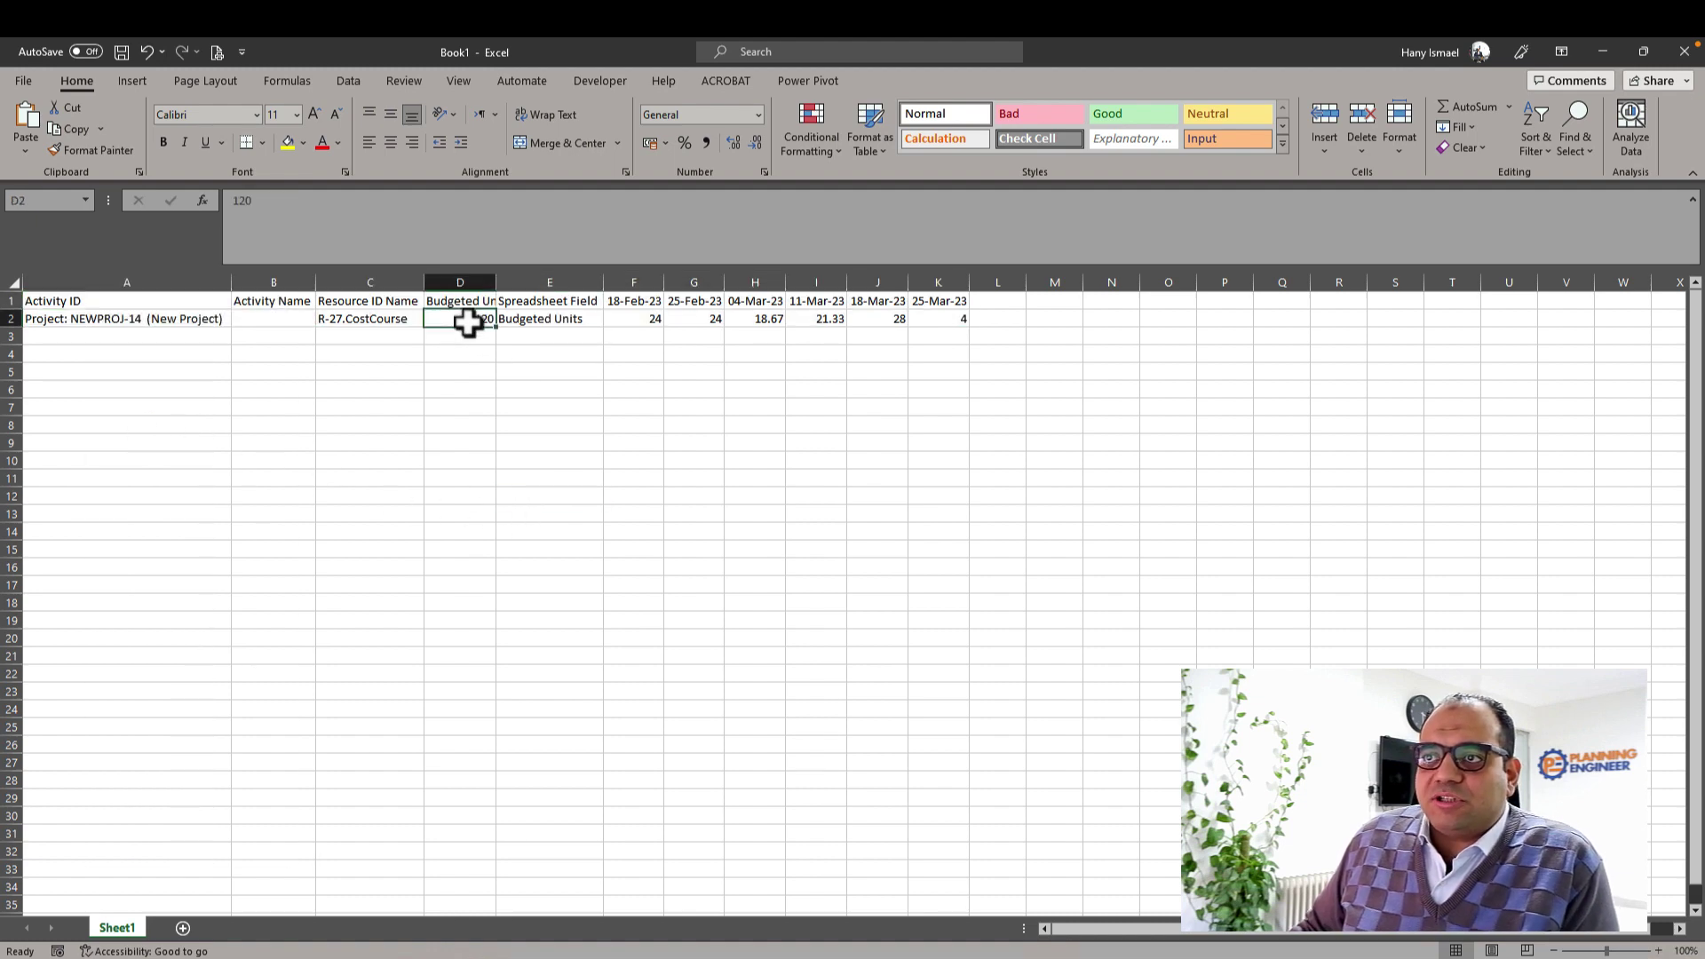
Enter =F2/$D$2 in F3 and fill it right to K3 as weekly shares of 120.
click(643, 338)
text(=)
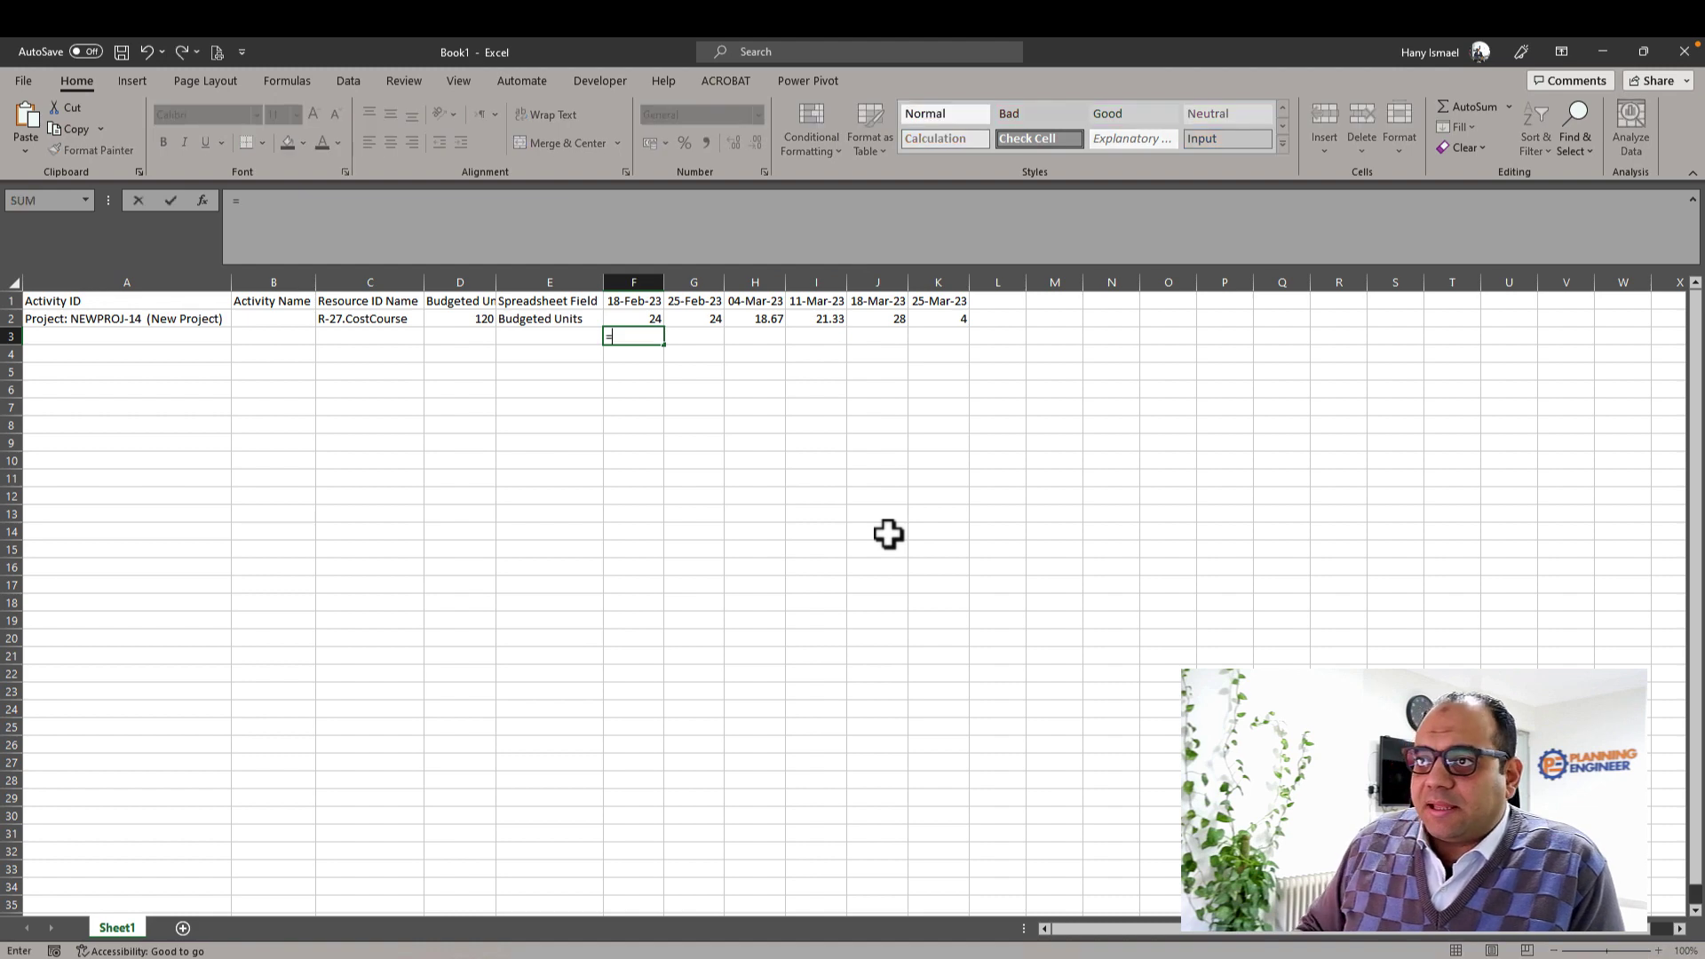
key(Up)
key(Left)
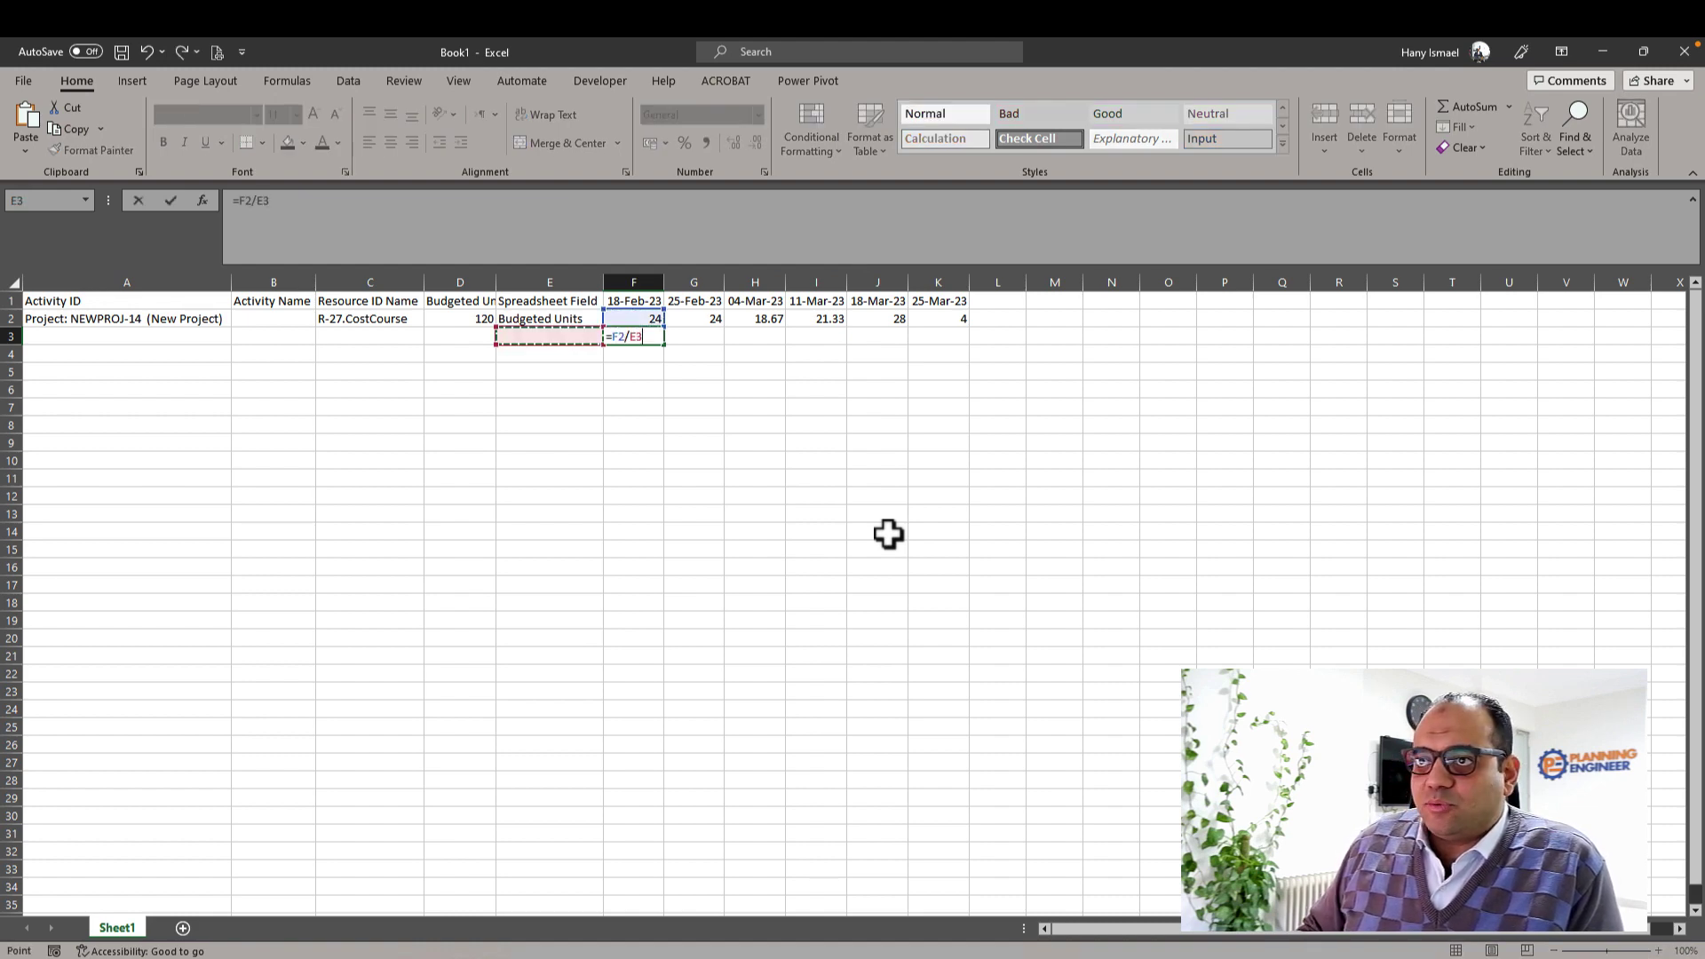
key(Left)
key(Up)
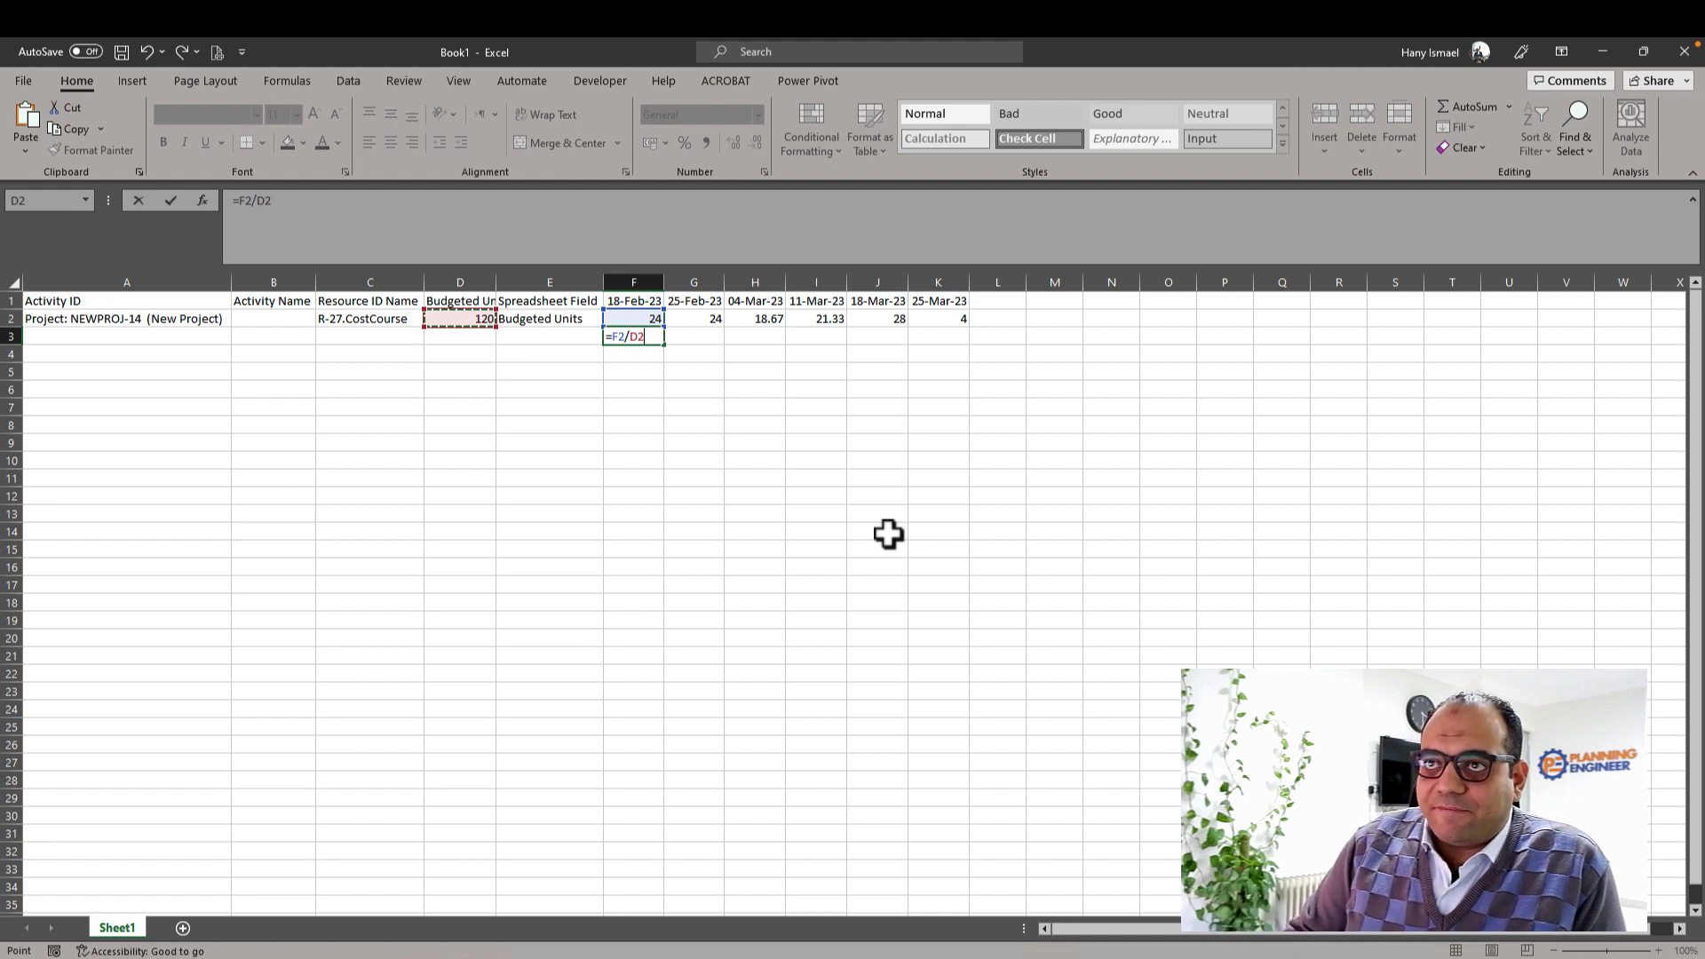
key(Return)
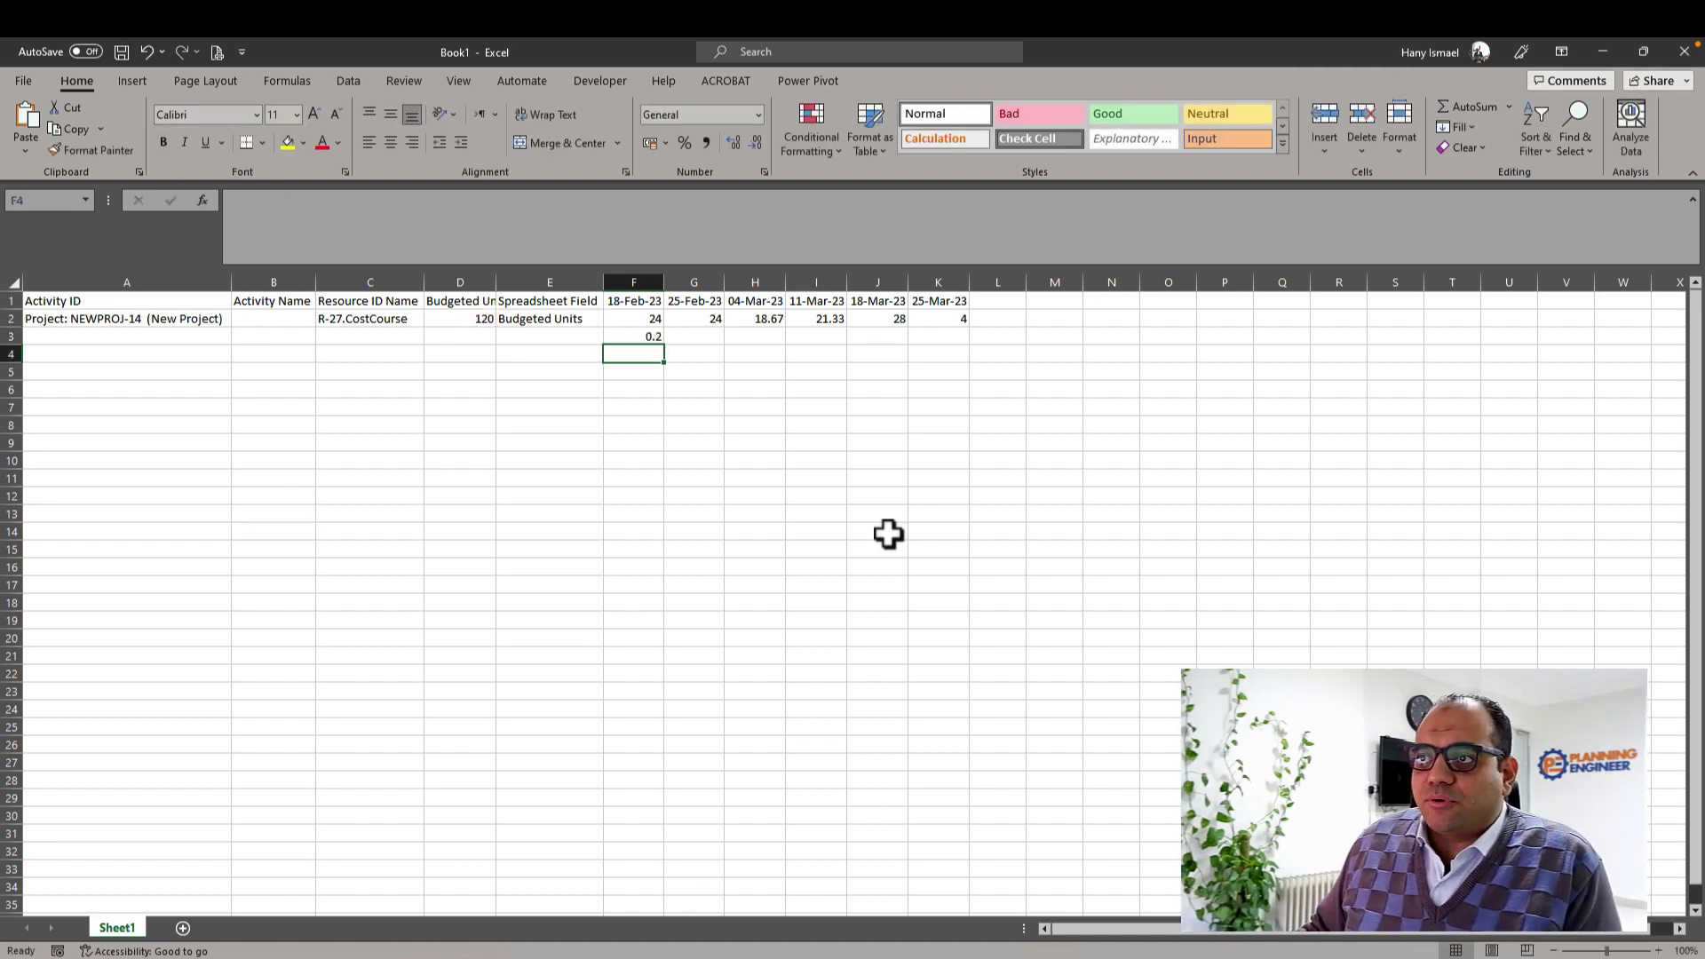
click(631, 337)
drag(665, 344, 968, 351)
Build the cumulative row: F4 =F3, G4 =G3+F4, filled right to K4.
click(635, 355)
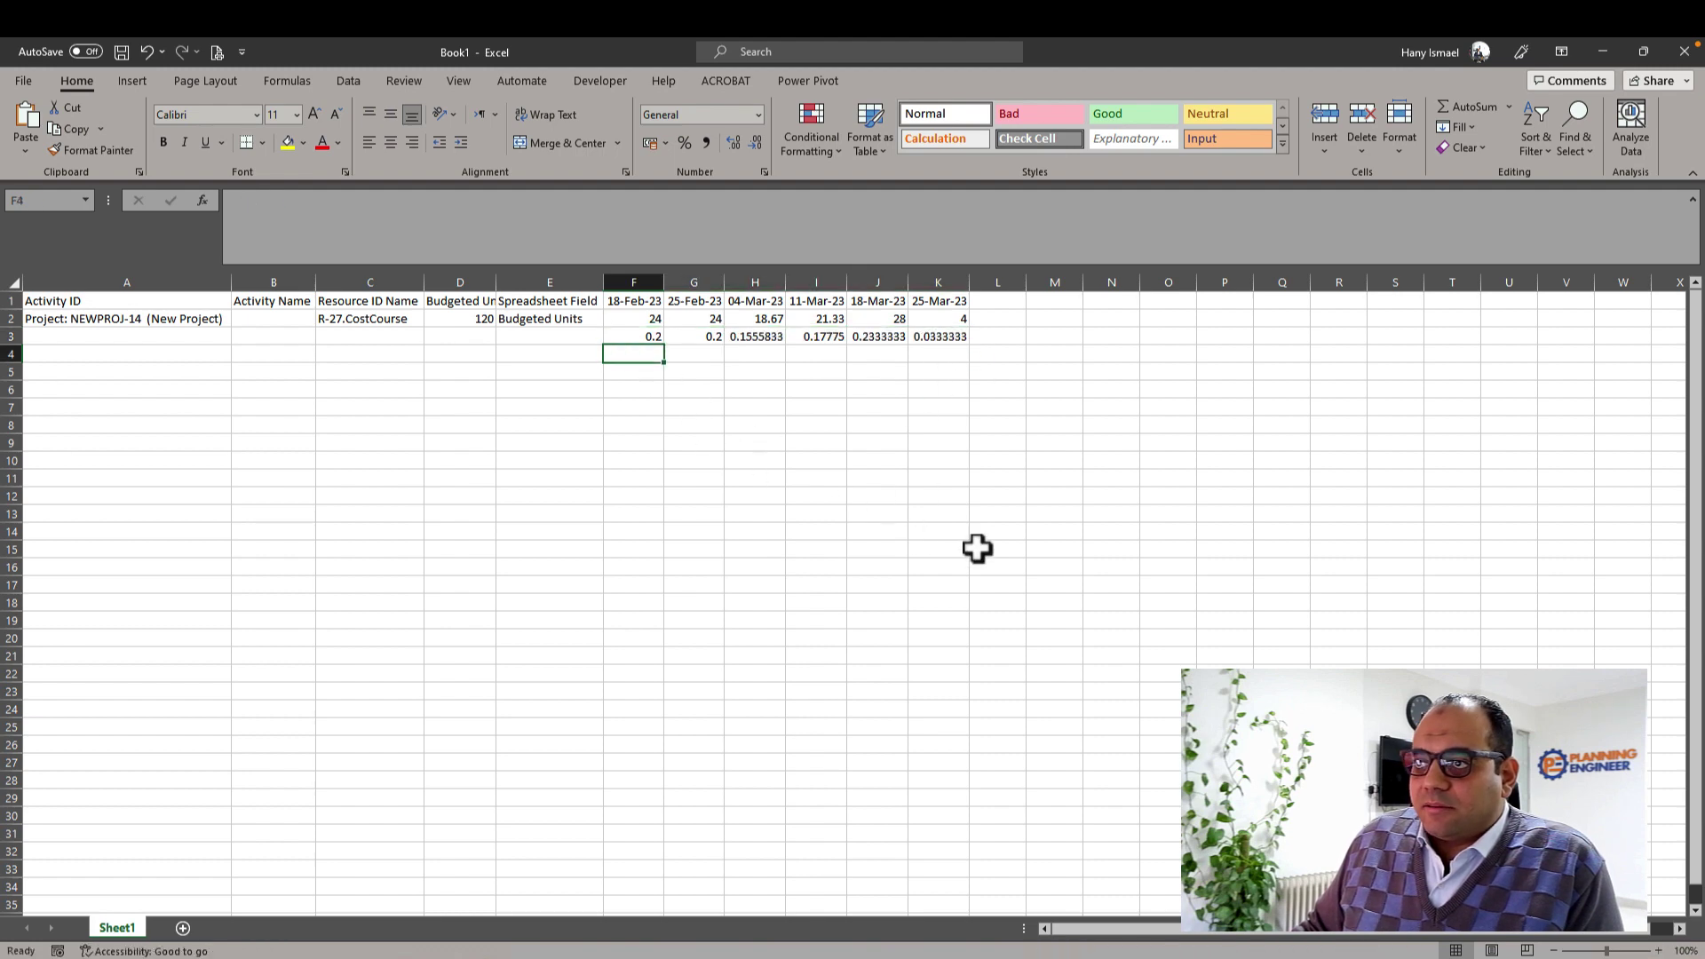
text(=F3)
key(Return)
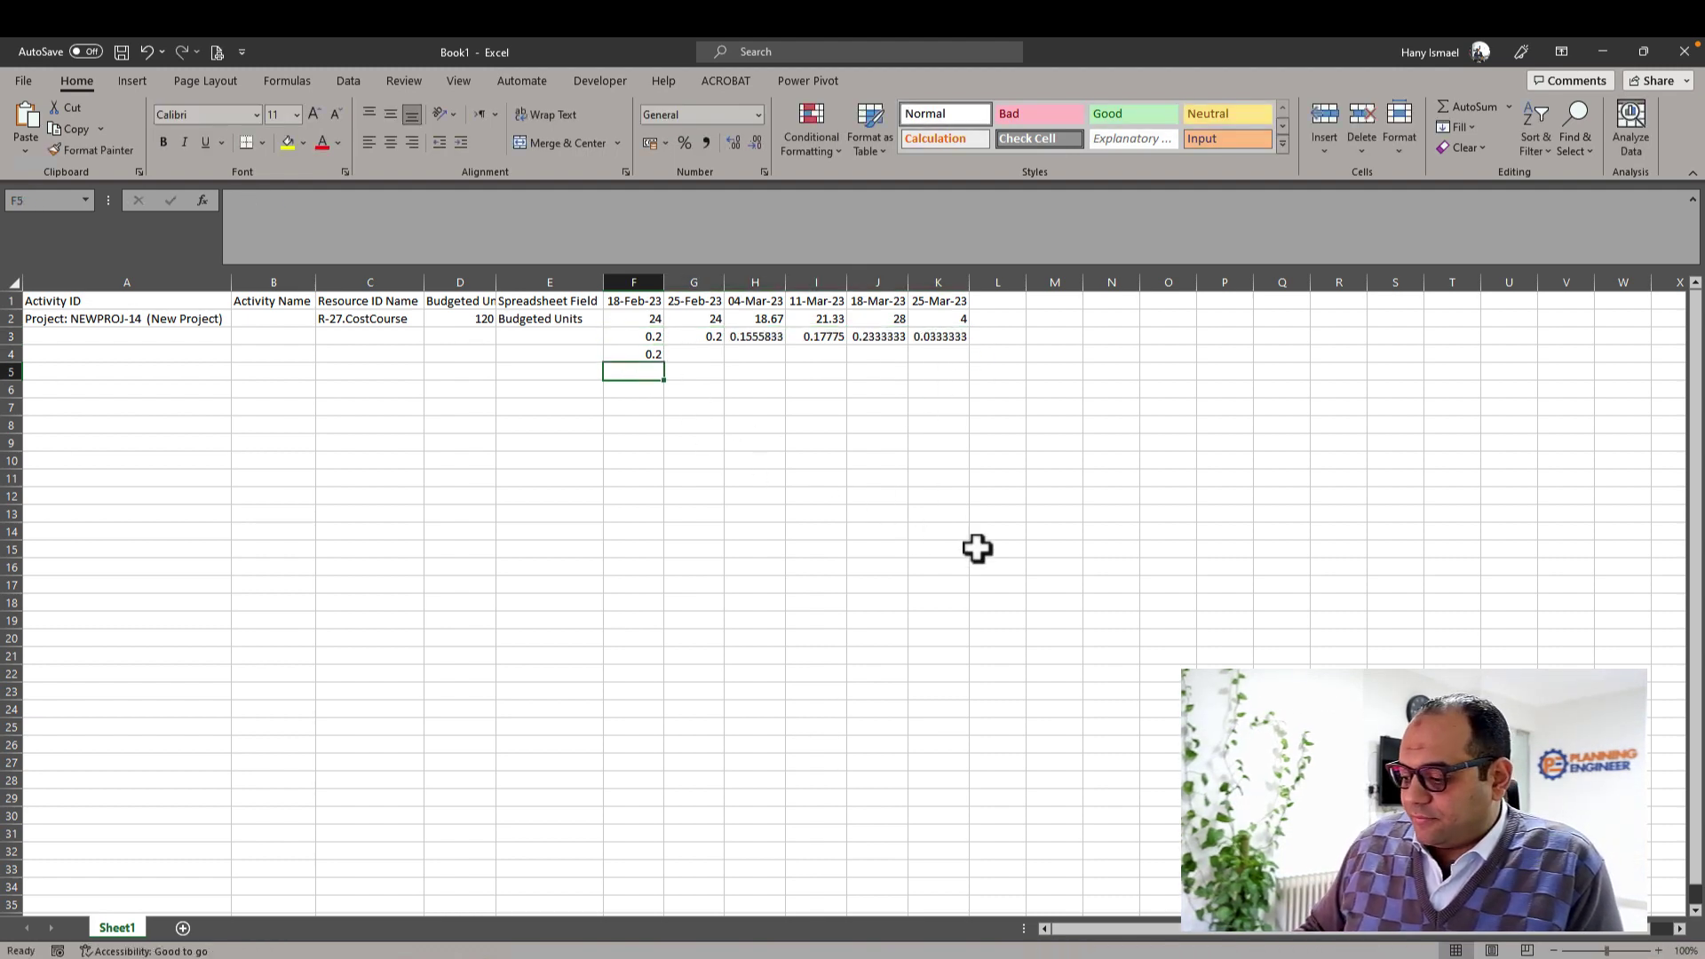
key(Up)
key(Right)
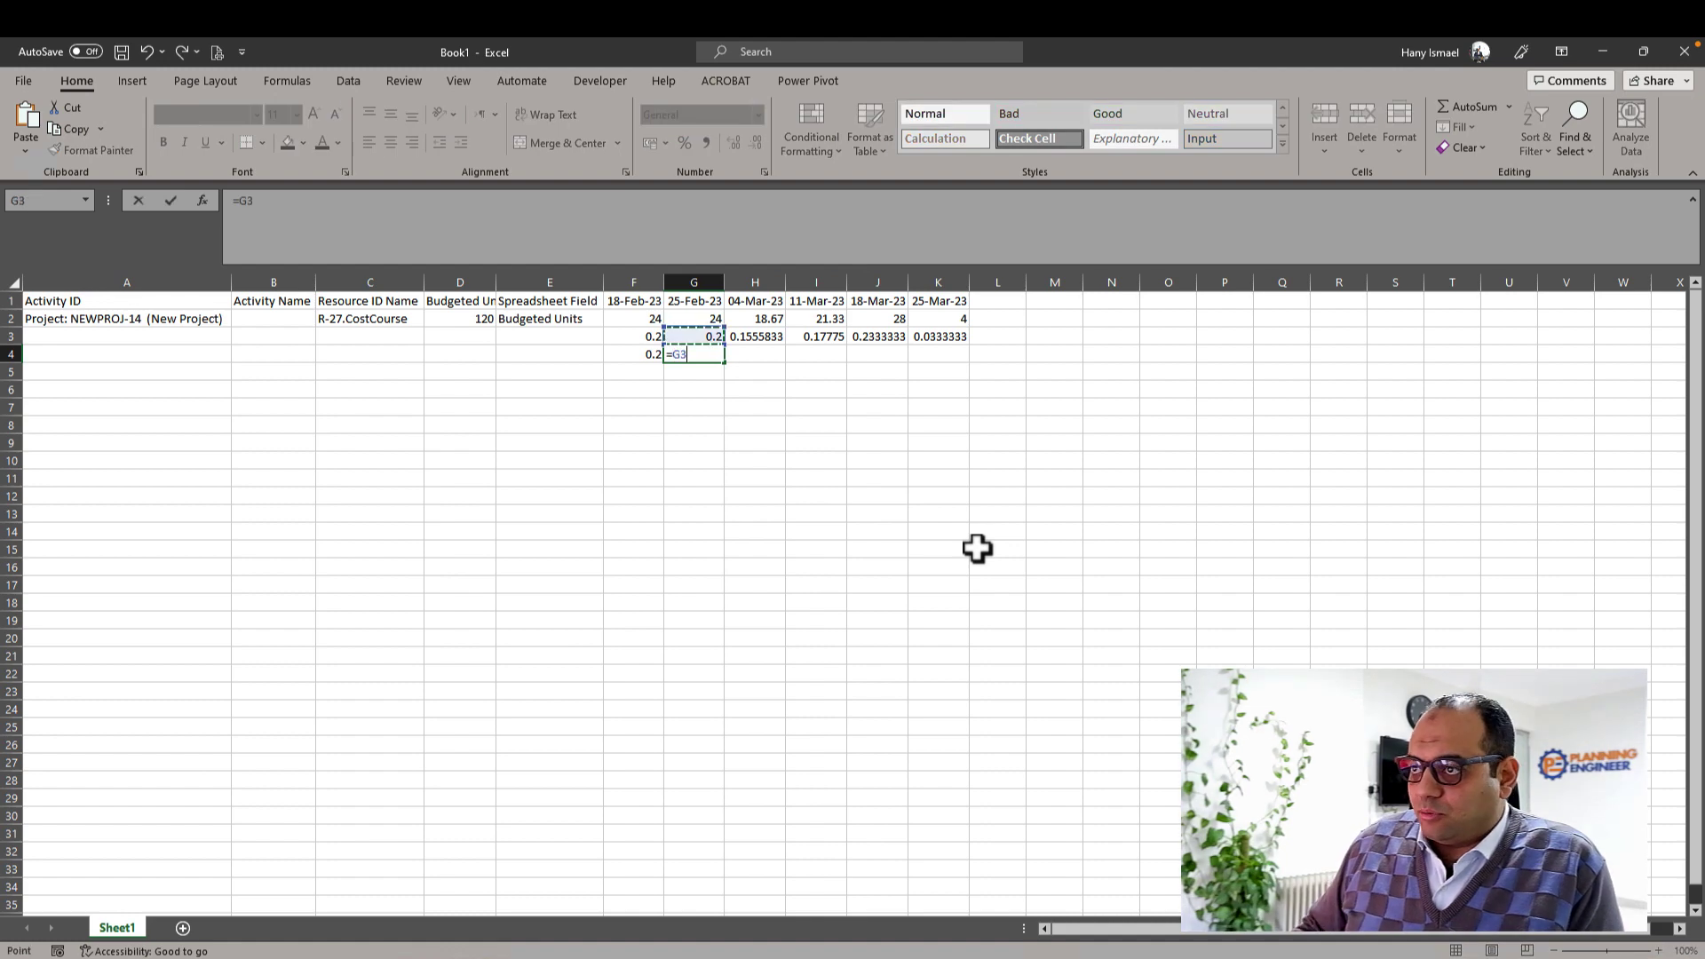
text(=G3+)
key(Left)
key(Return)
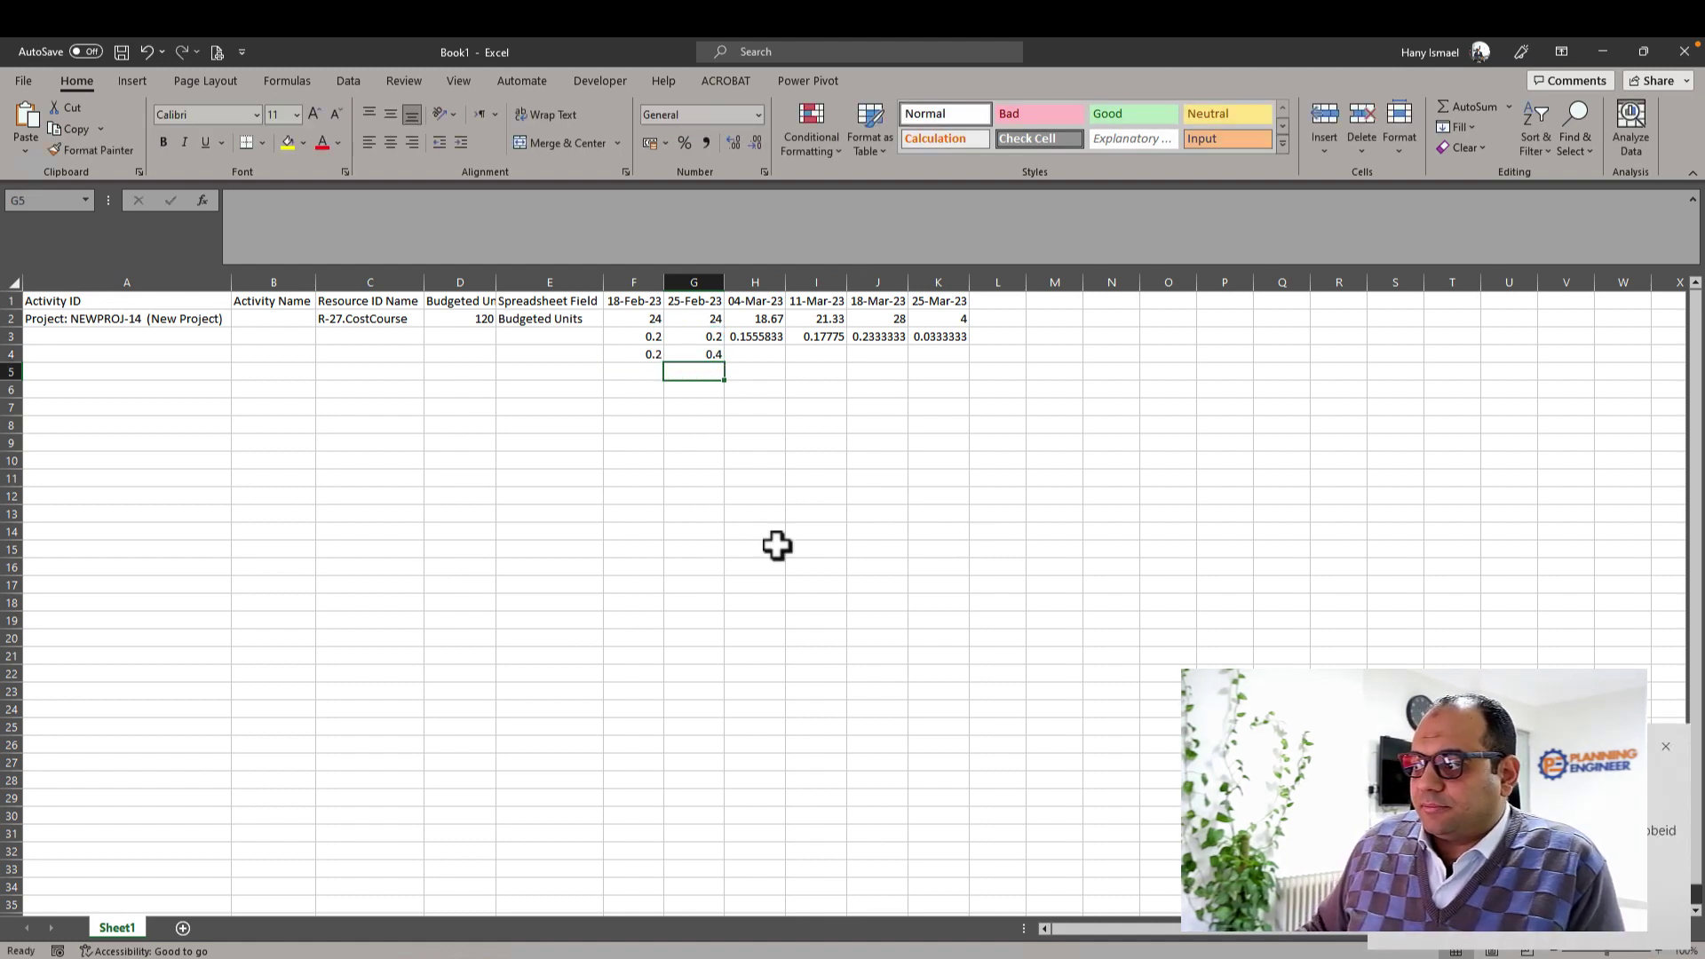
click(706, 357)
drag(726, 366, 976, 364)
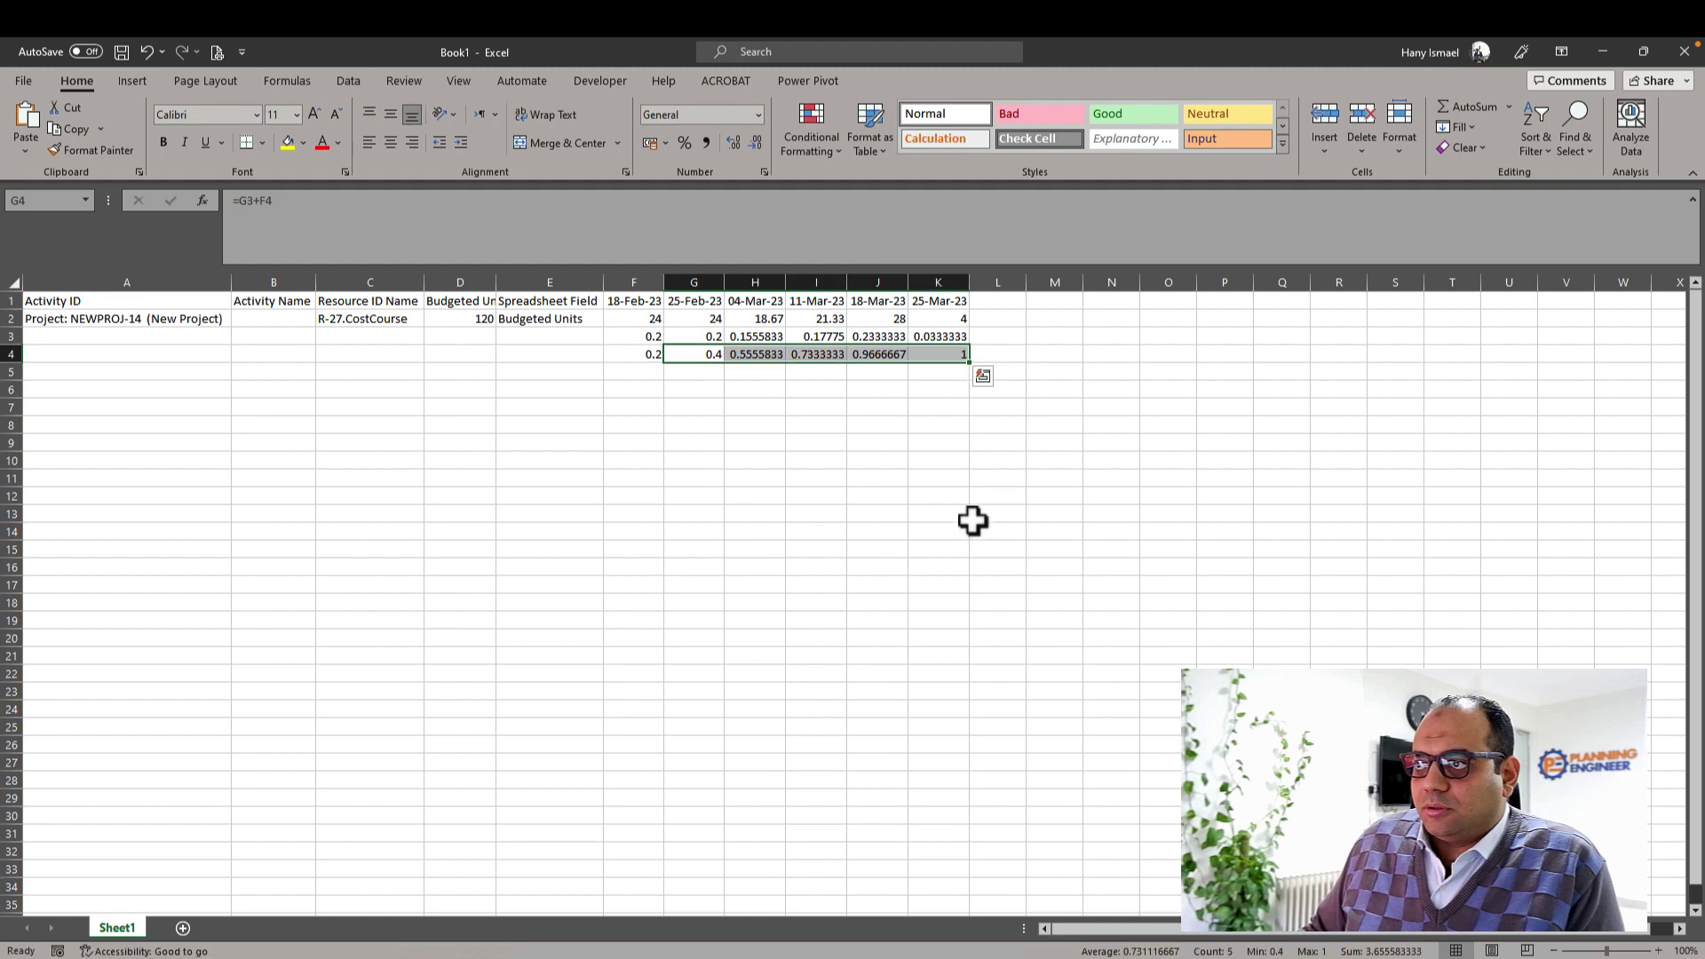
click(655, 337)
Format F3:K4 as Percentage through Format Cells.
drag(657, 339, 955, 353)
right_click(959, 357)
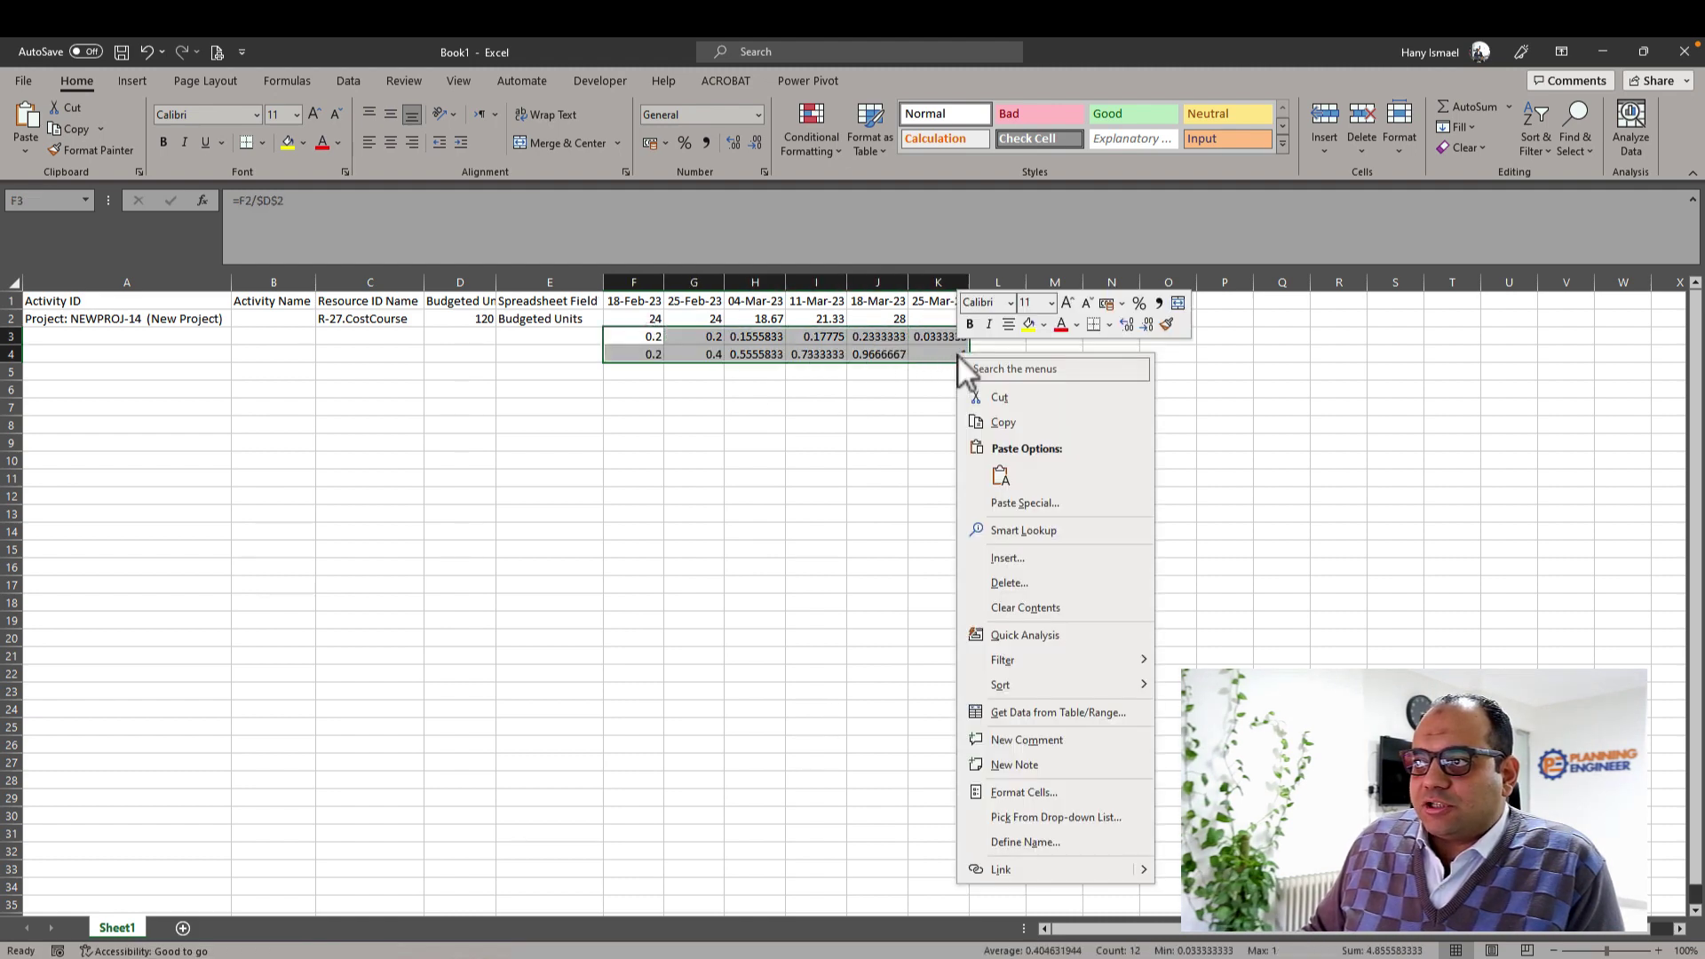
click(1070, 792)
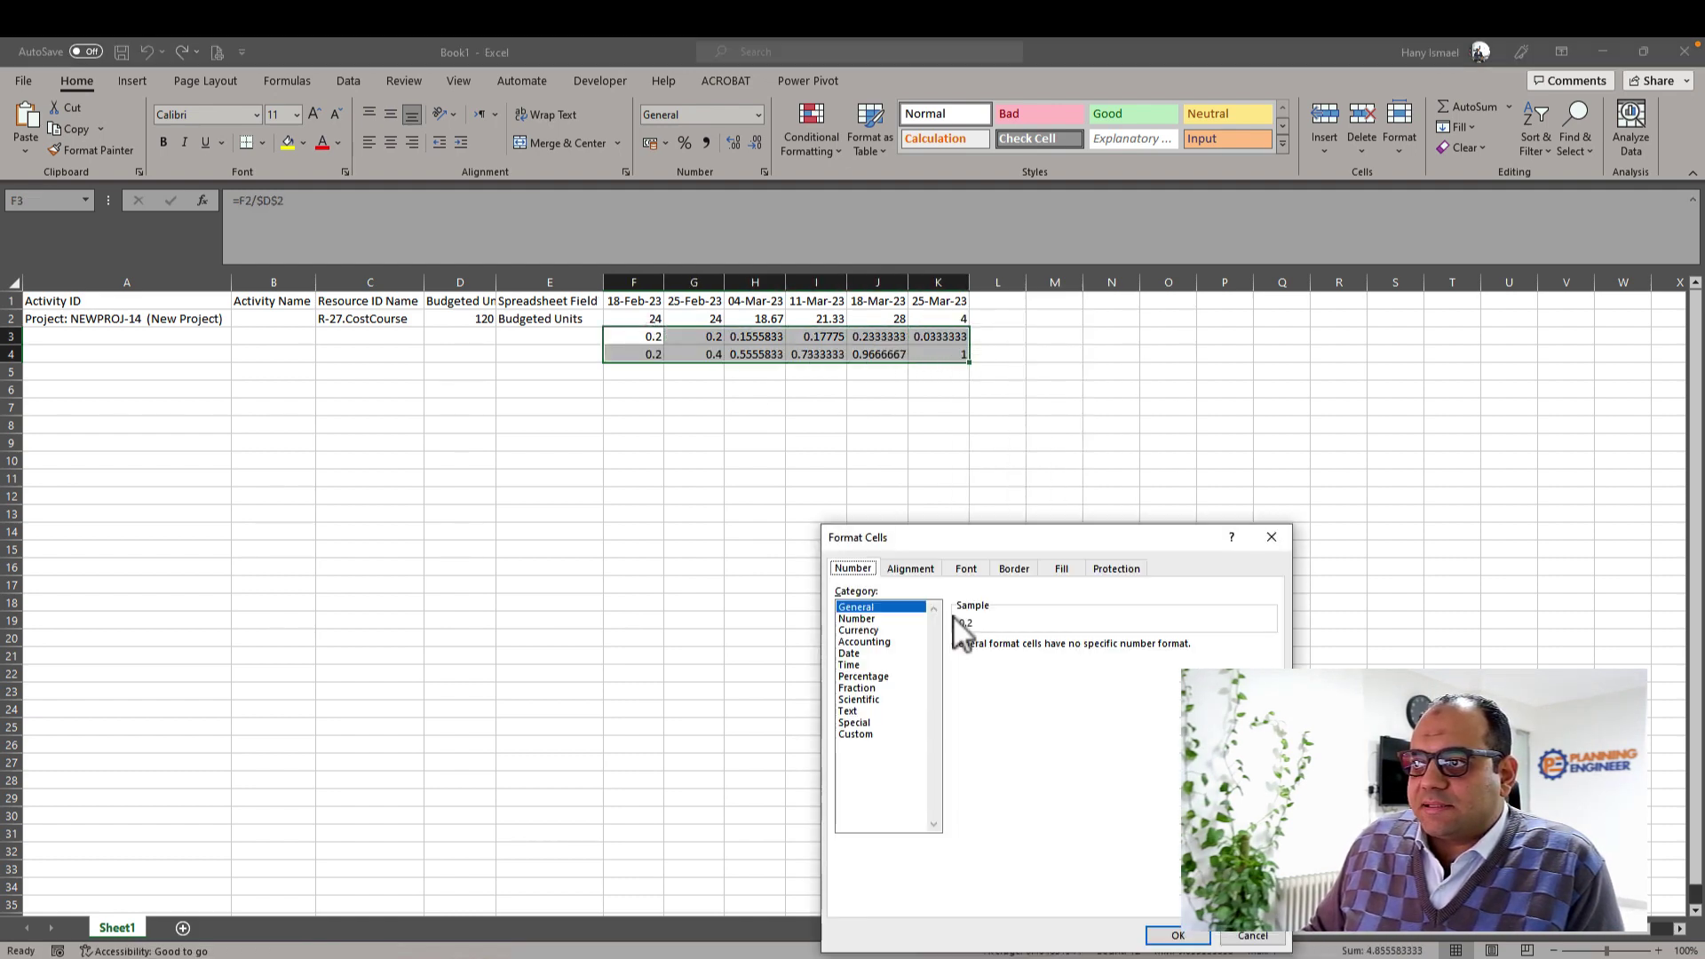
click(883, 677)
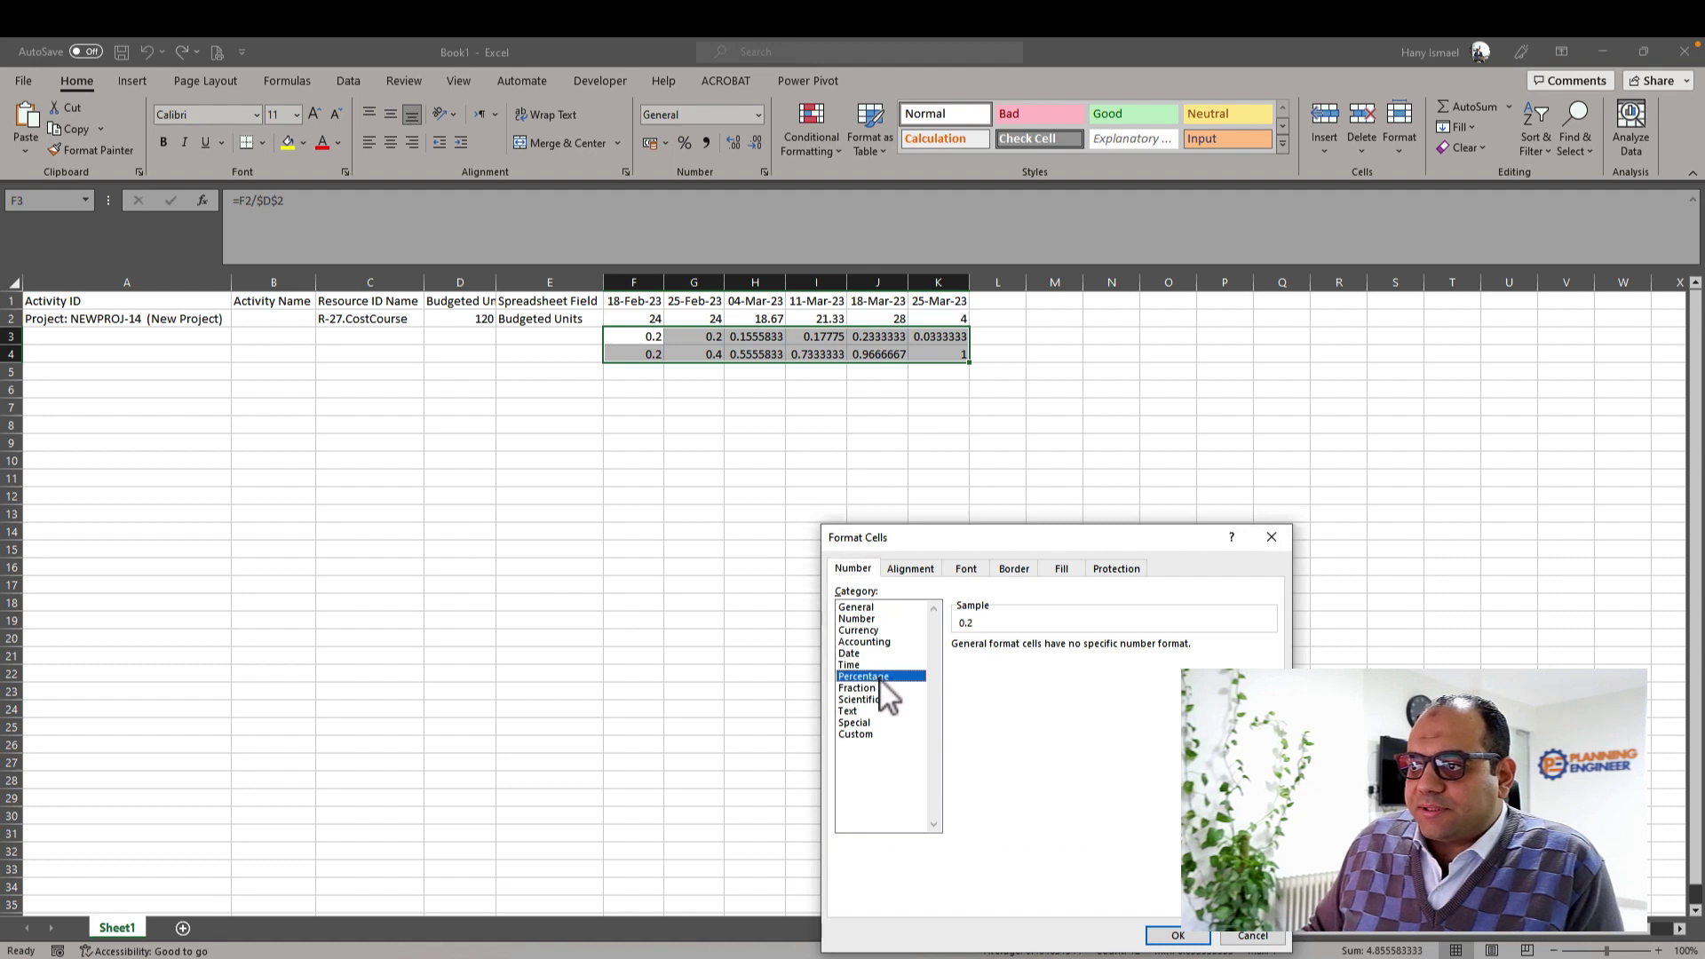
click(1178, 936)
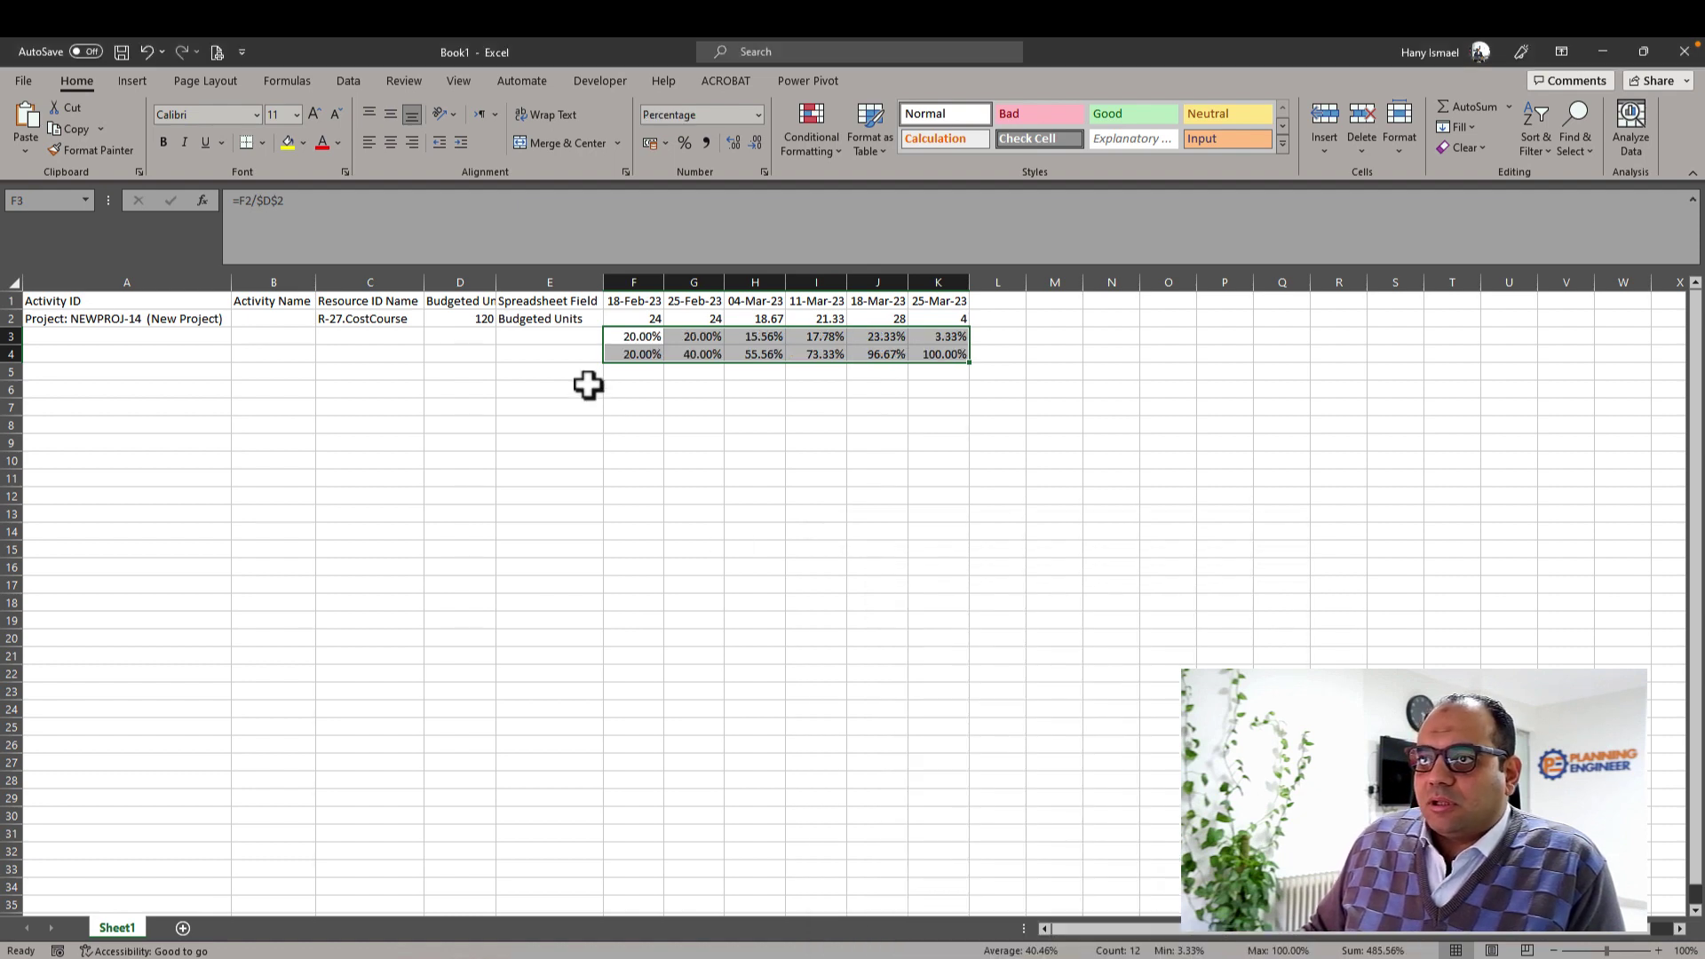
Label the rows 'Weekly %' in E3 and 'Cumm. %' in E4.
click(561, 339)
text(Weekly %)
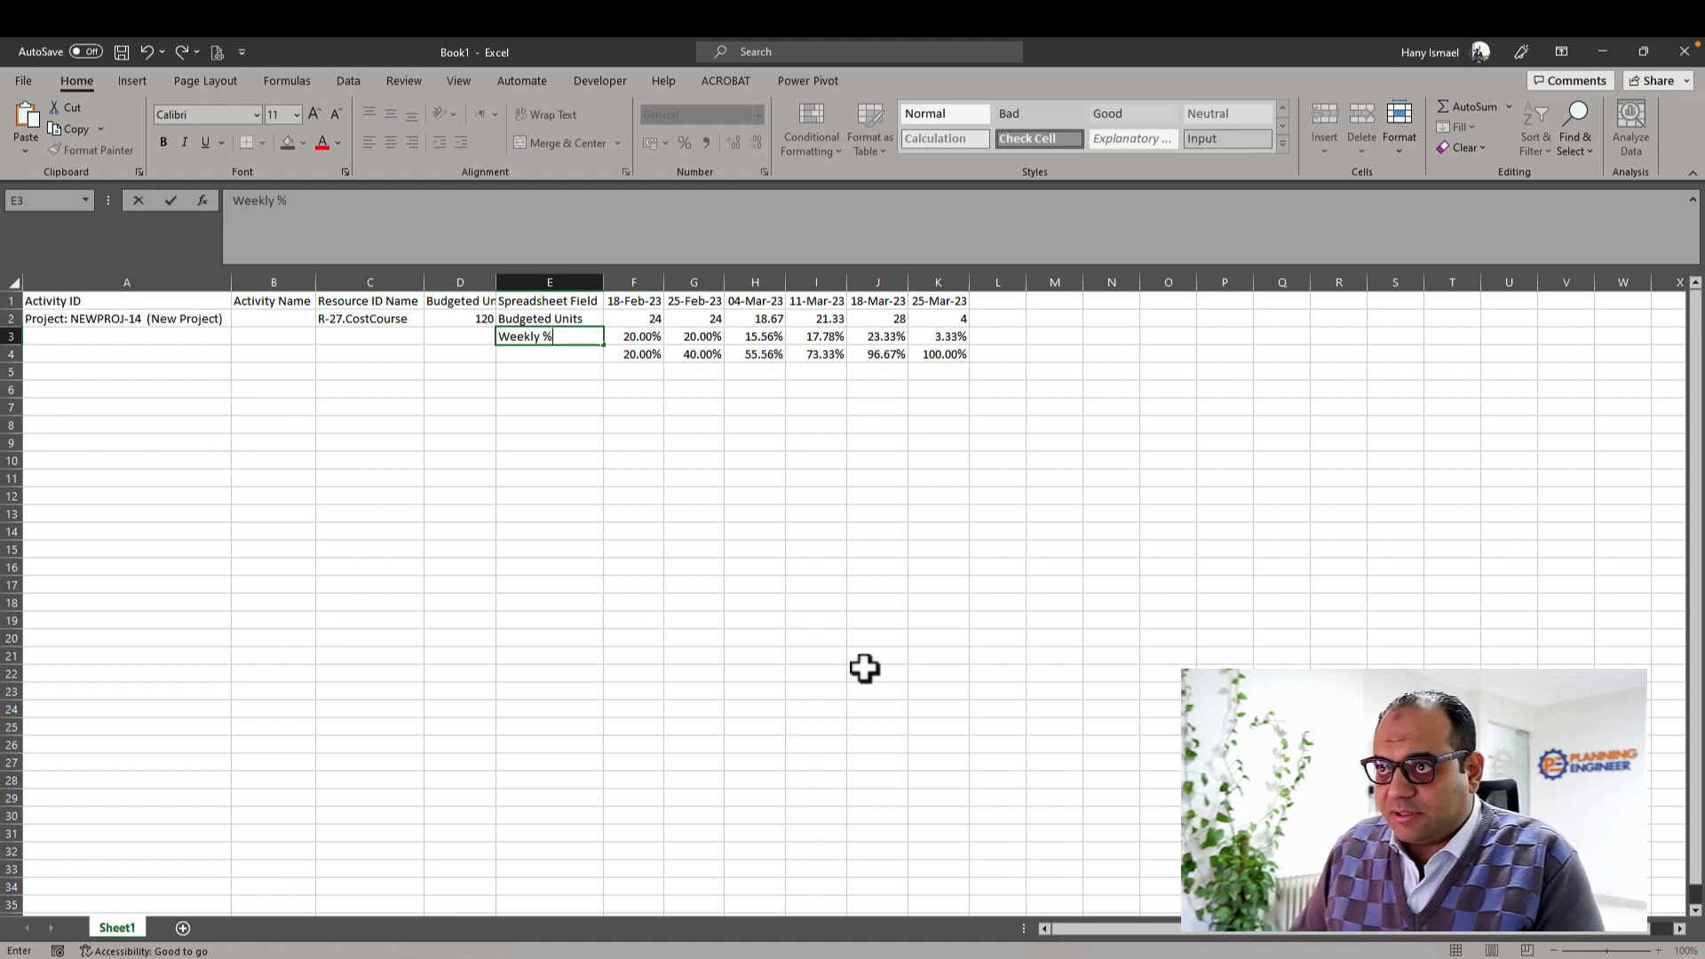
key(Return)
text(Cumm. )
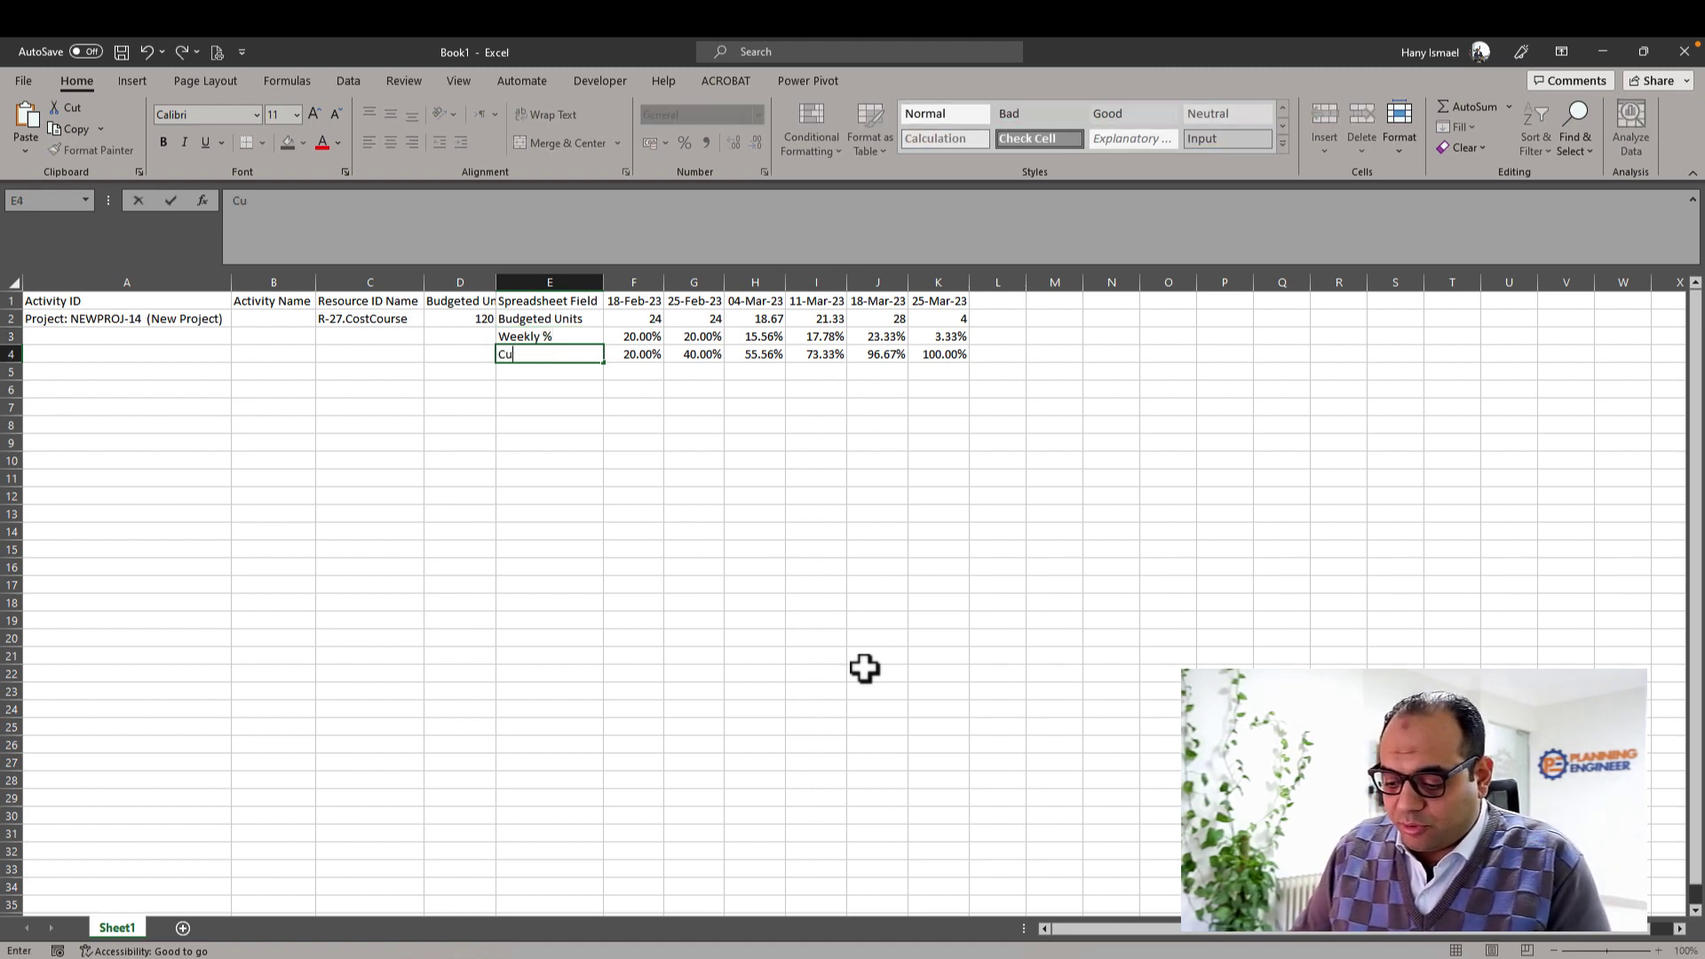
text(%)
key(Return)
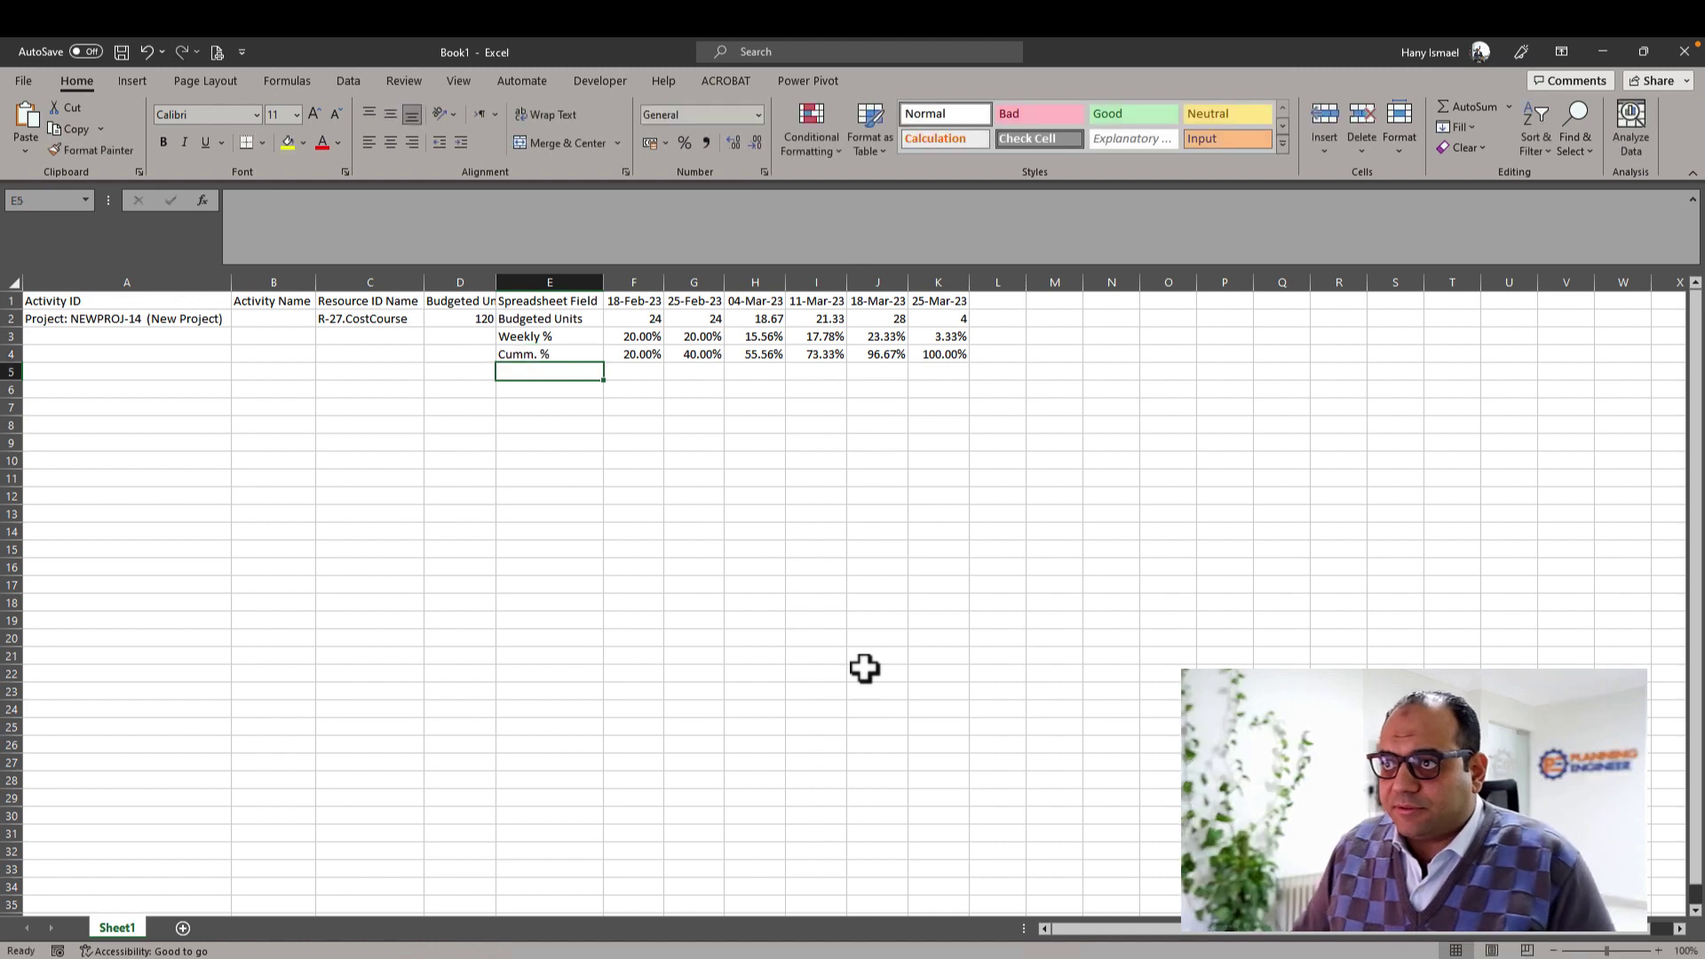
Insert a Clustered Column chart of E3:K4 from Recommended Charts.
drag(530, 336, 951, 354)
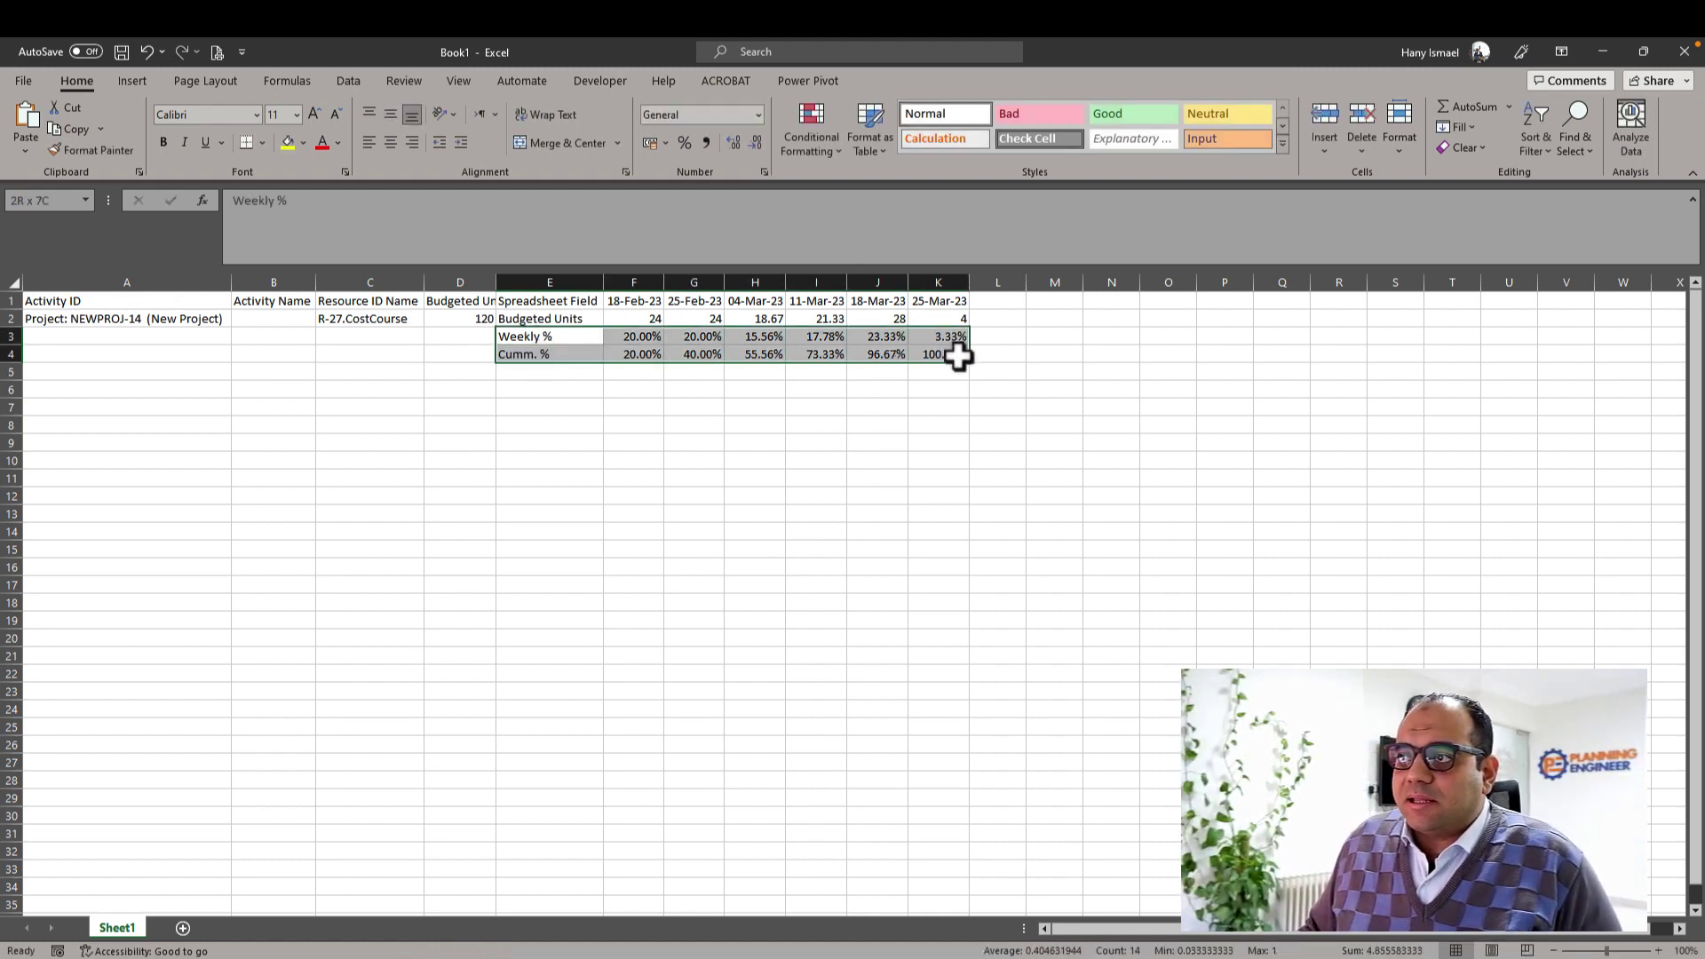
click(134, 83)
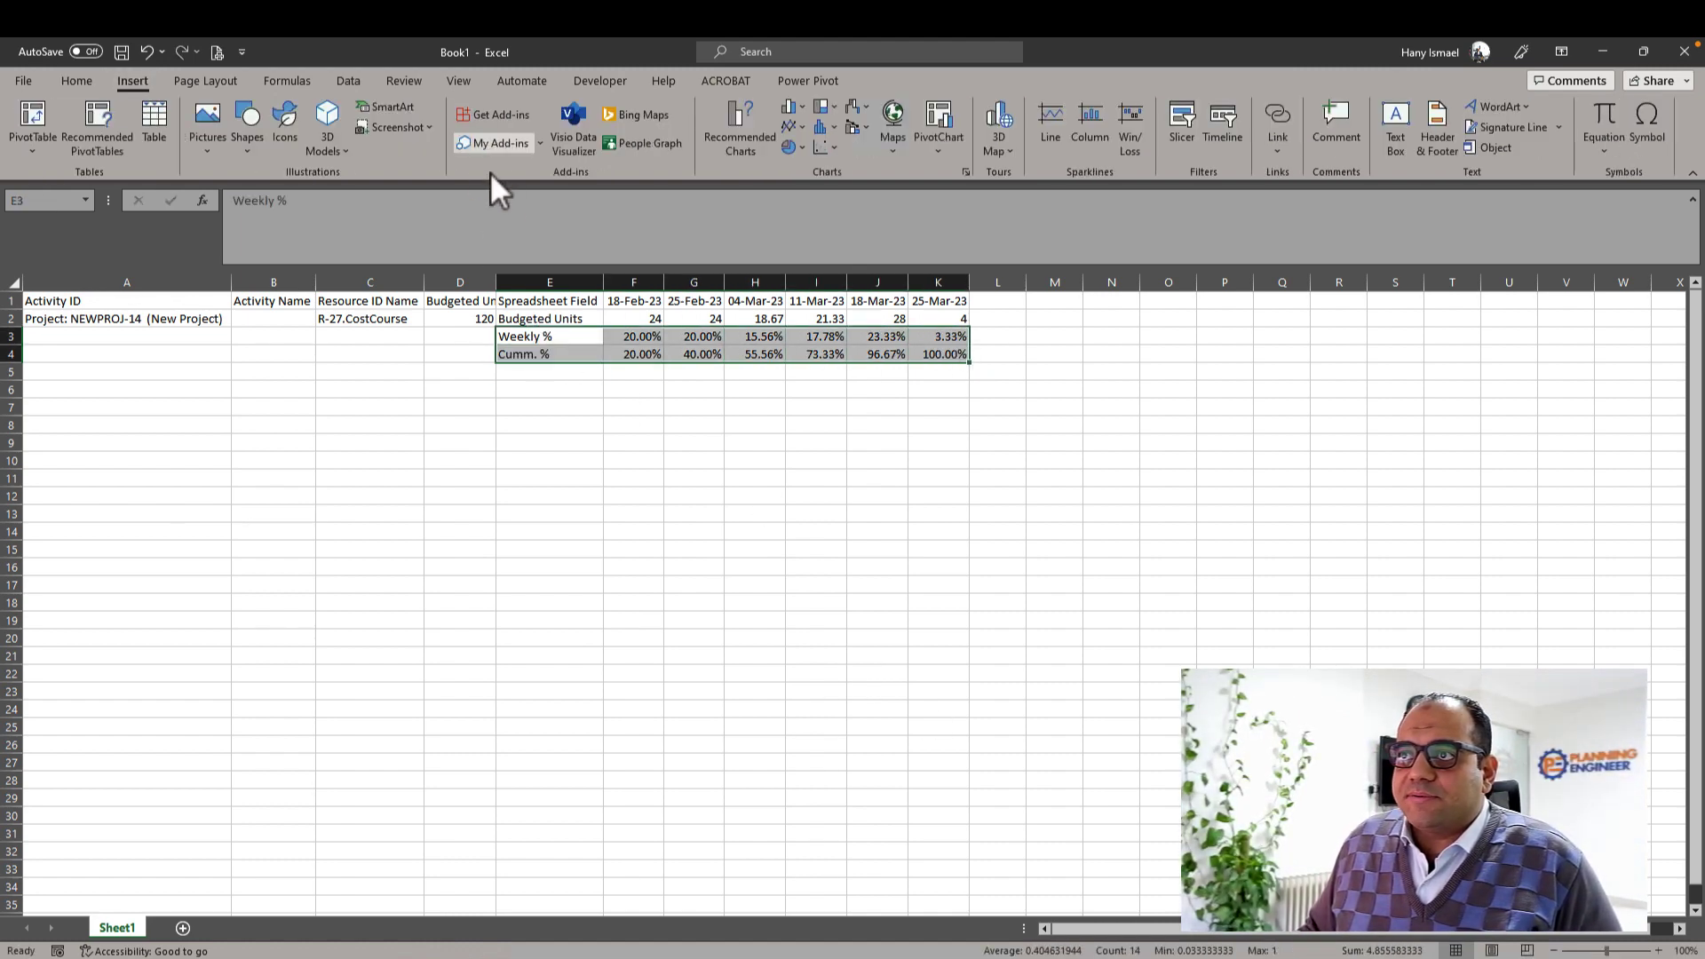
click(735, 133)
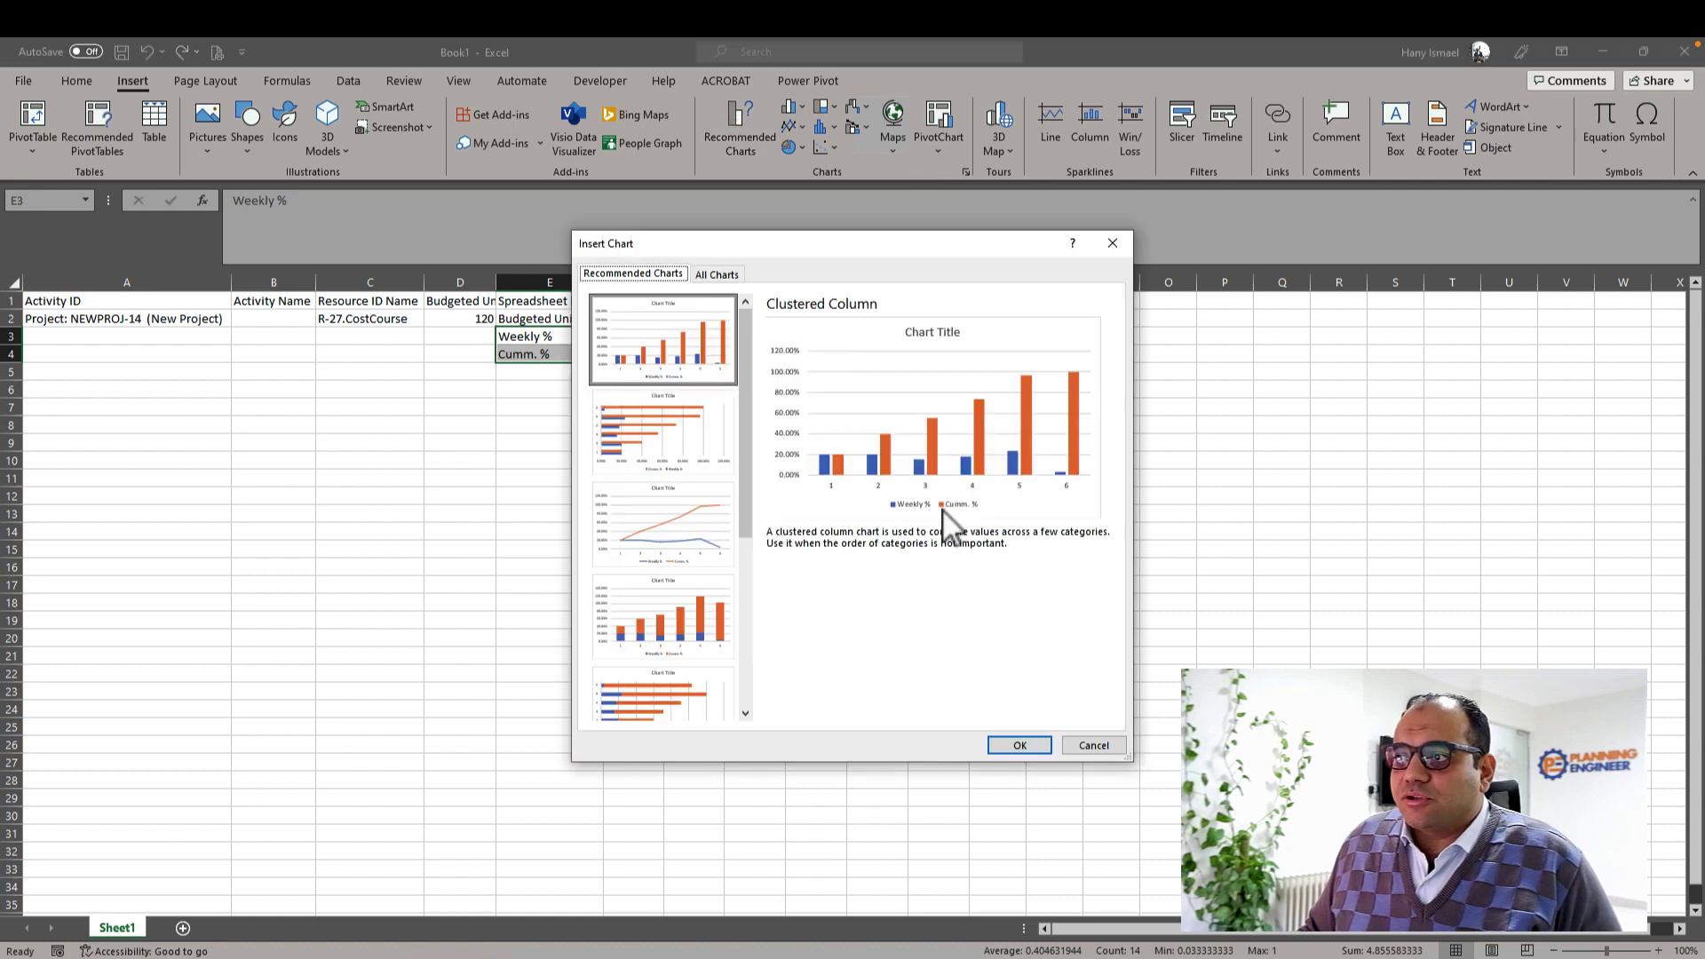
mouse_move(744, 396)
mouse_down()
mouse_move(746, 638)
mouse_move(759, 530)
mouse_up()
click(1008, 744)
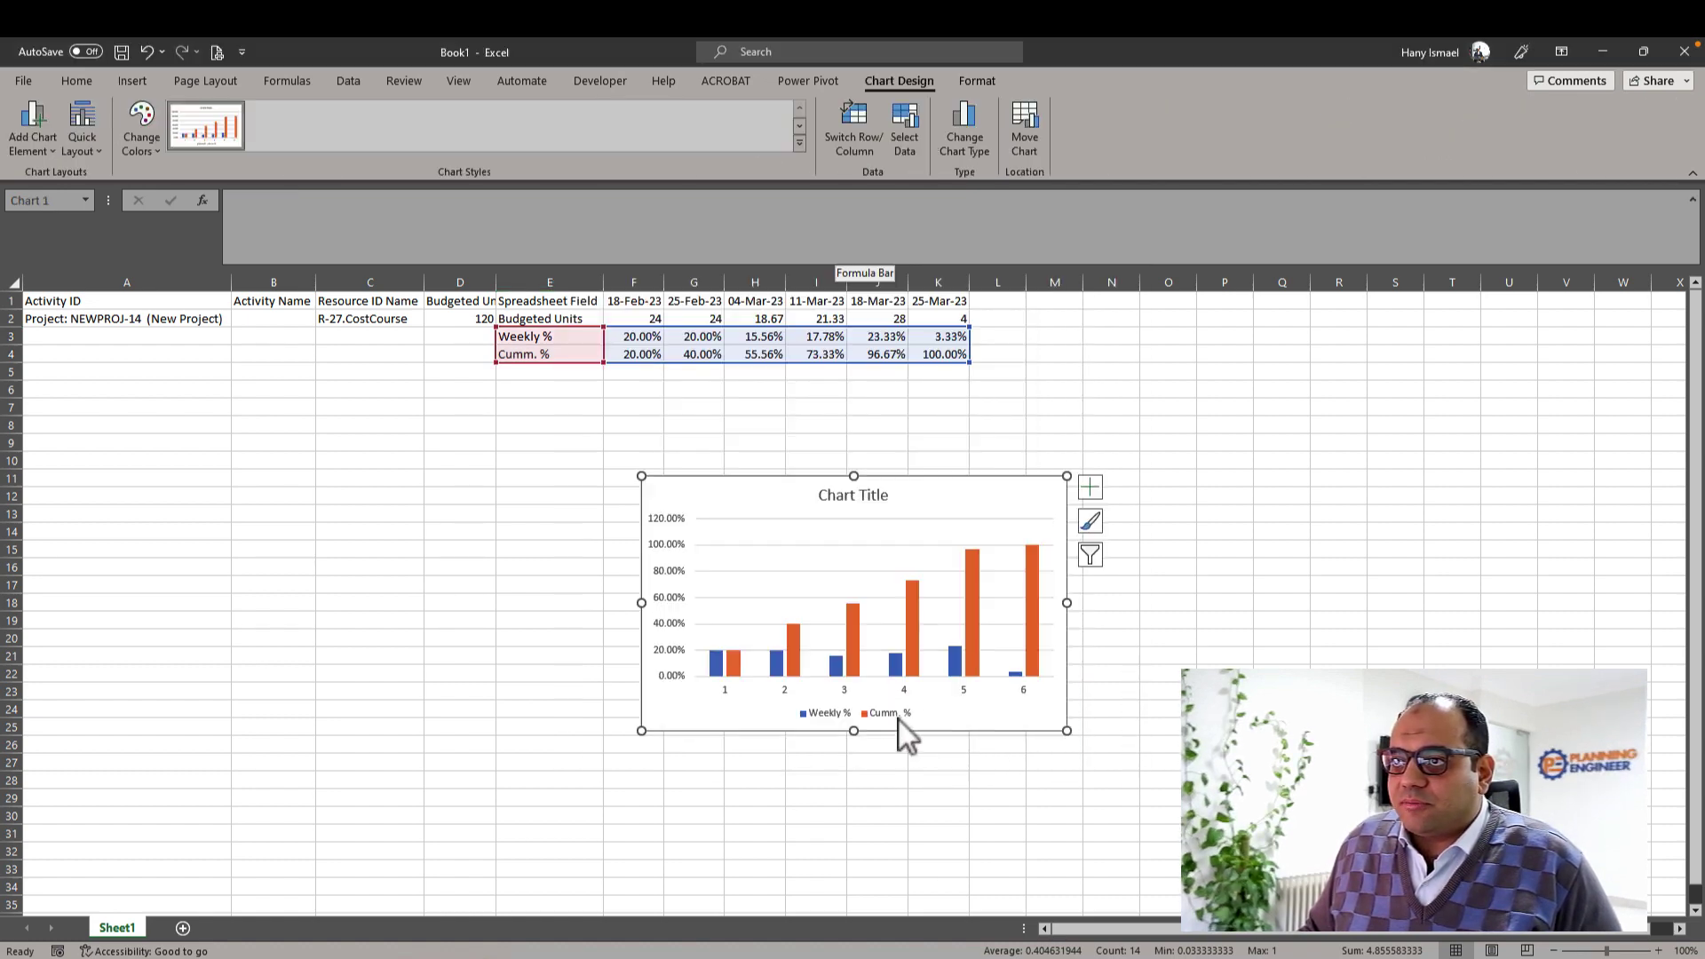
Change the chart to a Combo type with Cumm. % on the secondary axis.
right_click(856, 564)
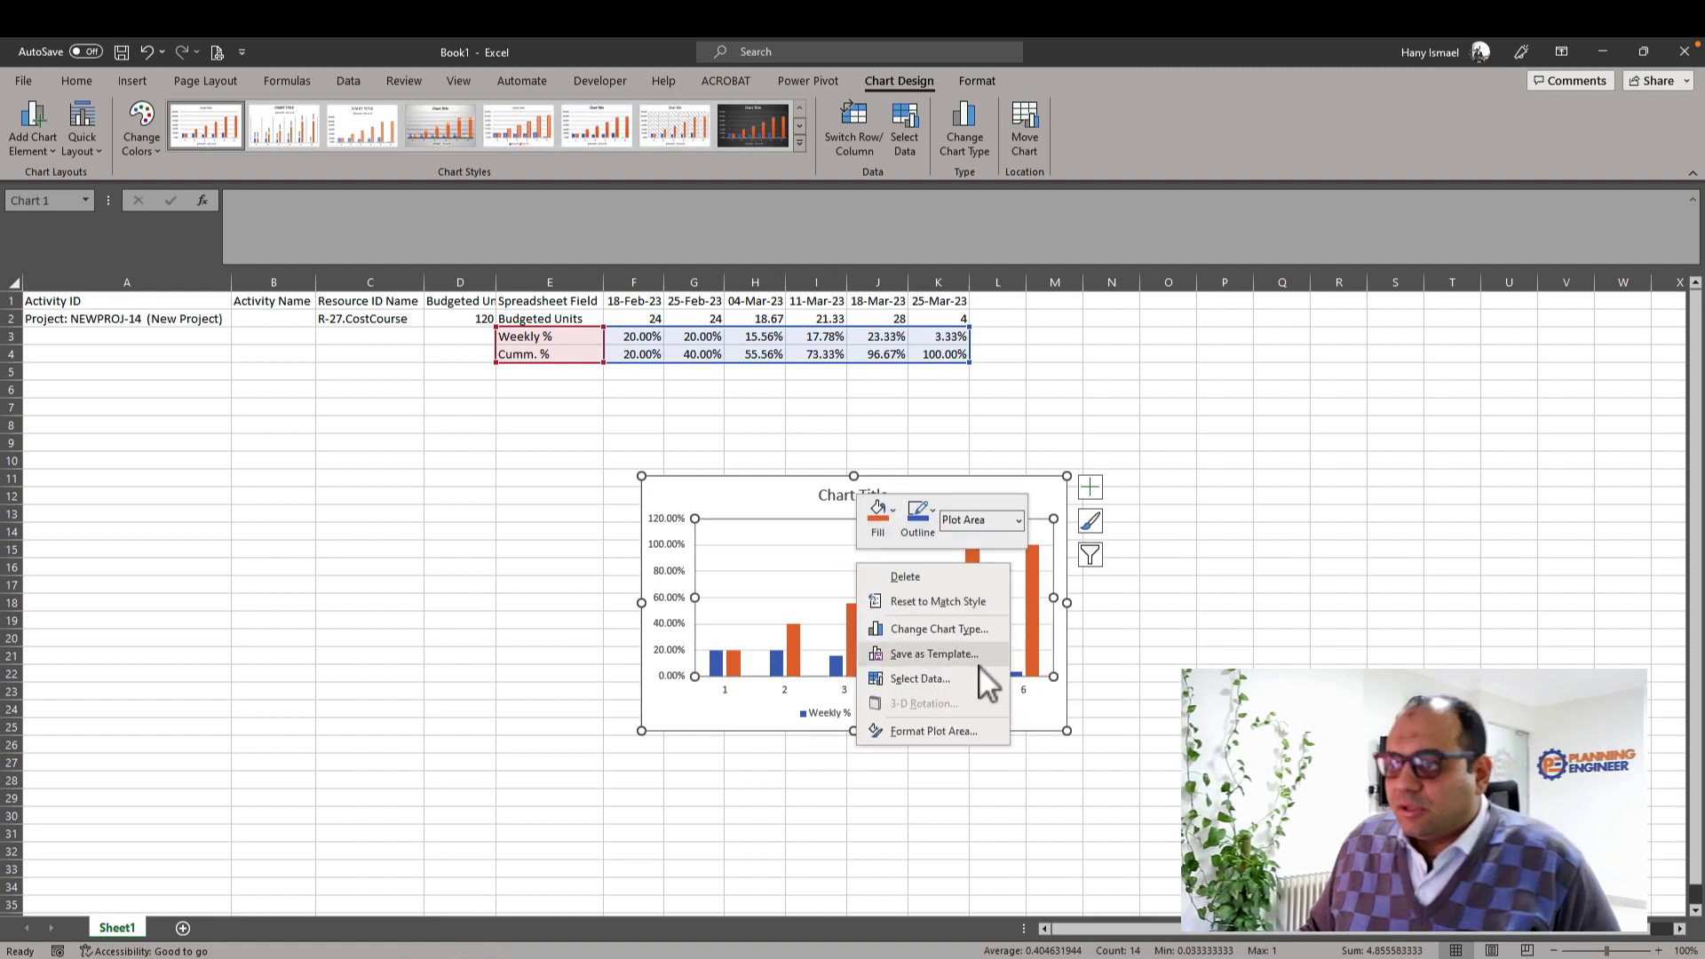
click(981, 632)
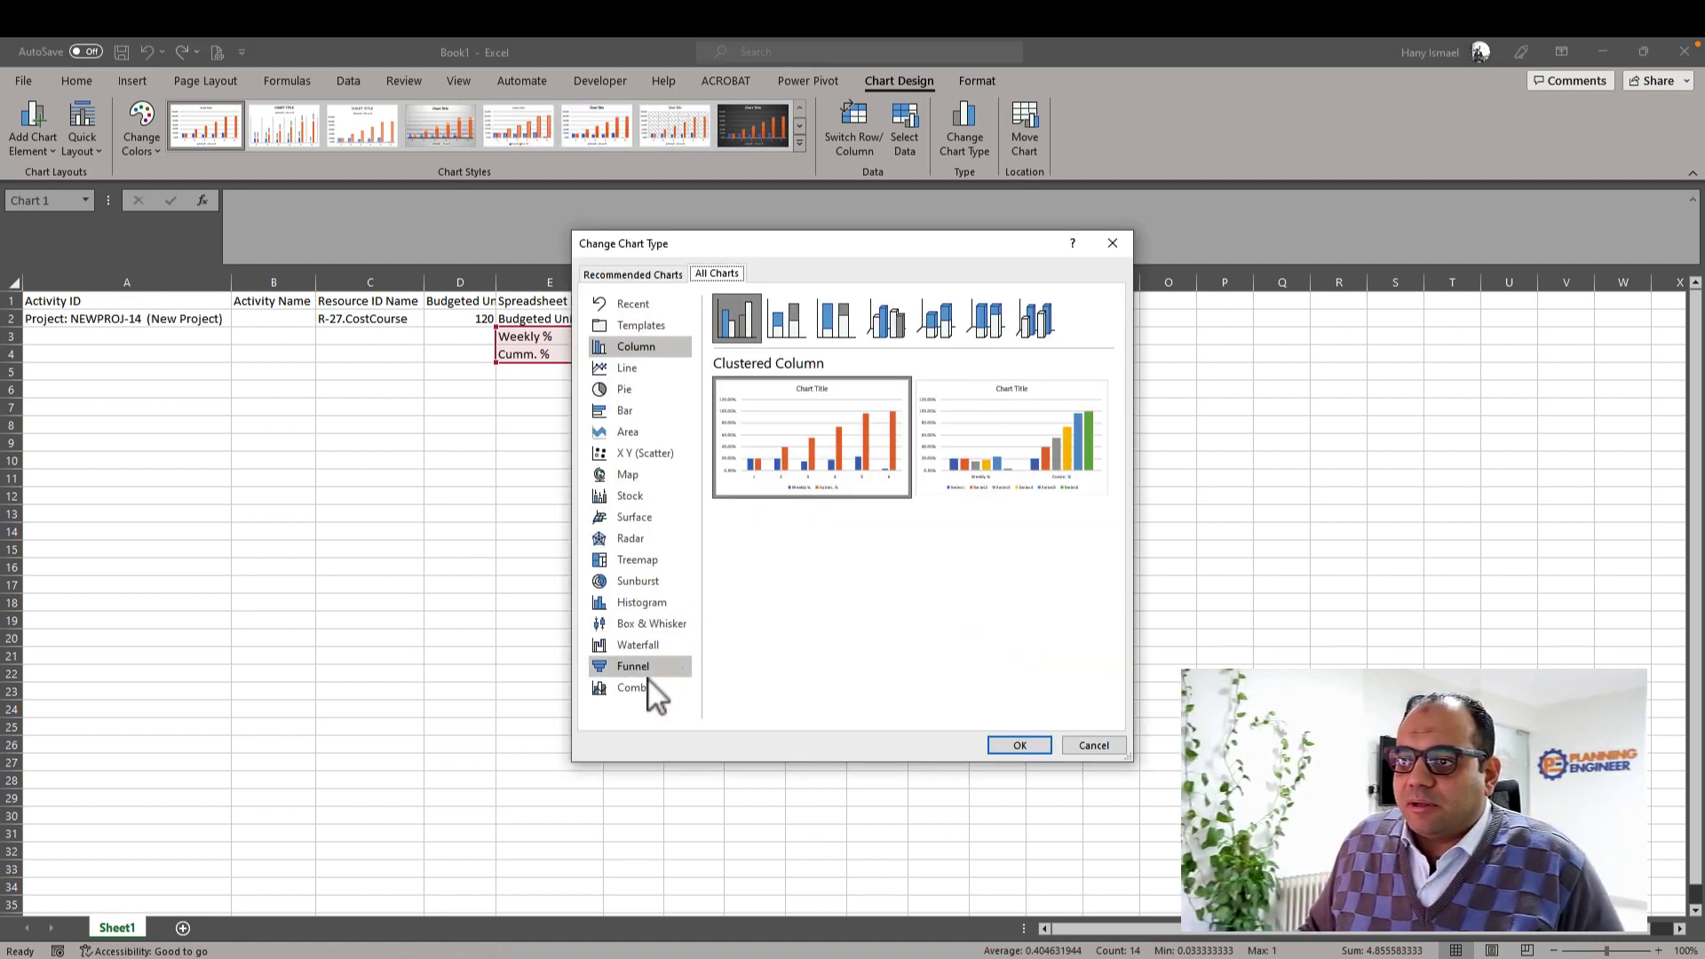
click(657, 686)
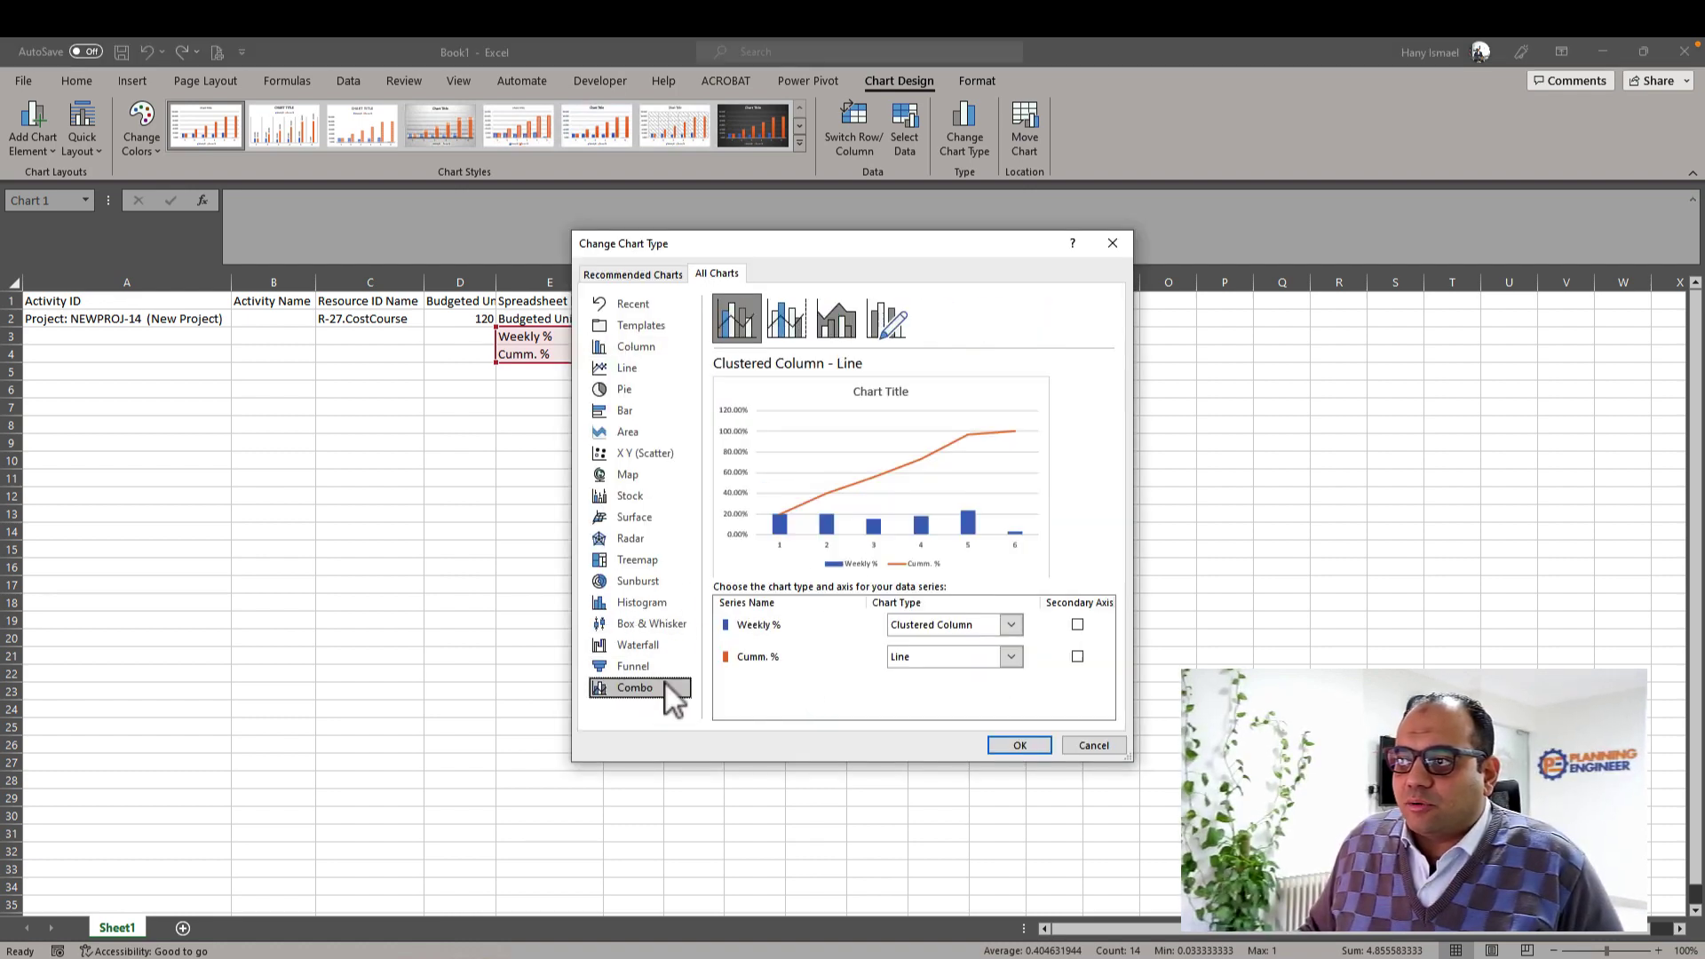
click(1077, 658)
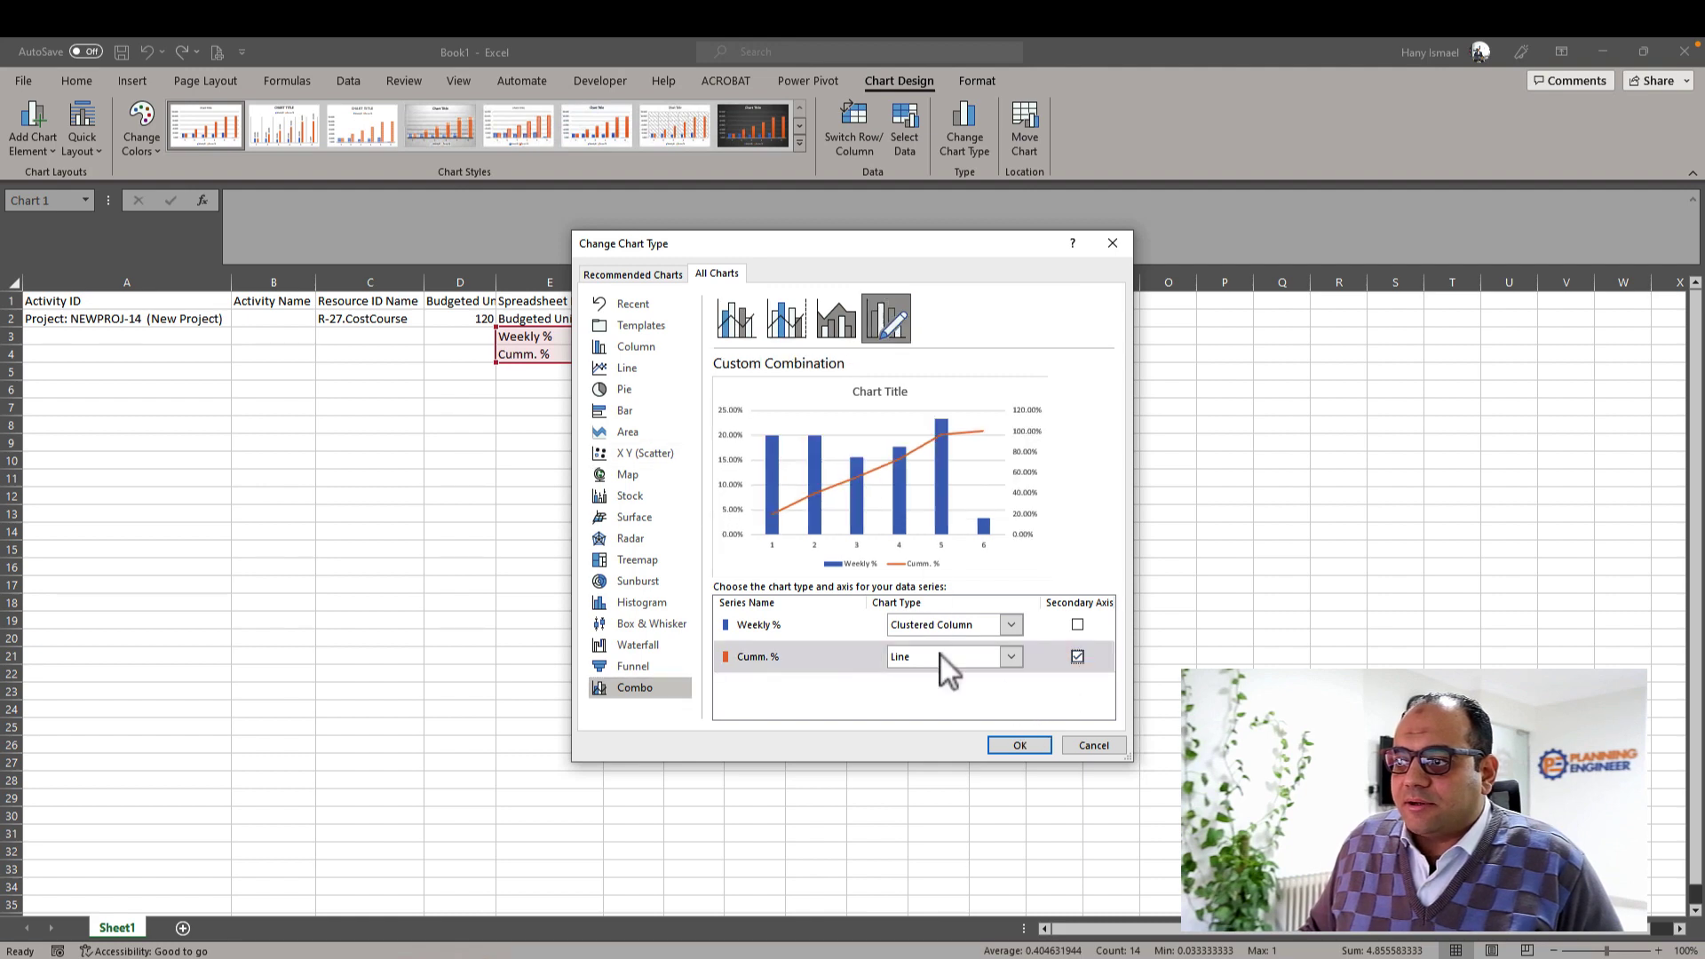
click(1021, 746)
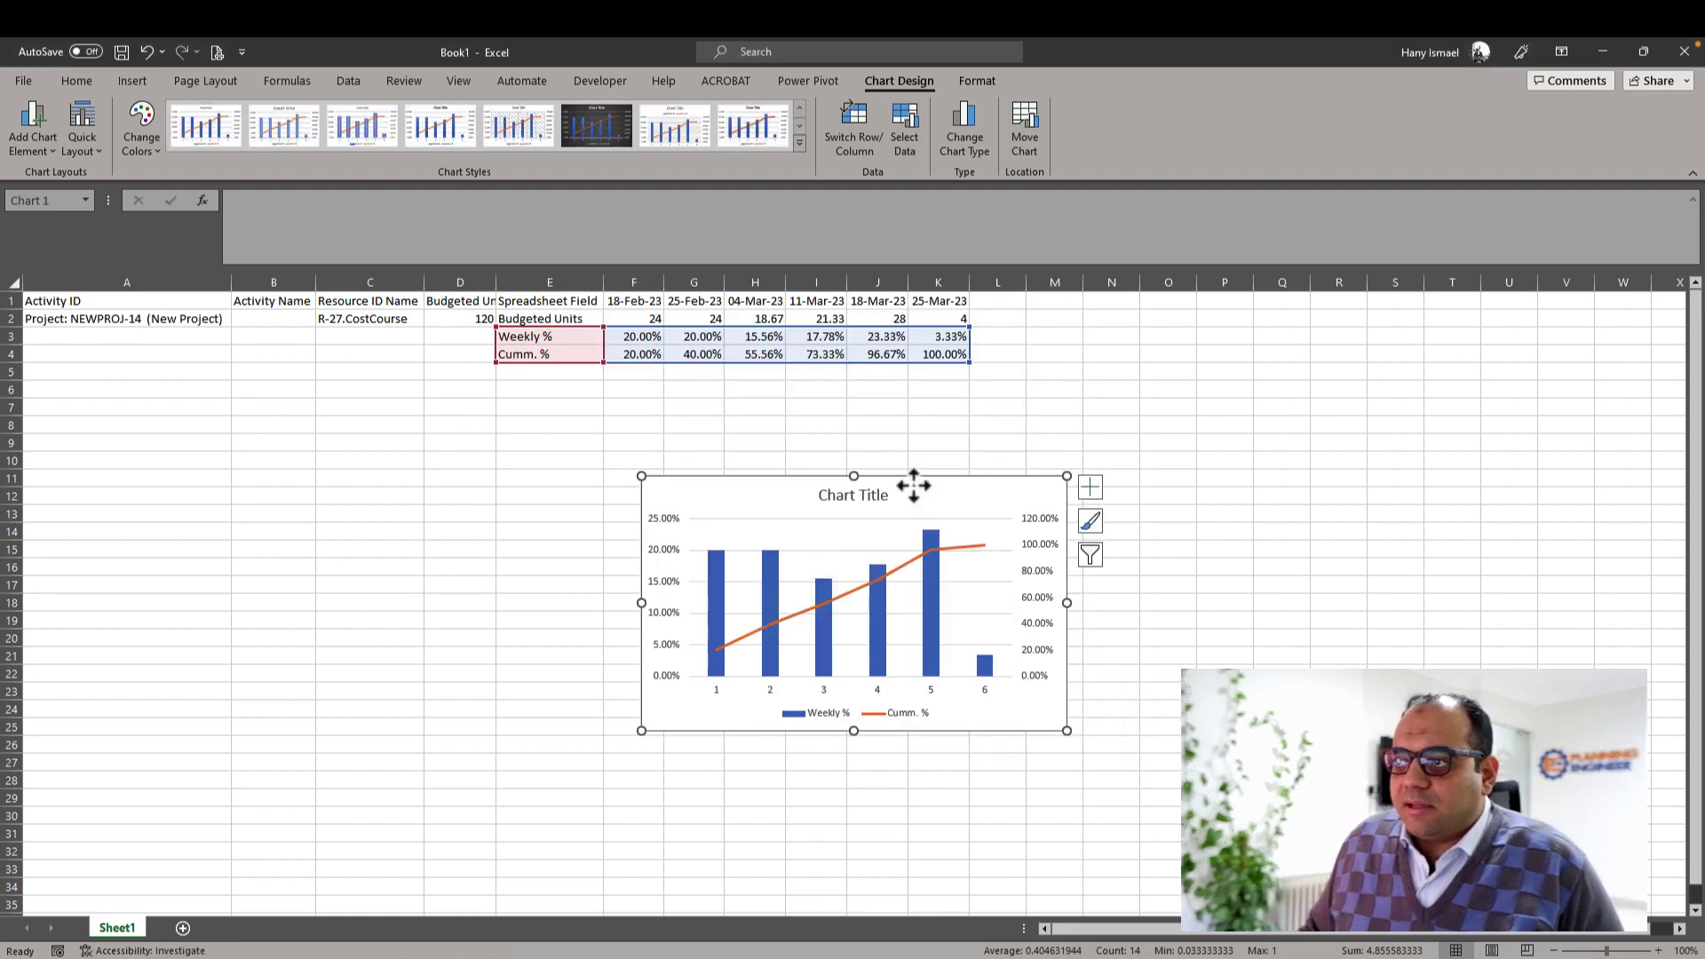
Move the chart below the table, enlarge it, and turn on Data Labels.
mouse_move(913, 483)
mouse_down()
mouse_move(699, 397)
mouse_move(695, 375)
mouse_up()
drag(849, 633, 1044, 765)
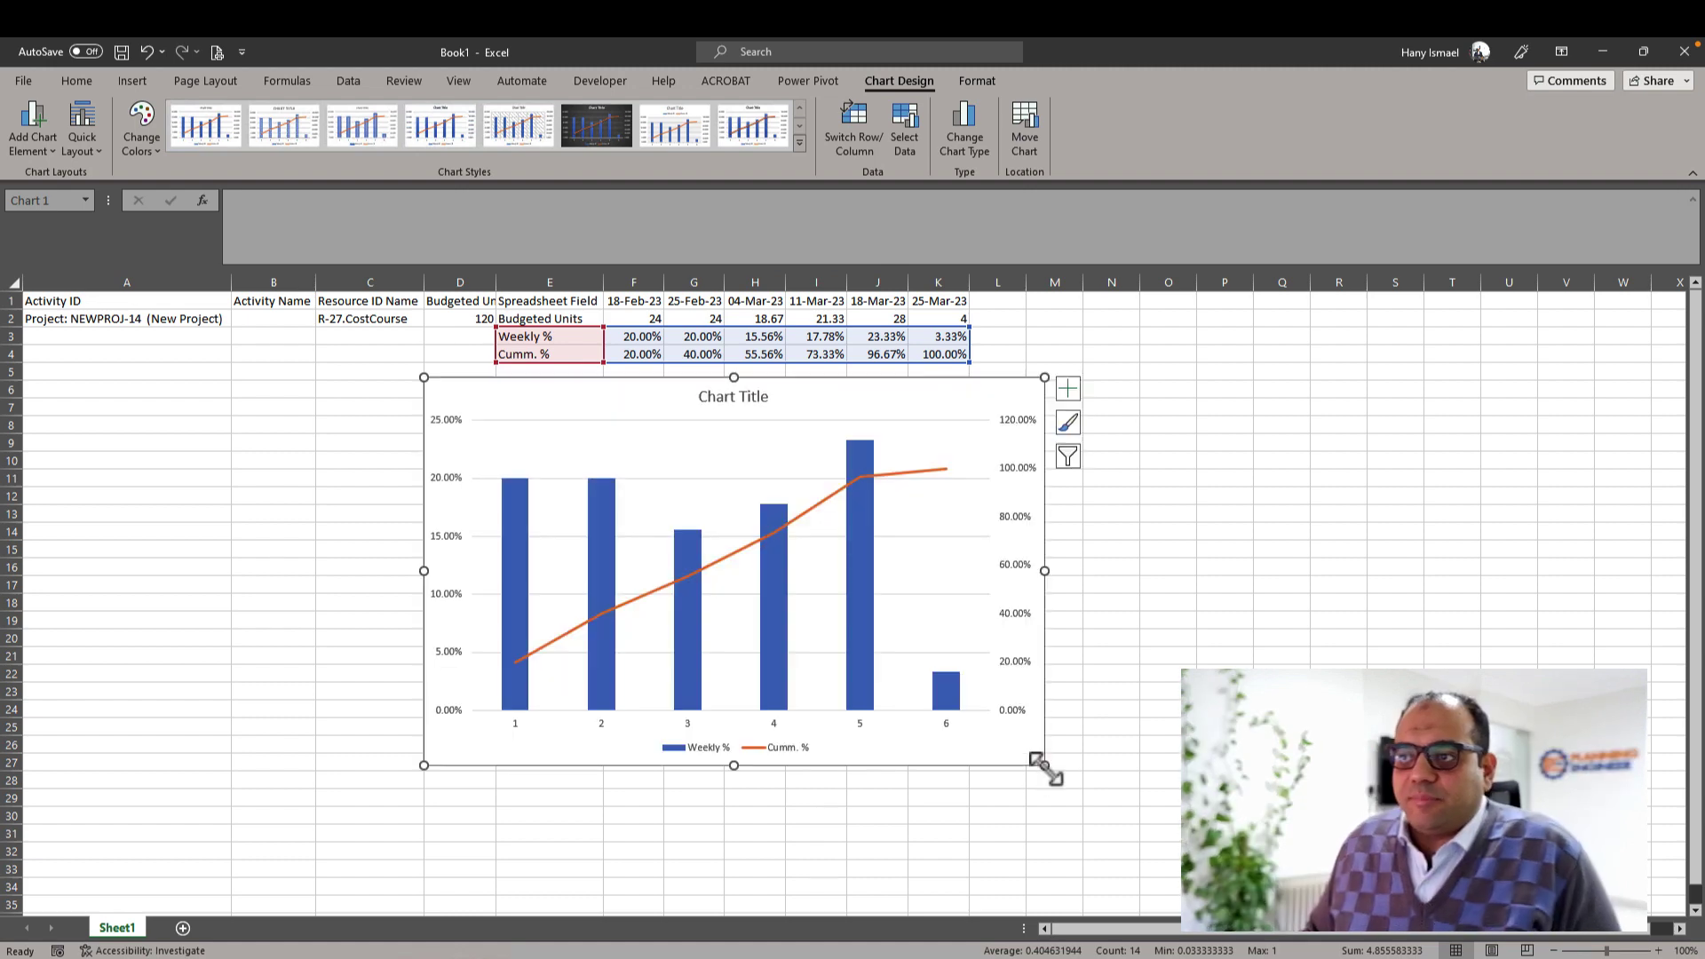
click(1070, 394)
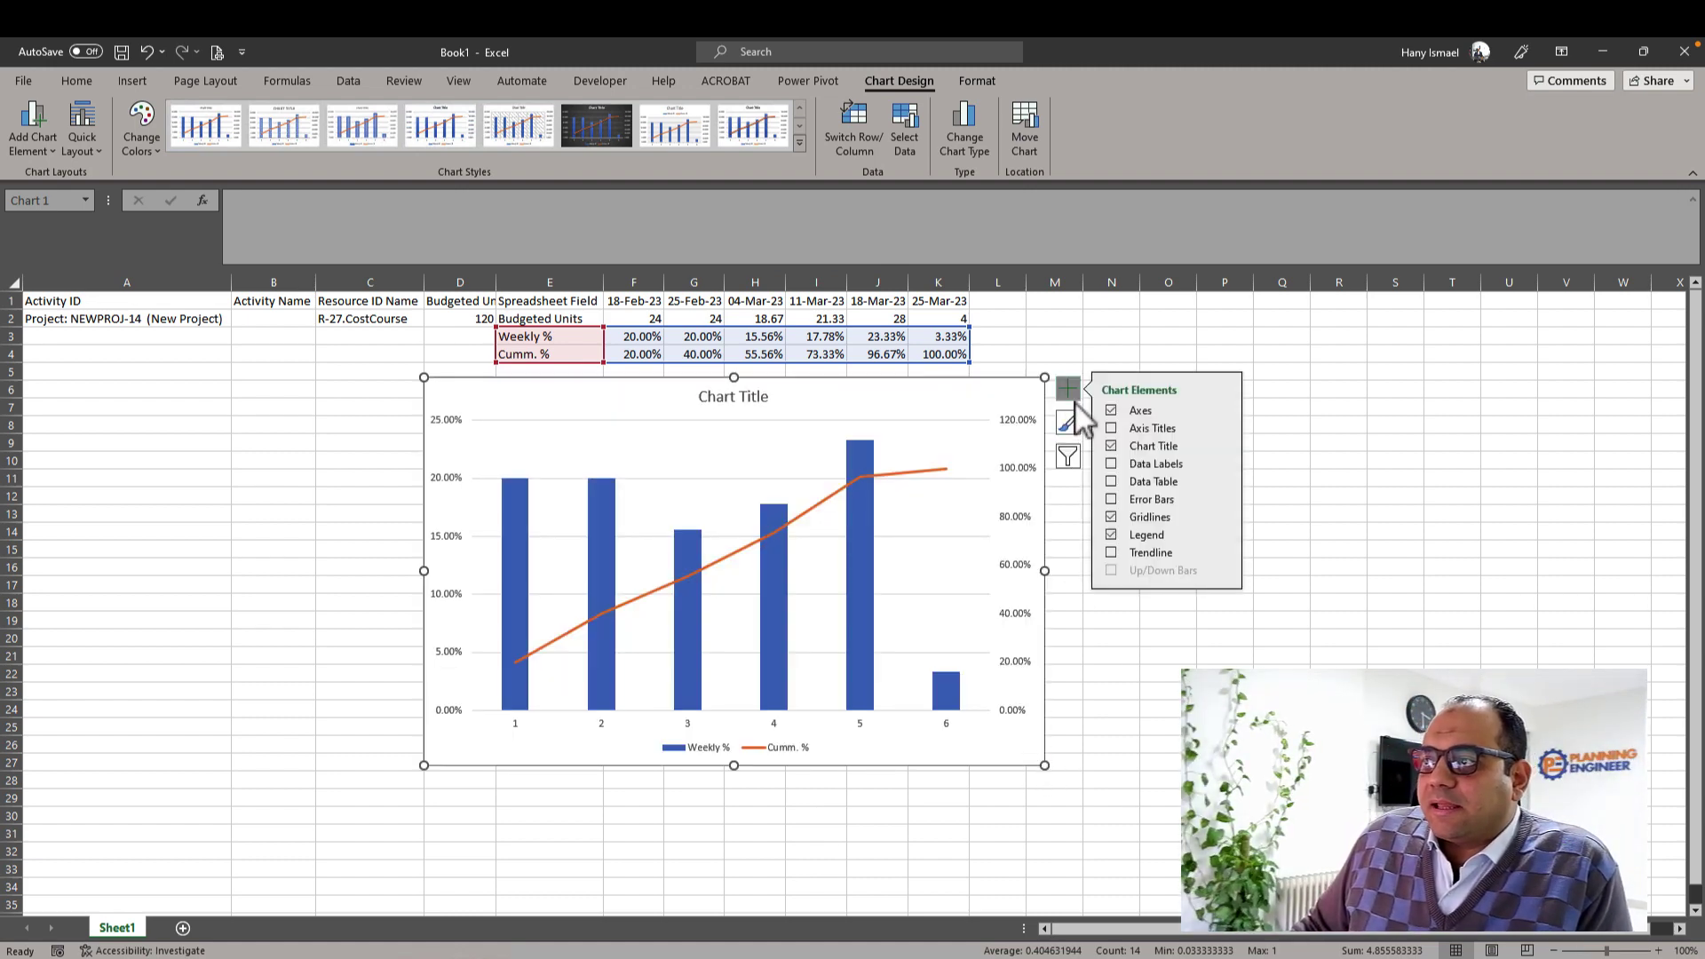
click(1111, 464)
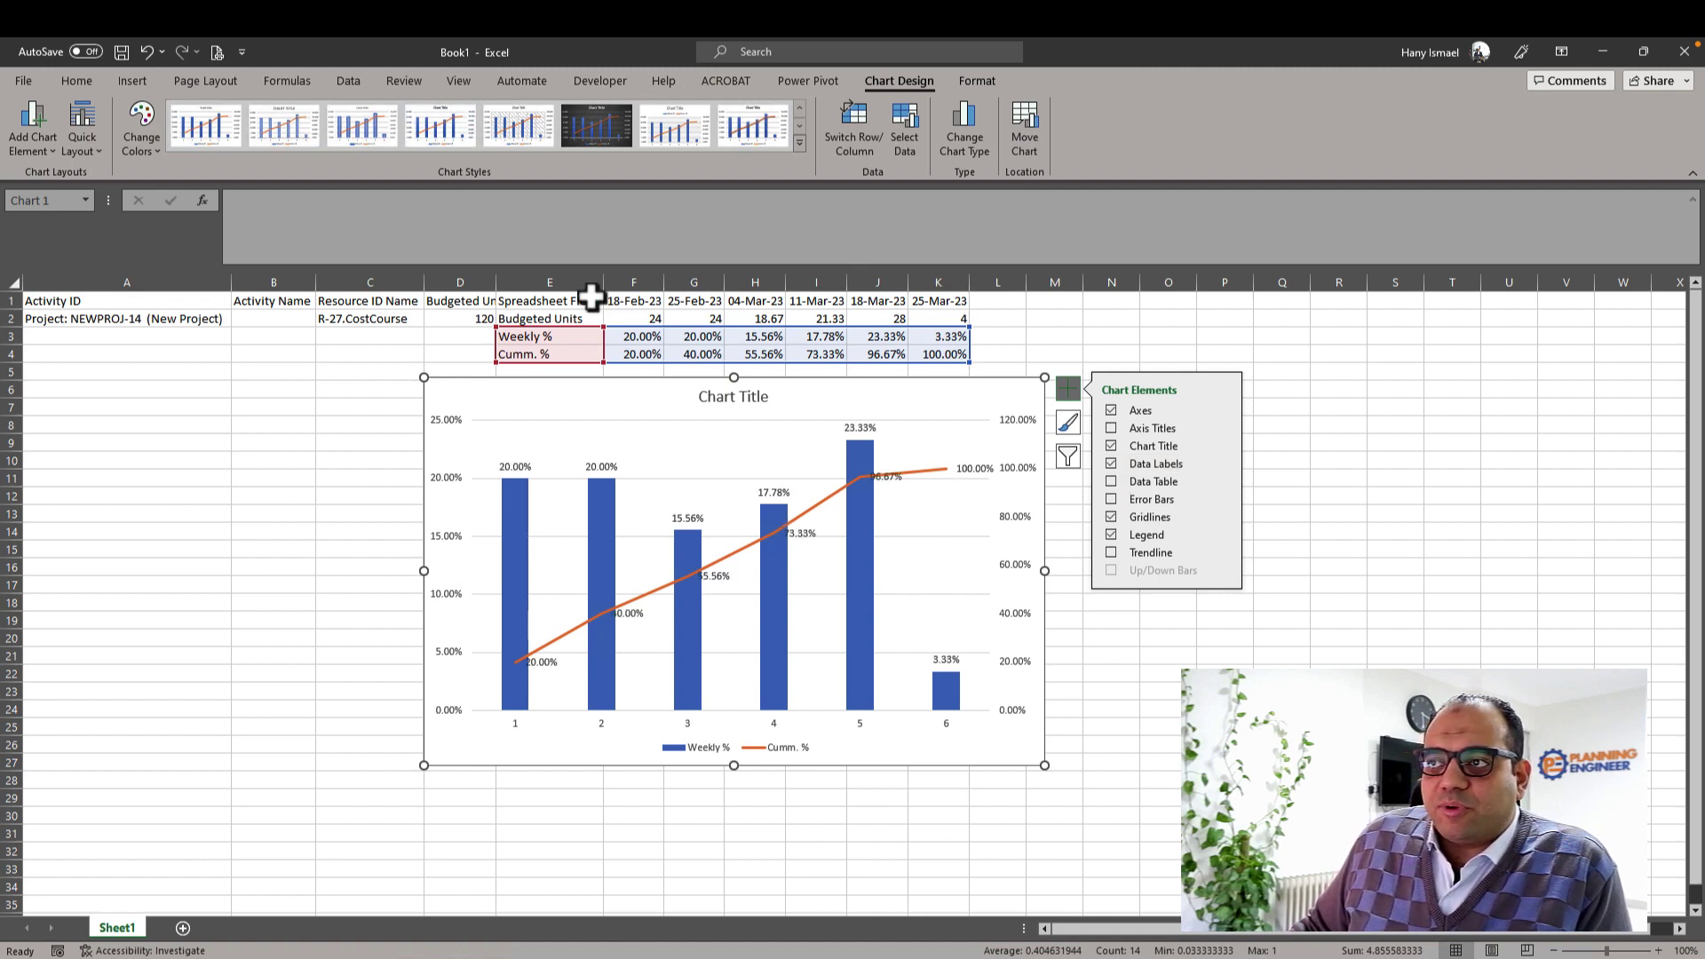
click(200, 443)
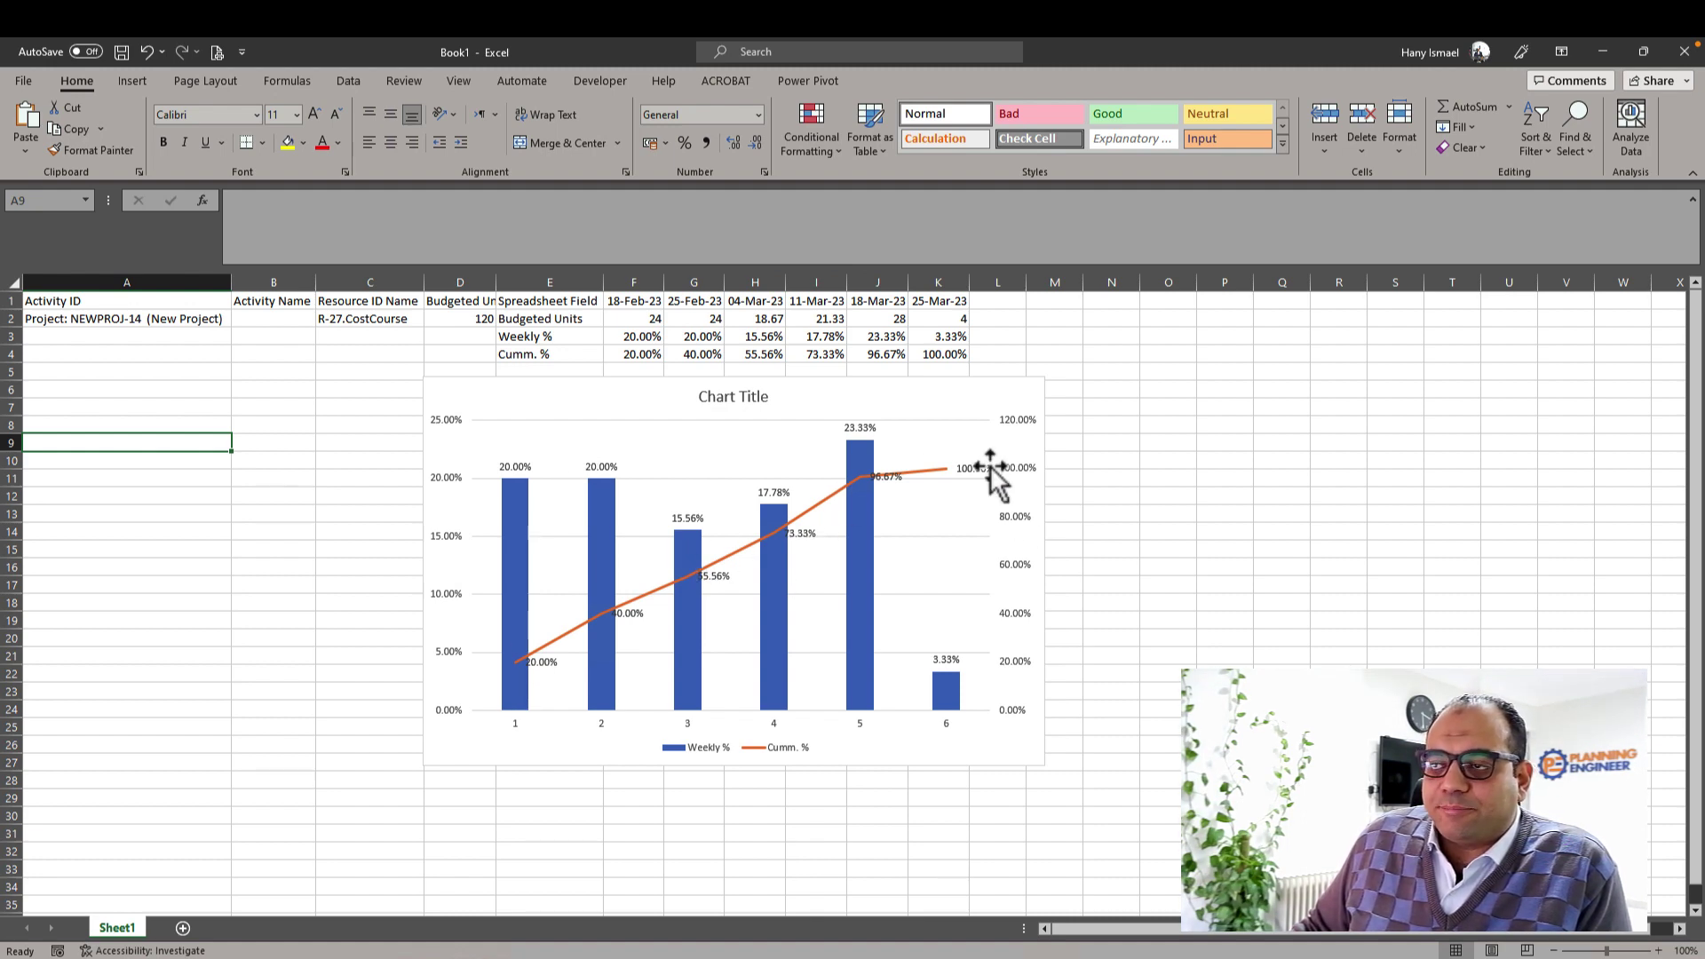
Return to P6's Activities view and show A1020's Status and General details.
key(alt+Tab)
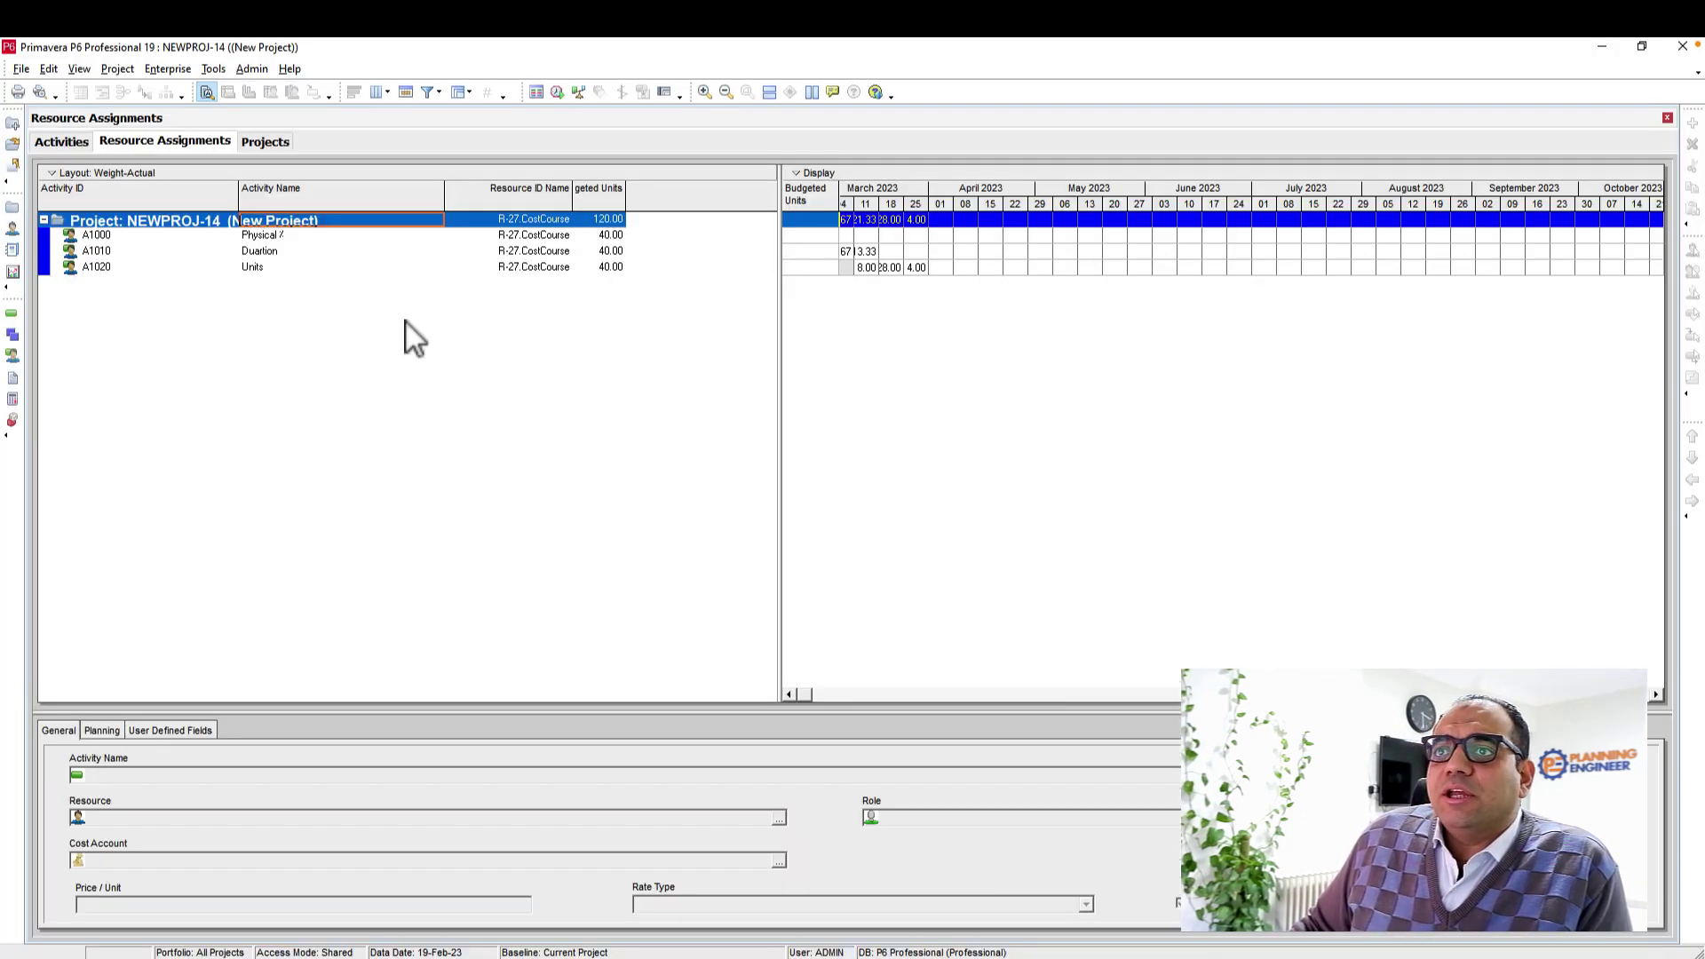
click(263, 240)
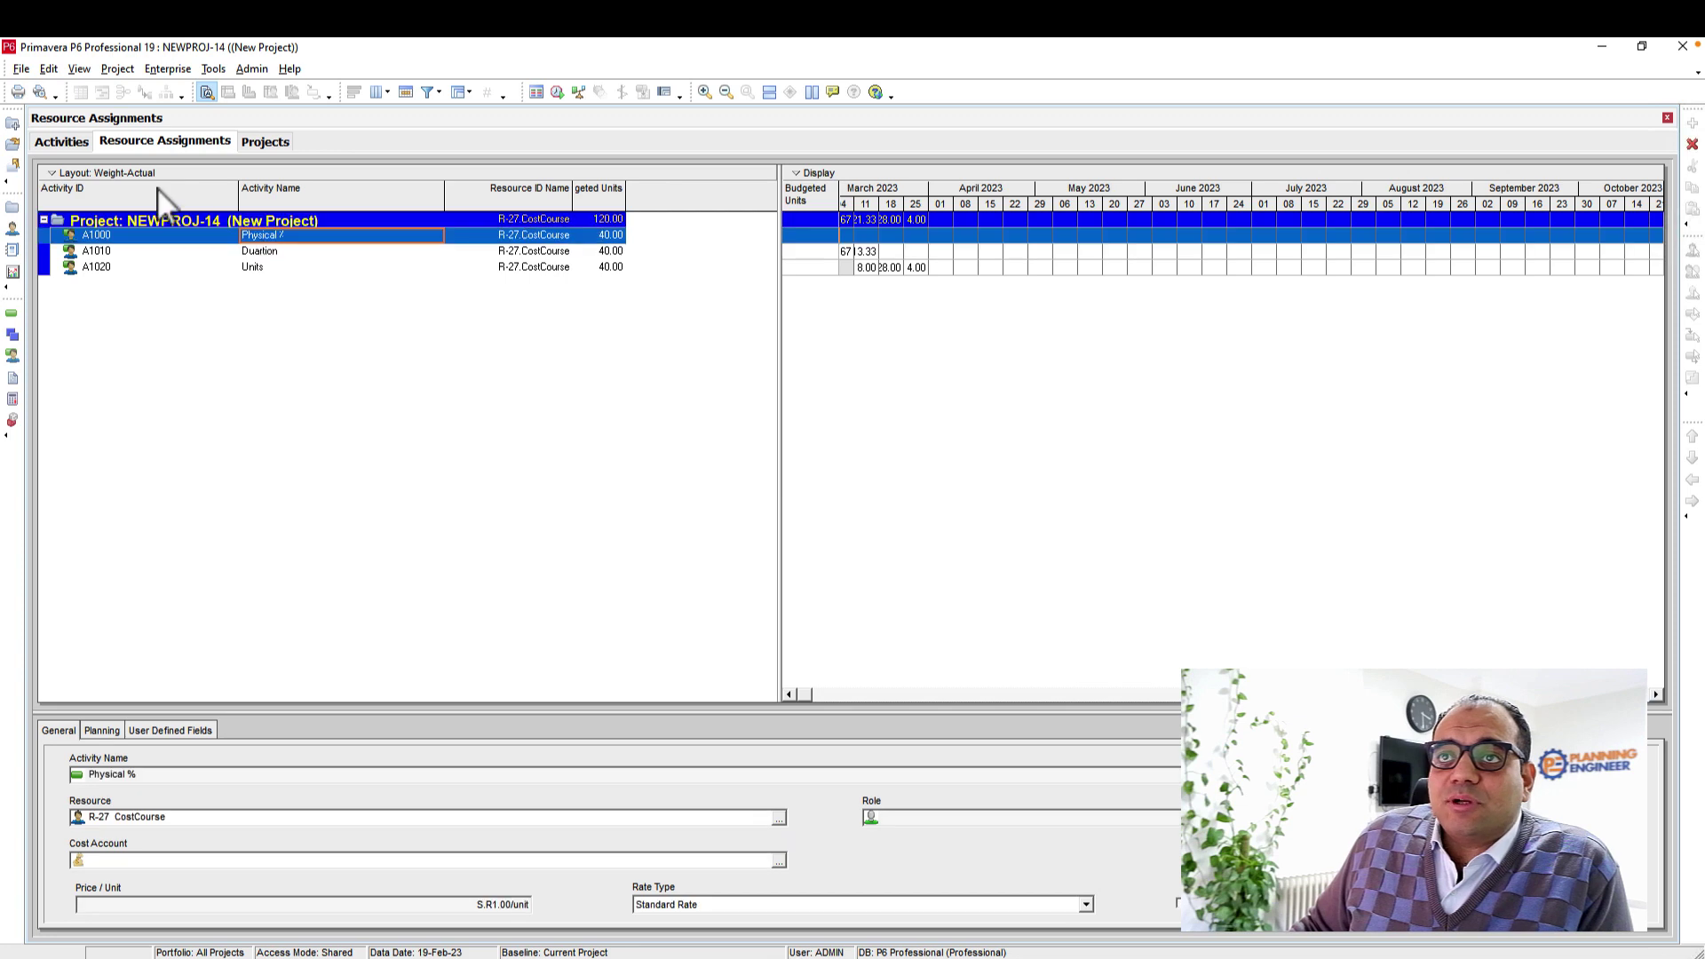
click(60, 146)
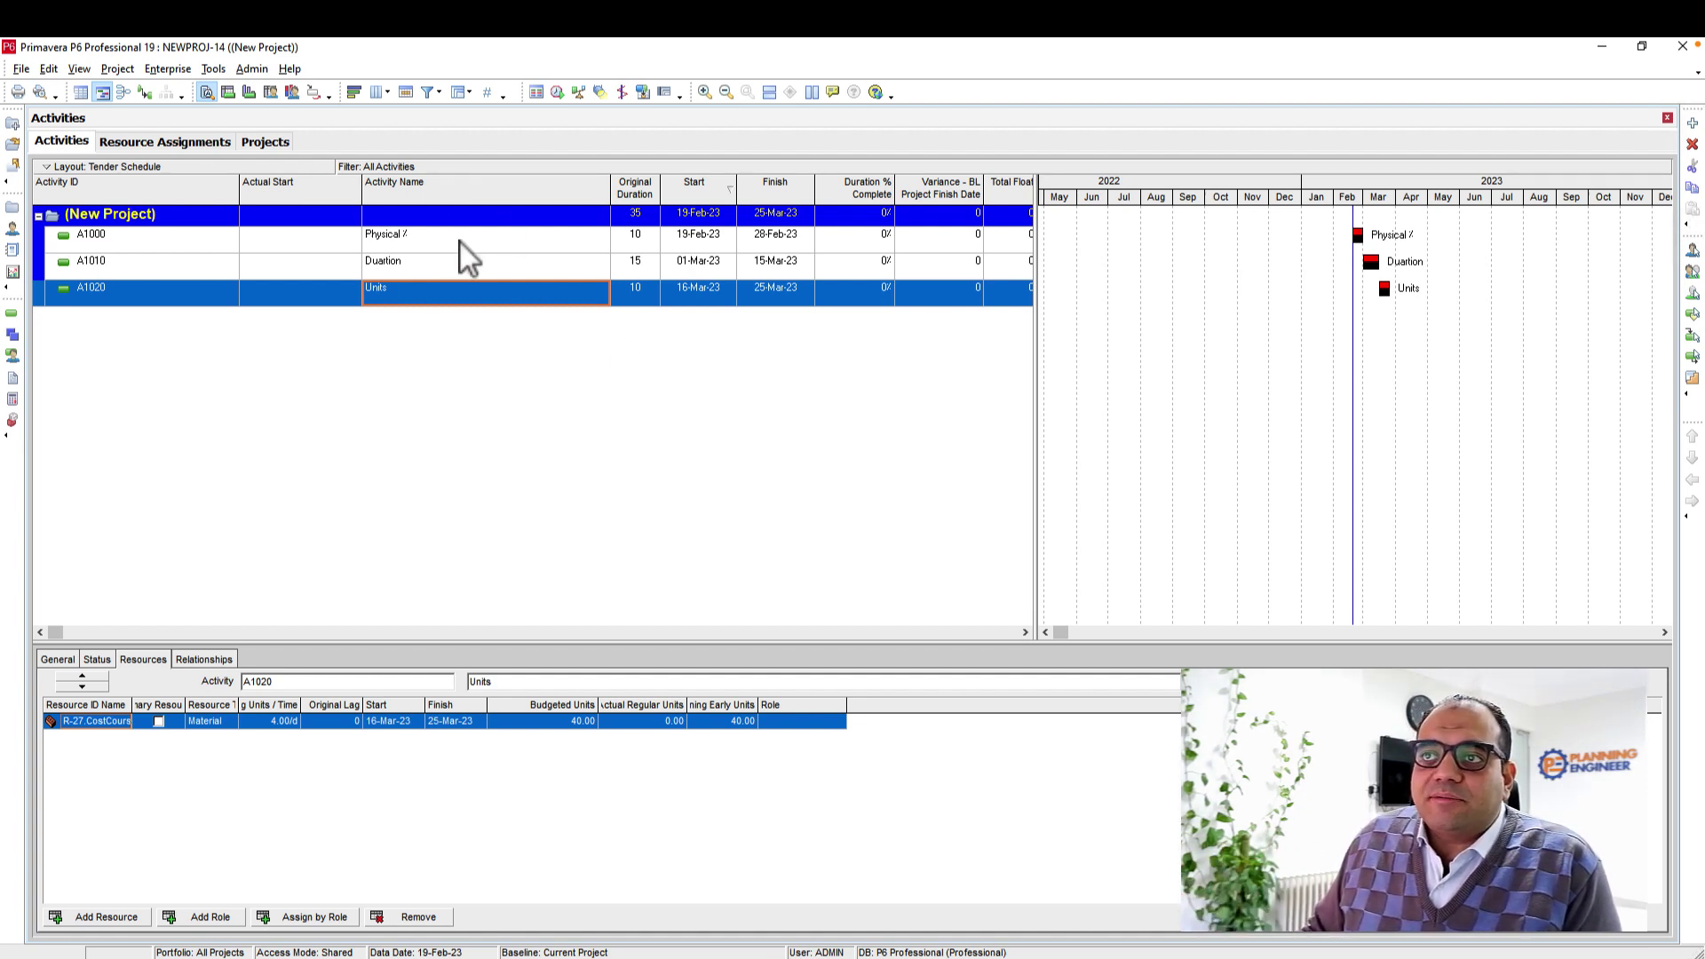
drag(460, 242, 461, 302)
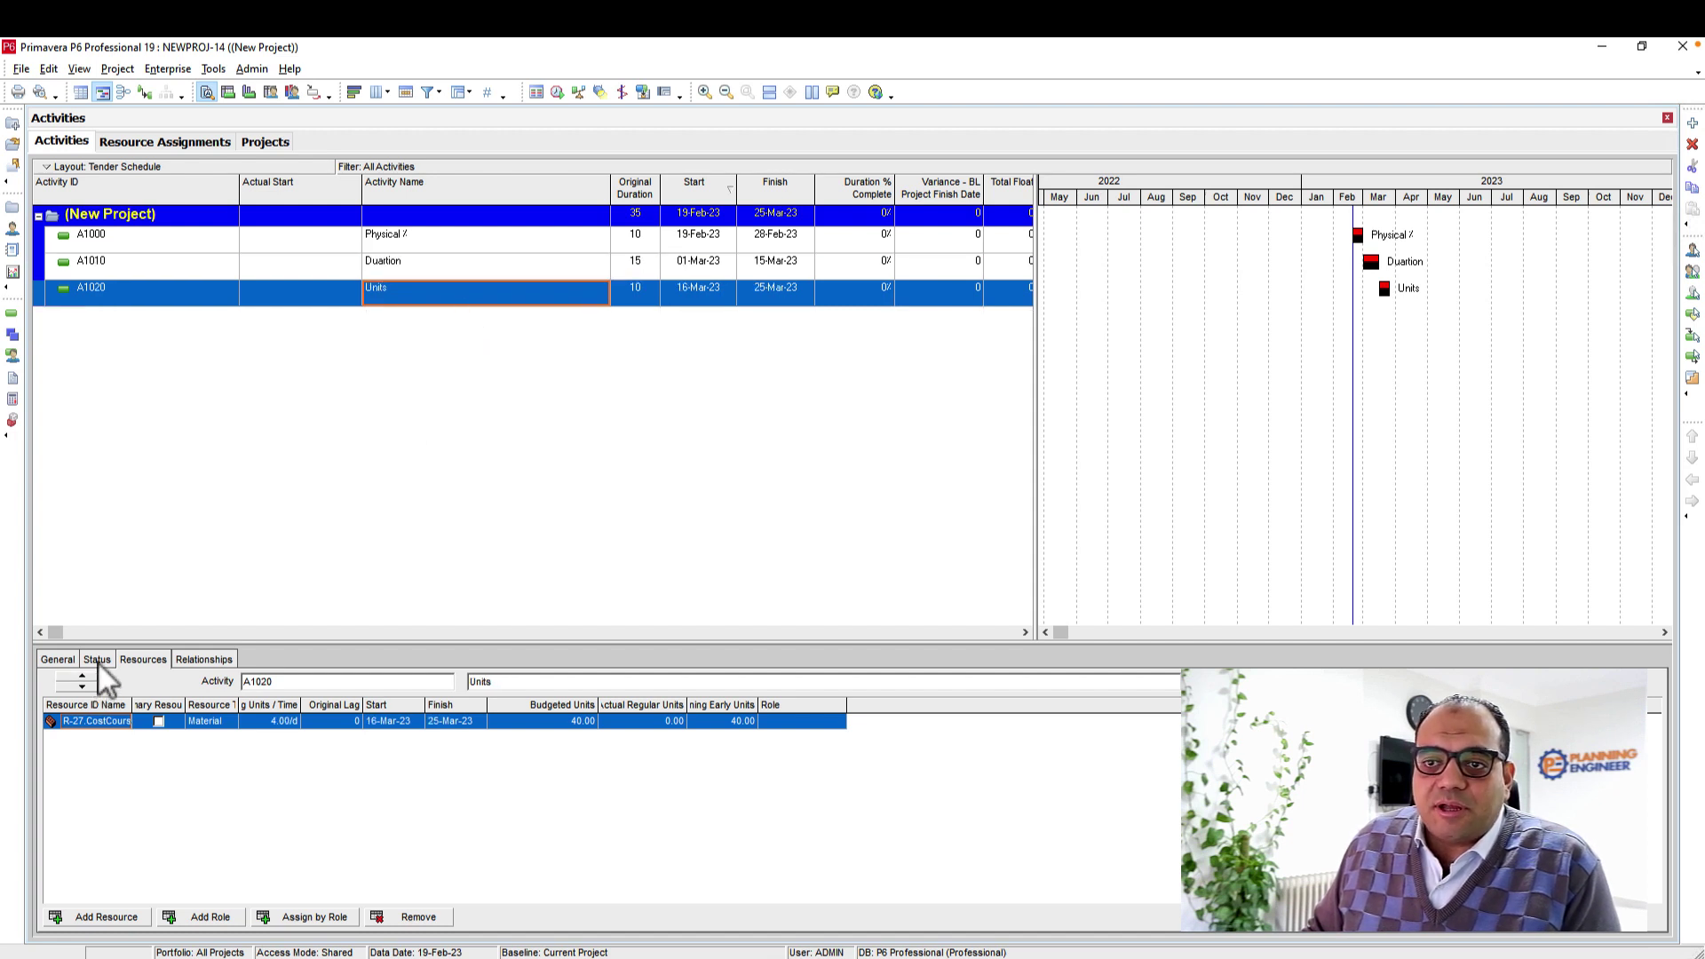
click(62, 661)
click(61, 661)
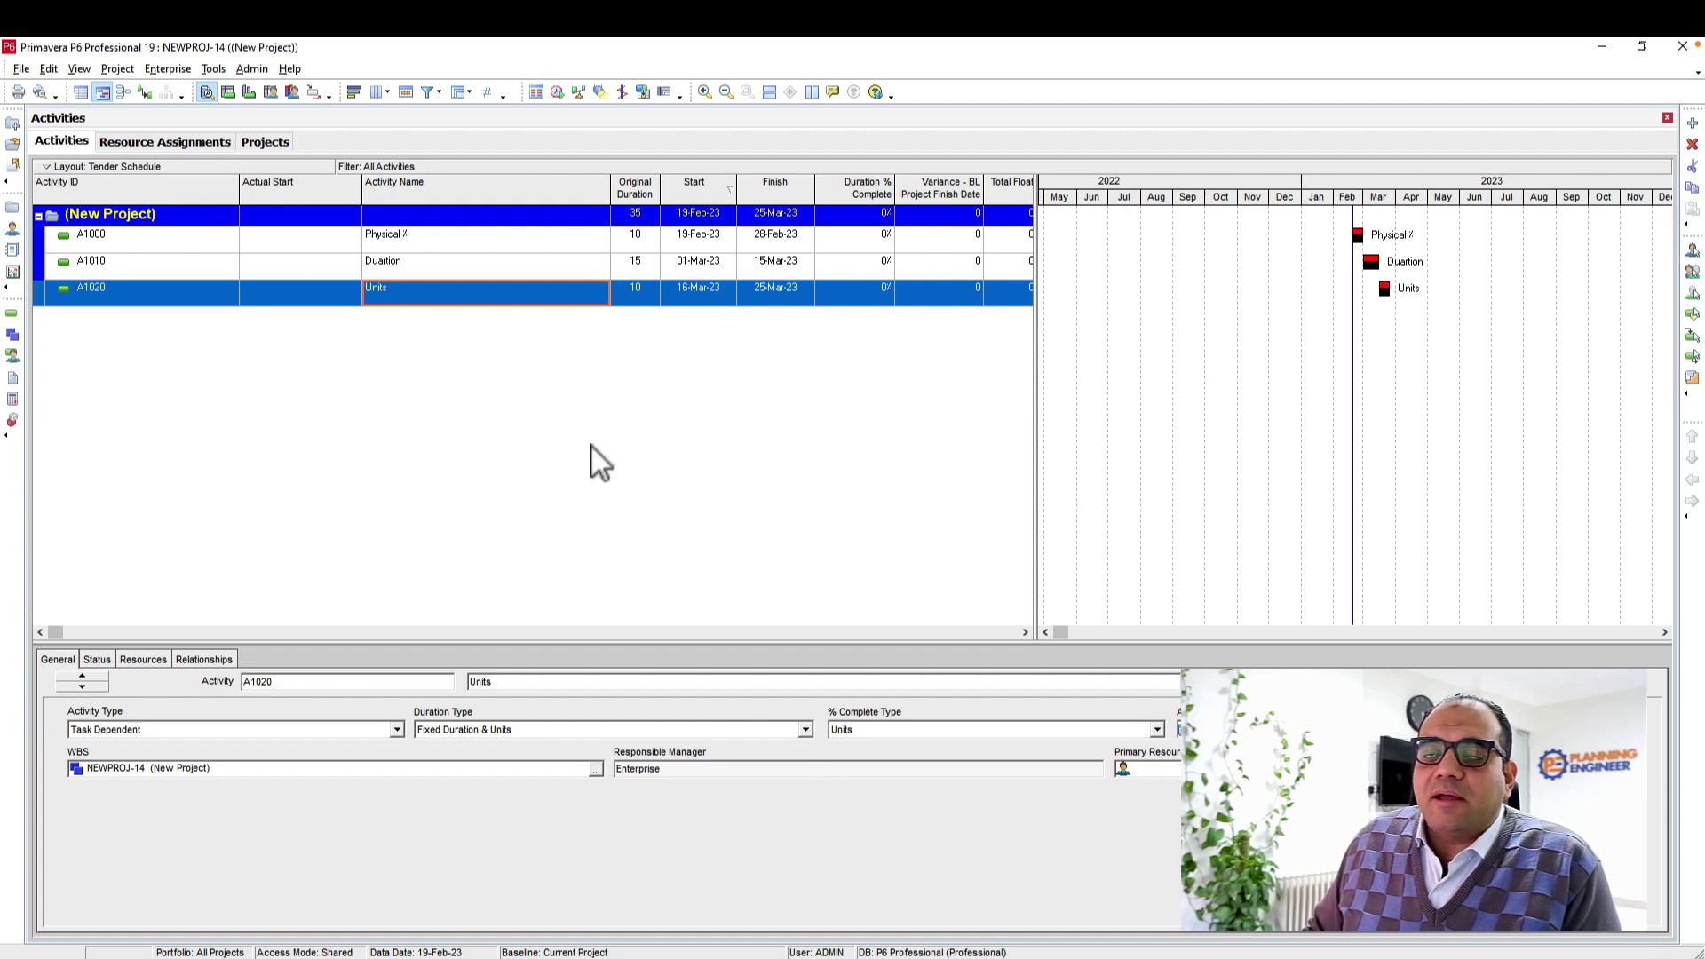
Review budgeted units under Resource Assignments, then select A1000 and A1020 Units.
click(144, 147)
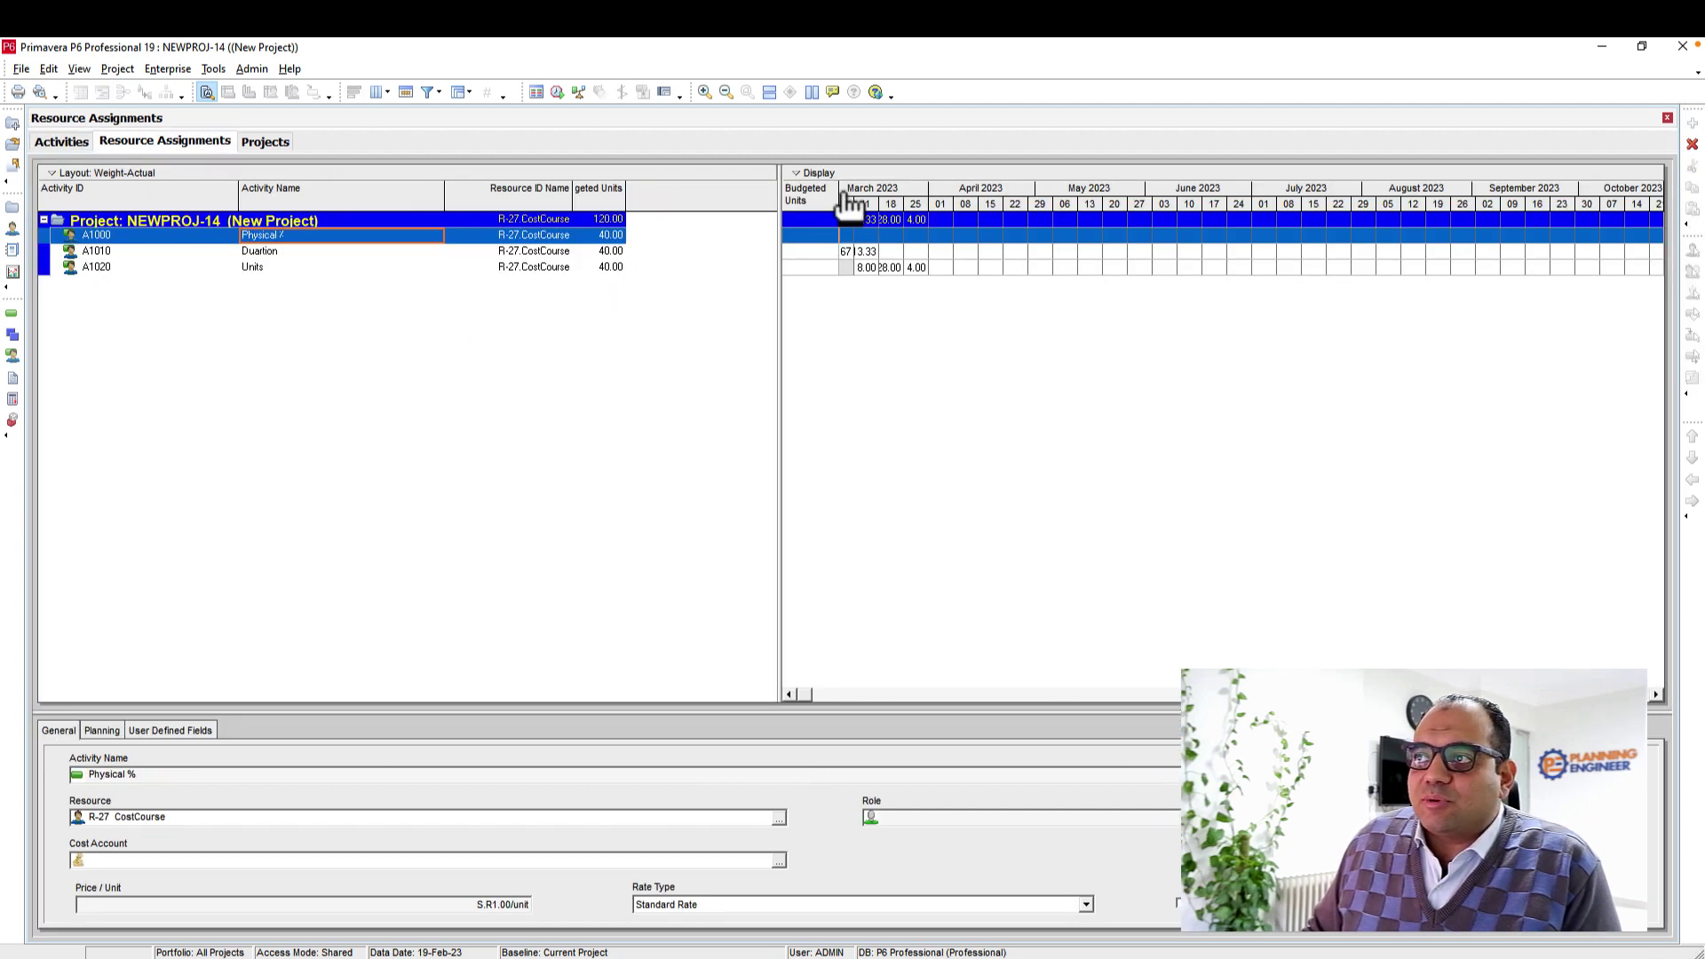
click(61, 144)
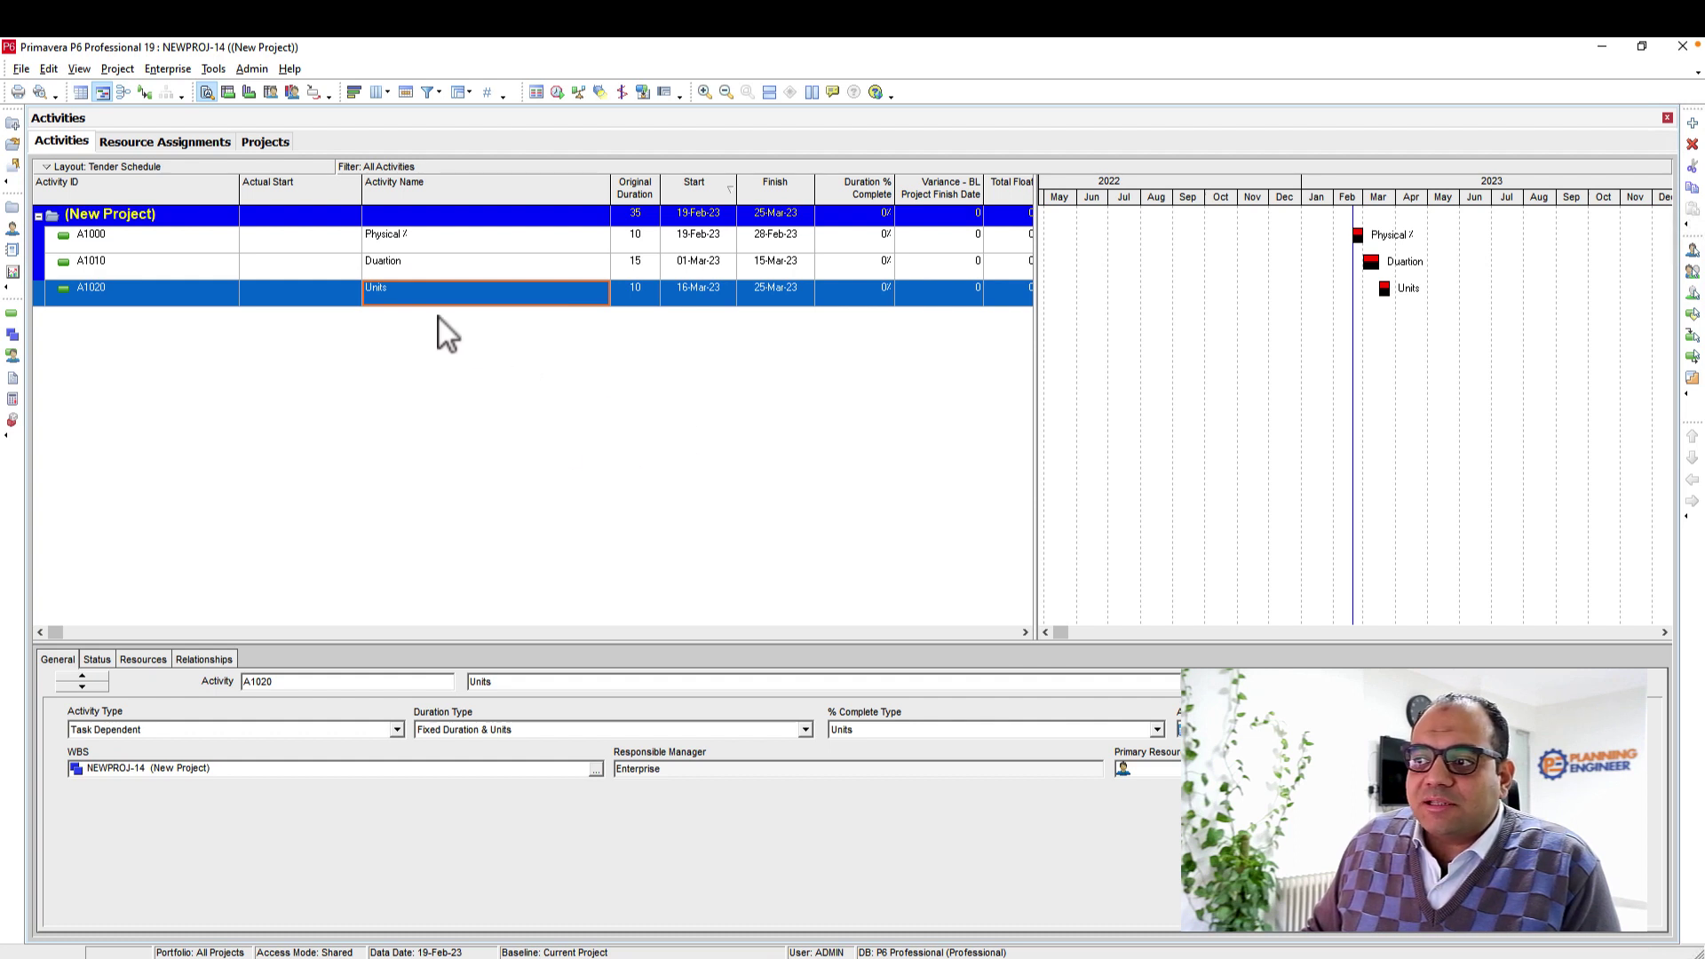
click(462, 246)
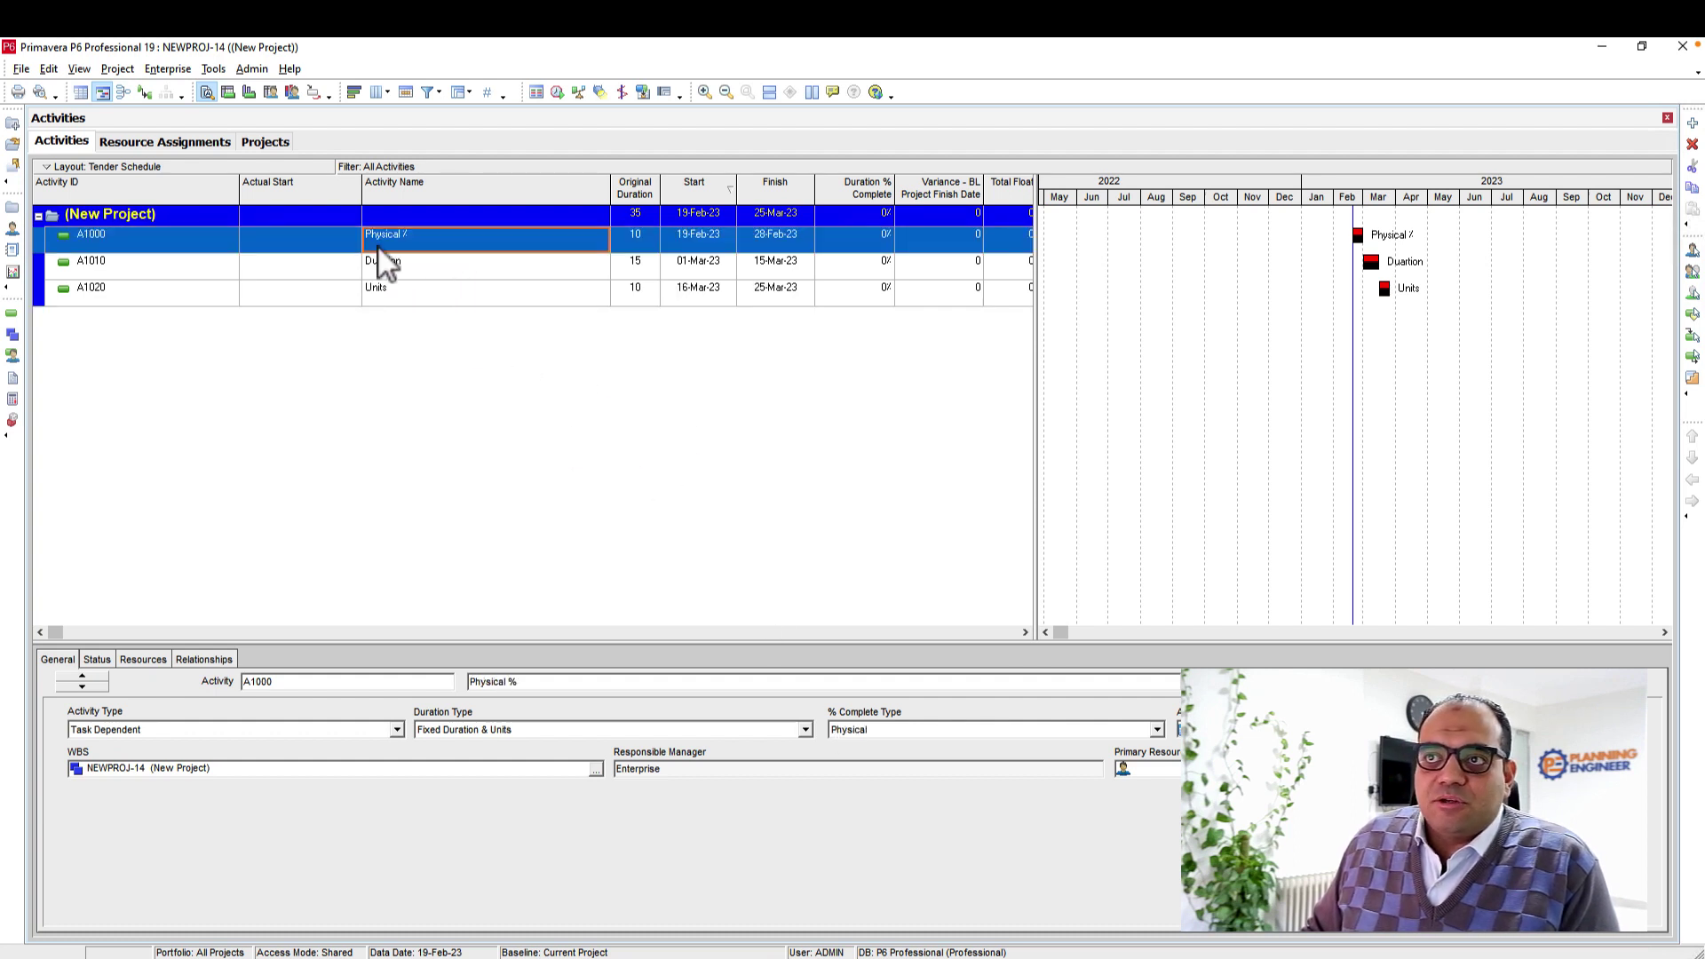
click(438, 271)
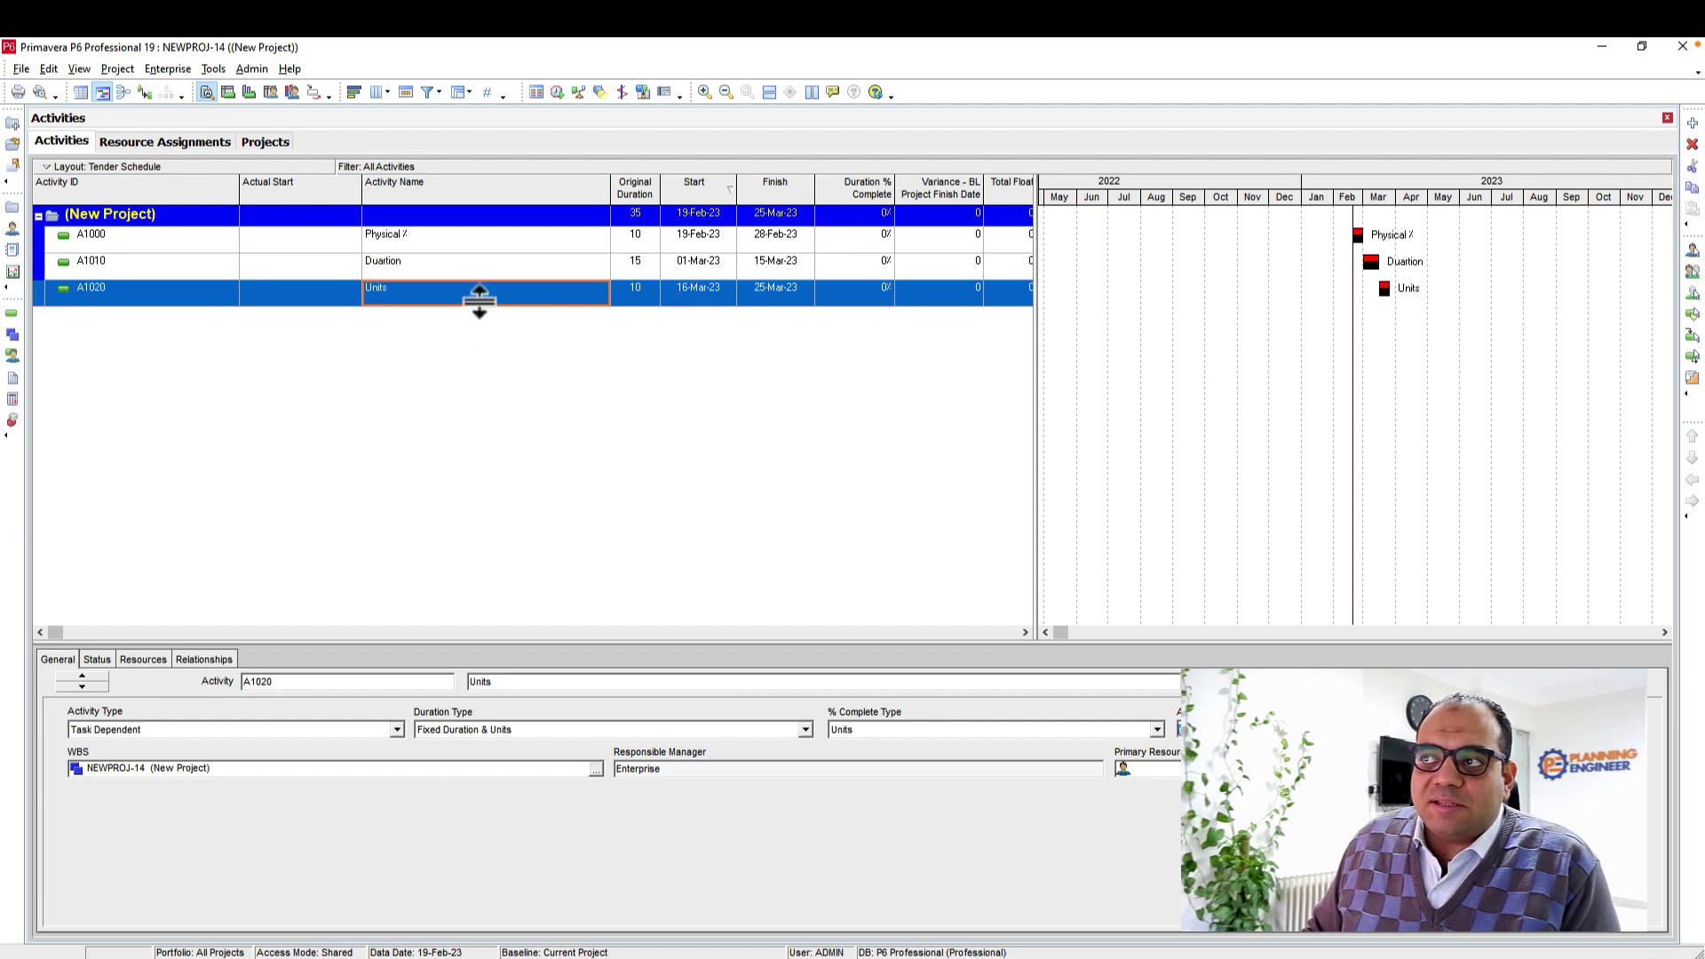